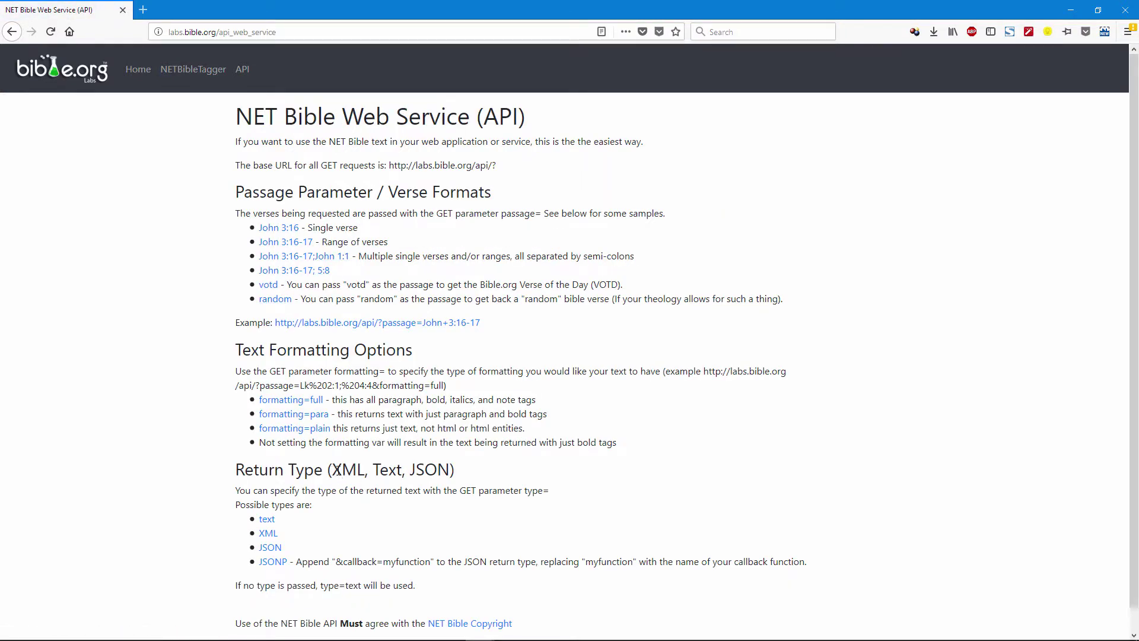
Open the JSON return type sample and change its requested passage to the whole chapter John 3.
drag(337, 471, 450, 472)
click(363, 546)
click(271, 551)
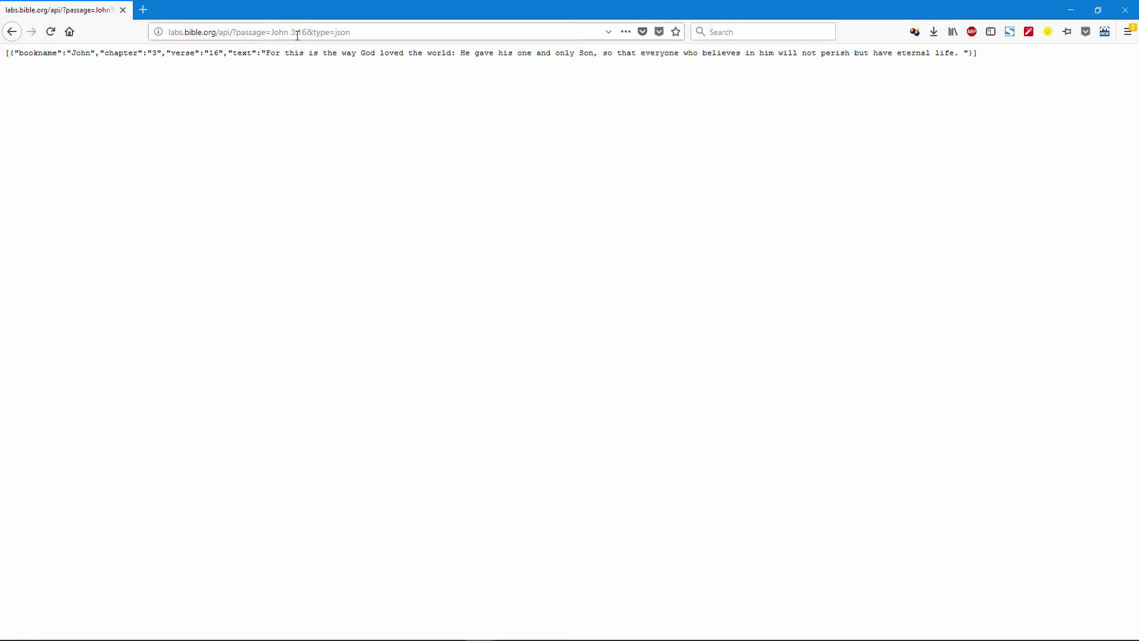
drag(294, 32, 308, 32)
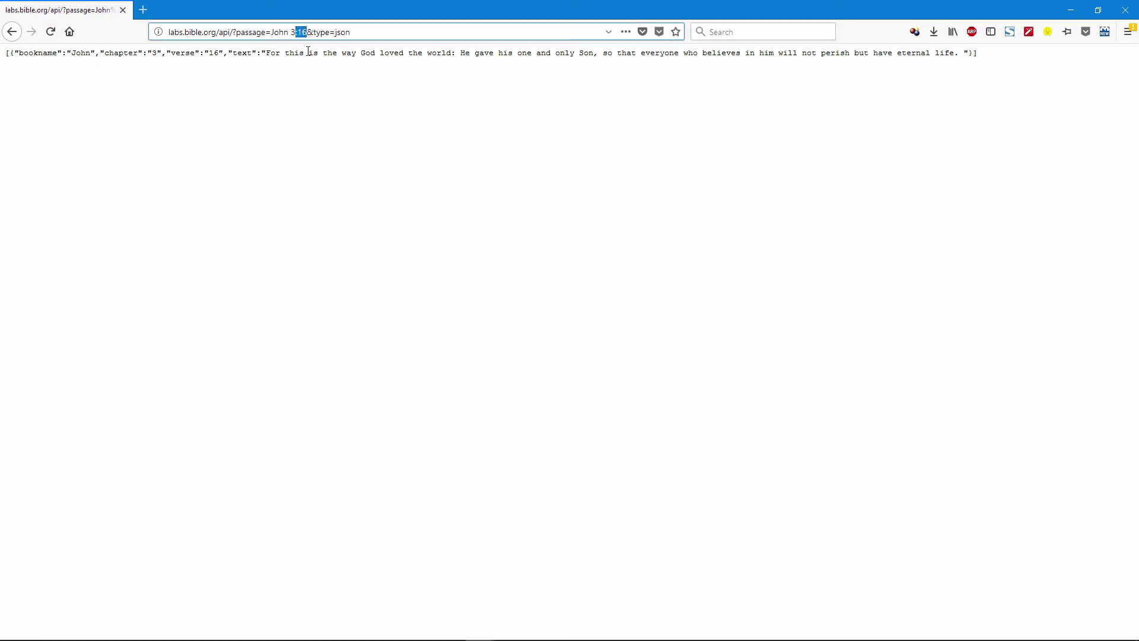
key(BackSpace)
key(Return)
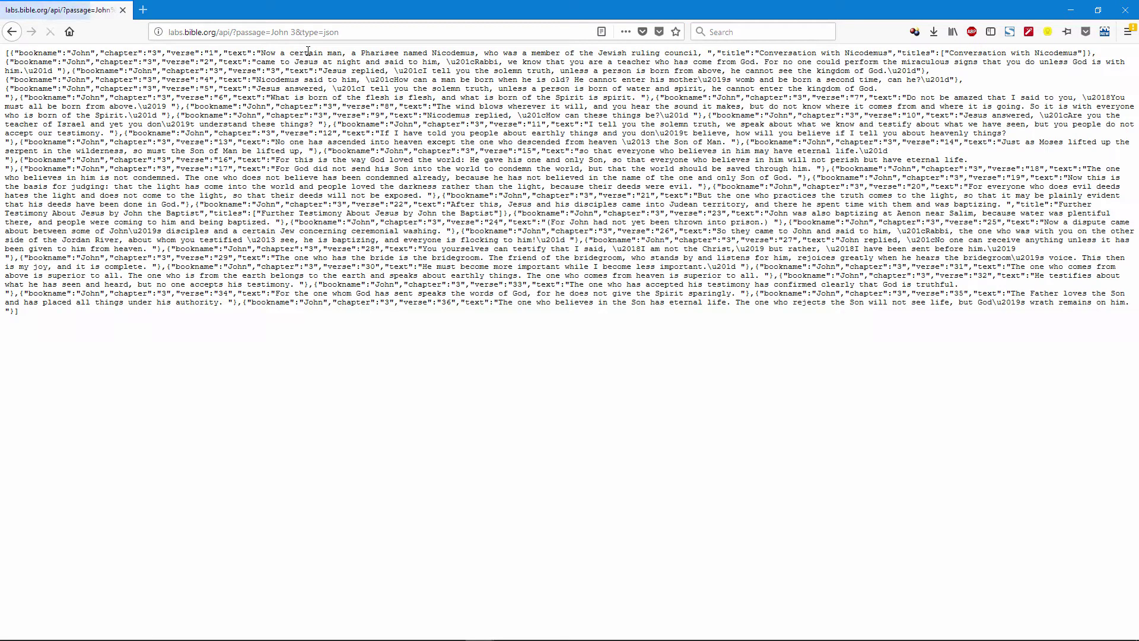
Copy the full web address of the John 3 JSON request.
drag(339, 32, 181, 32)
right_click(180, 32)
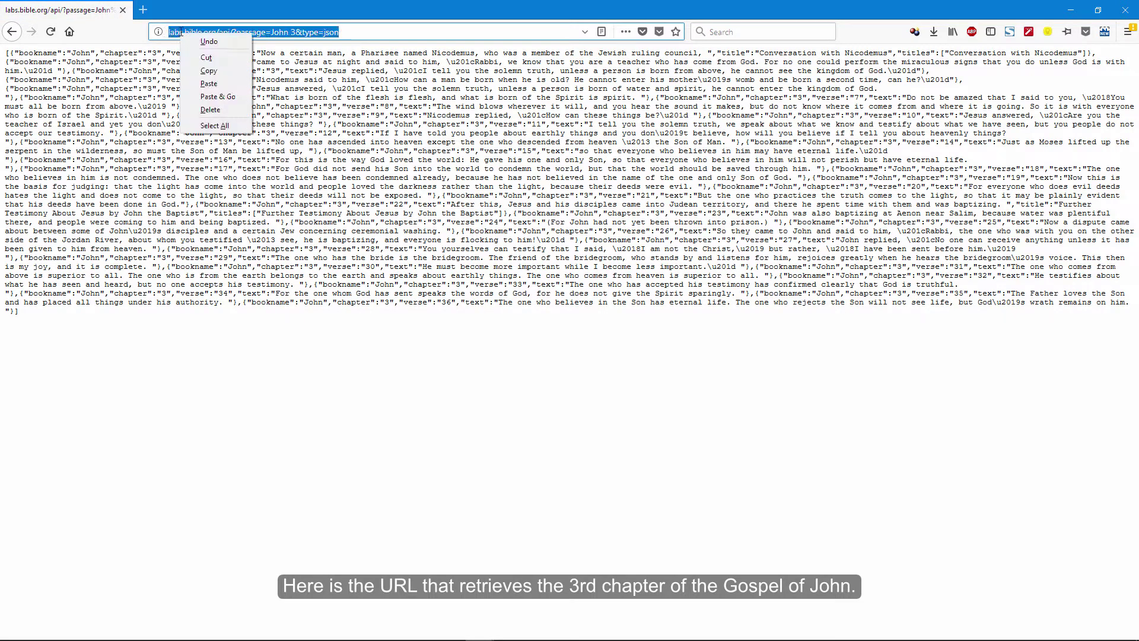
click(208, 69)
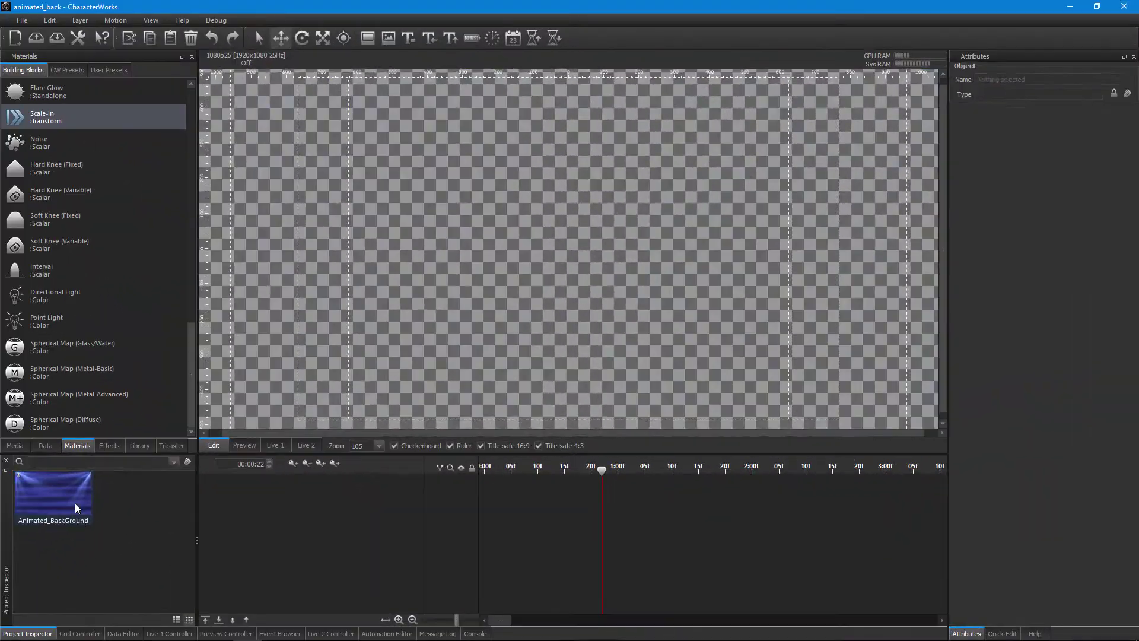
Switch to CharacterWorks, move the Animated_BackGround playhead to 00:01:00, and create a new motion named Bible.
drag(75, 503, 614, 490)
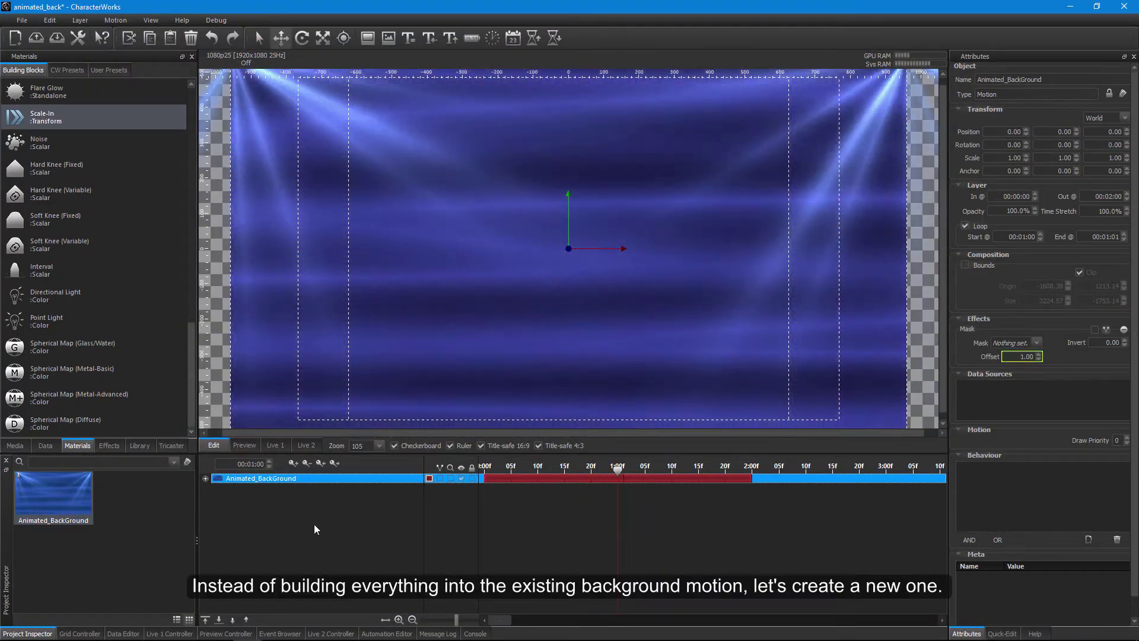
click(153, 499)
right_click(153, 500)
click(226, 508)
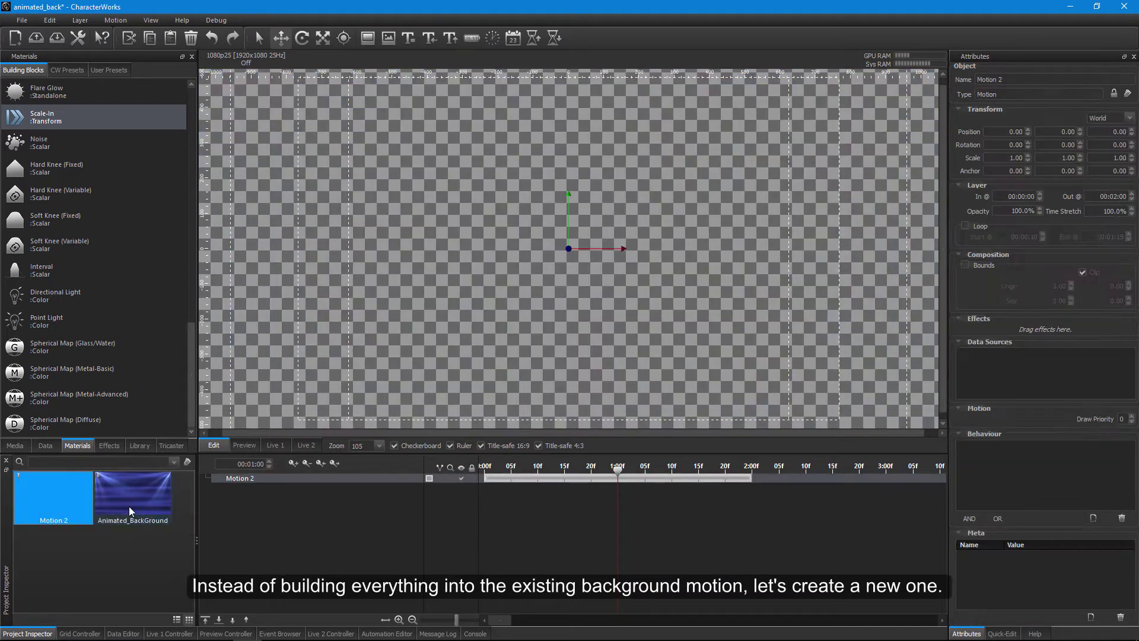
click(52, 520)
text(Bibl)
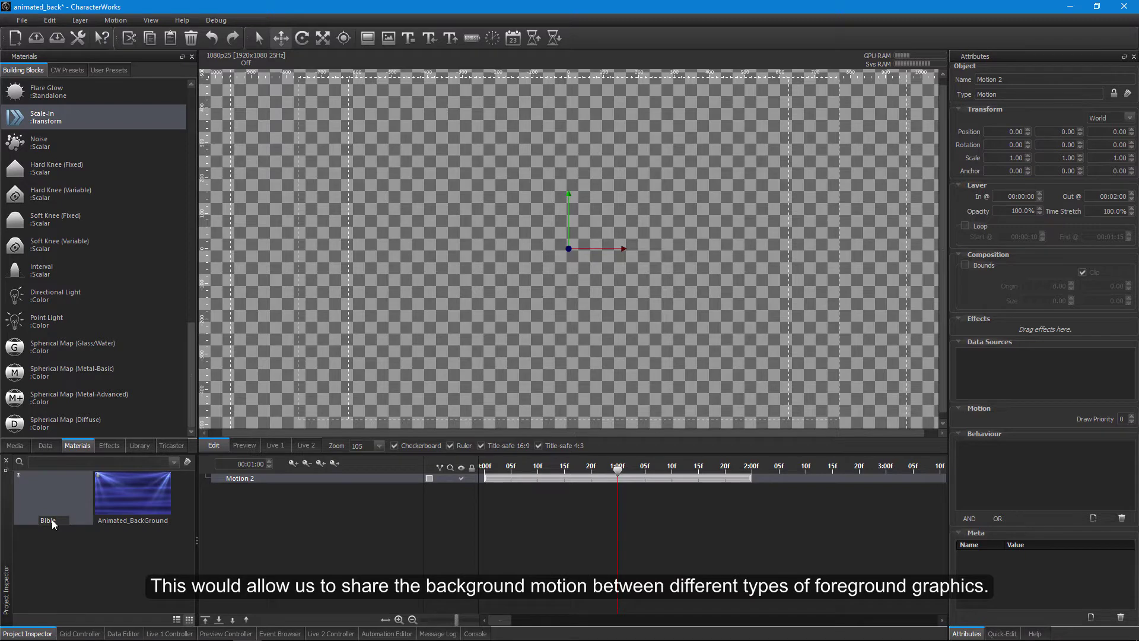
key(Return)
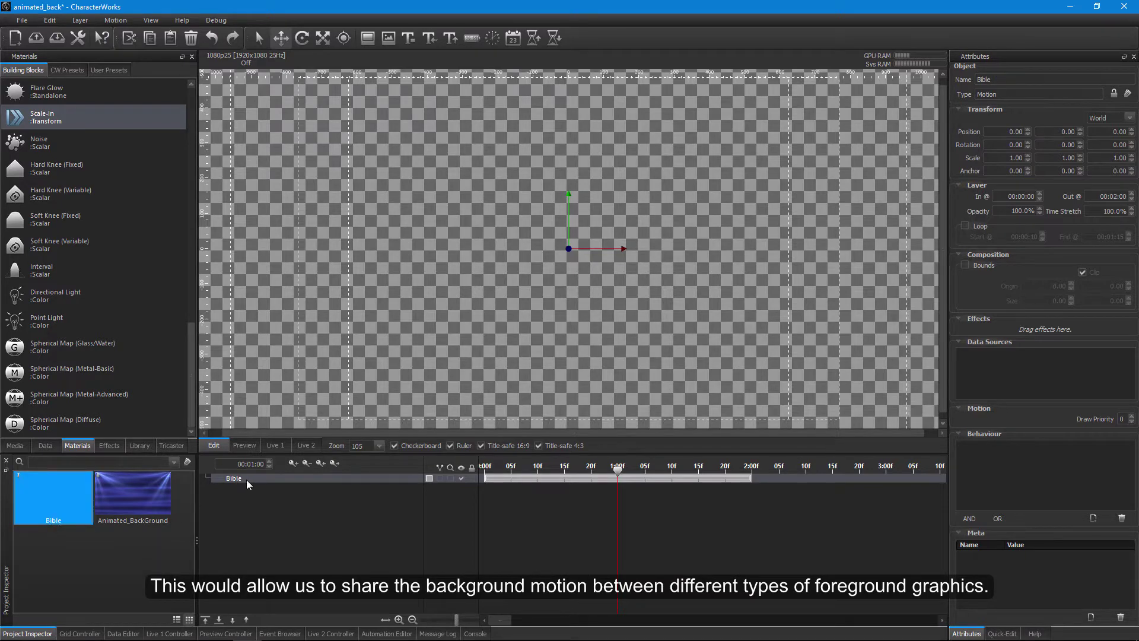
Compare the Draw Priority of both motions, and set the Bible motion's Draw Priority to 1.
click(126, 509)
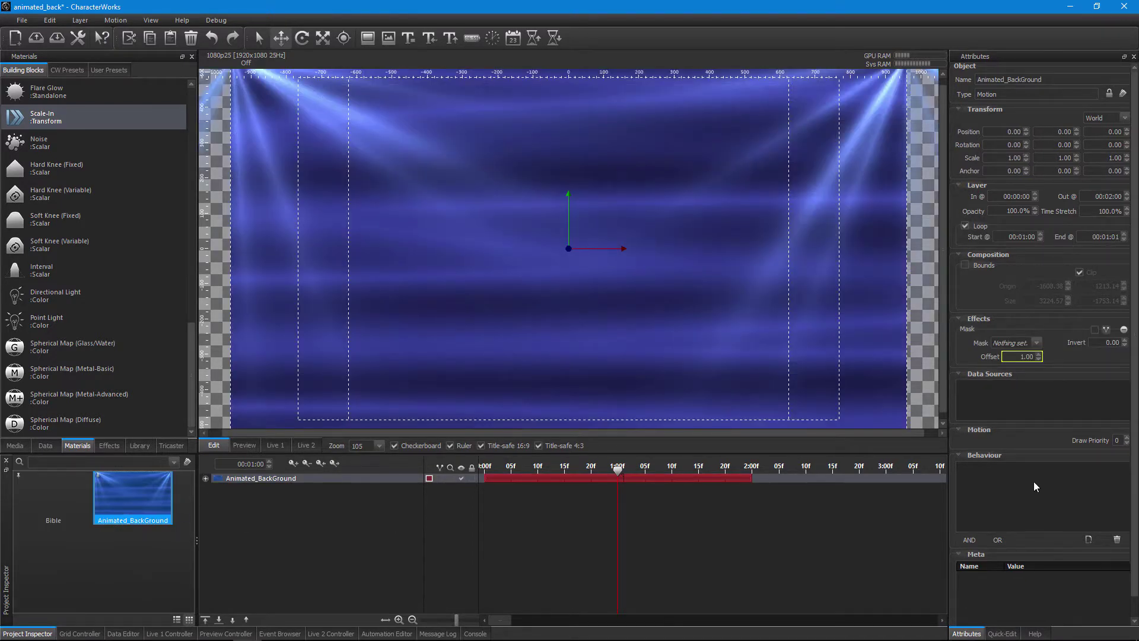
click(78, 504)
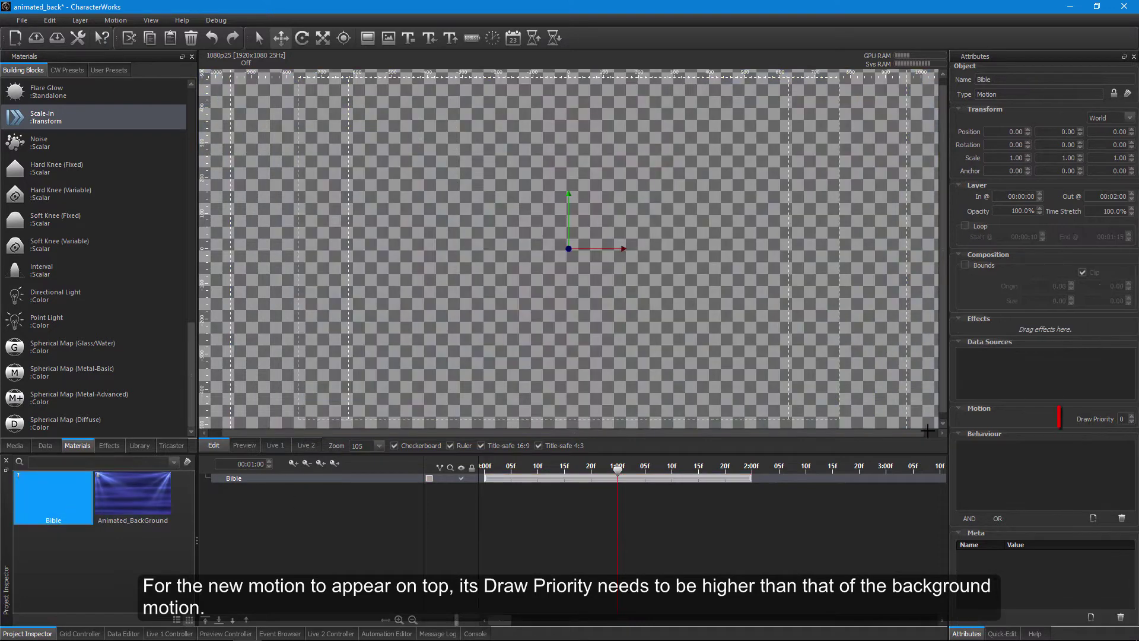
click(1131, 417)
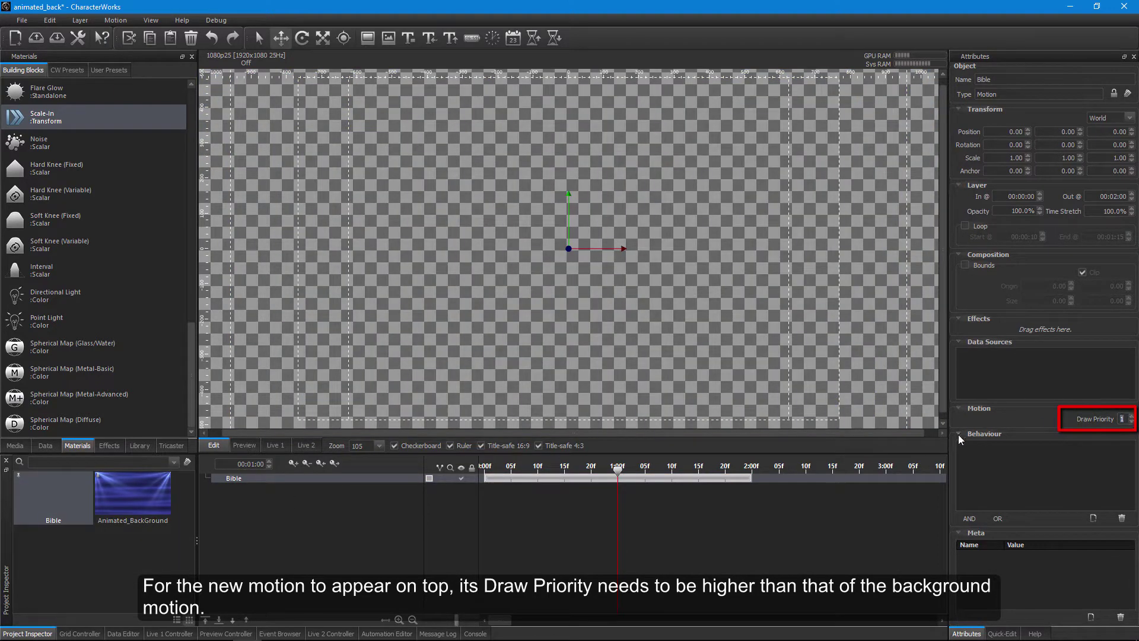
drag(951, 439, 911, 433)
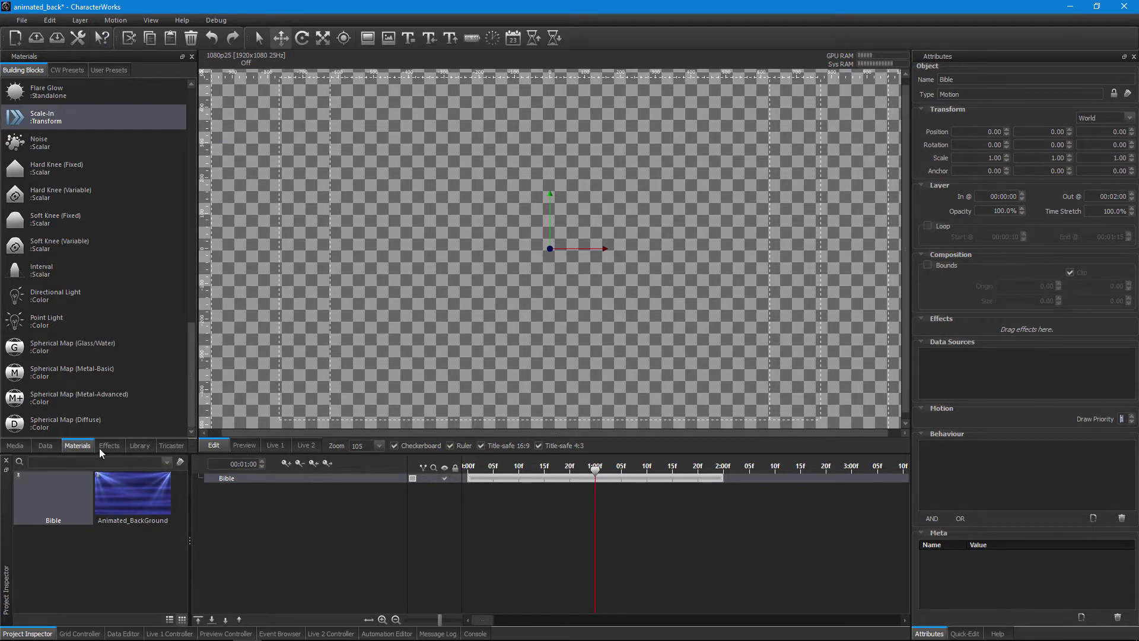
Create a new XML/JSON data source and name it Bible Text.
click(46, 445)
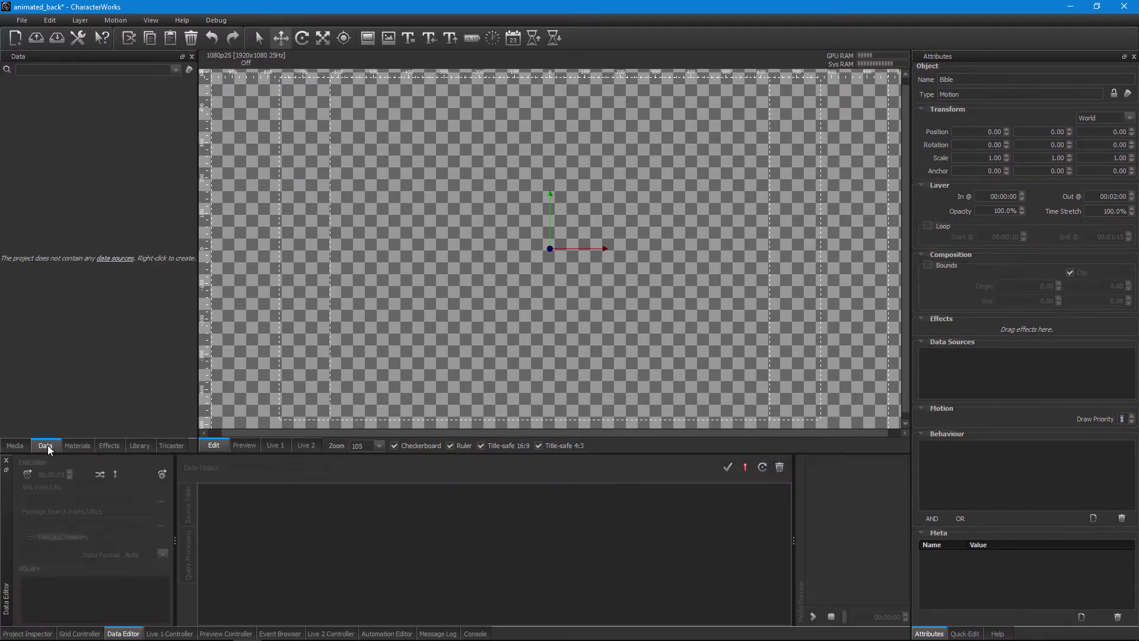
right_click(74, 211)
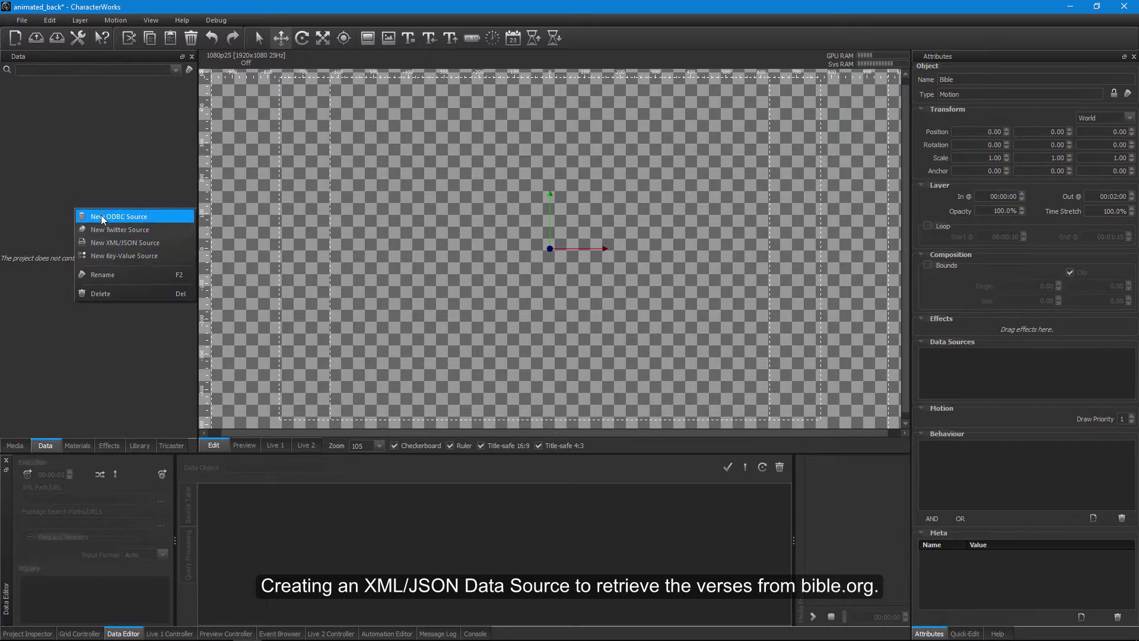
click(175, 250)
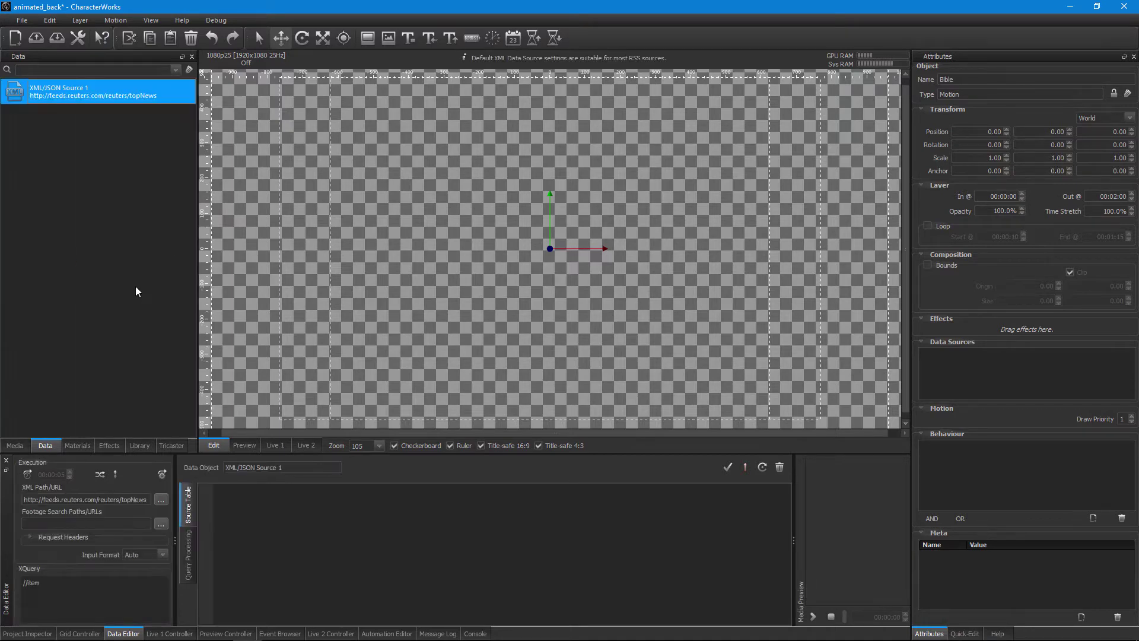
click(70, 95)
text(Bib)
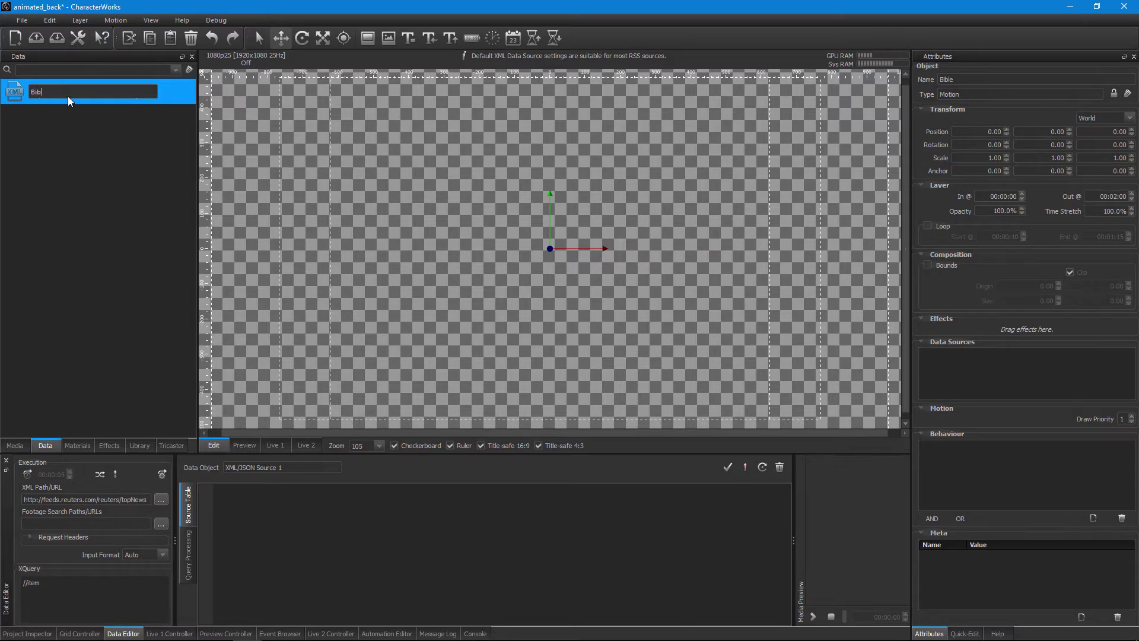
text(le)
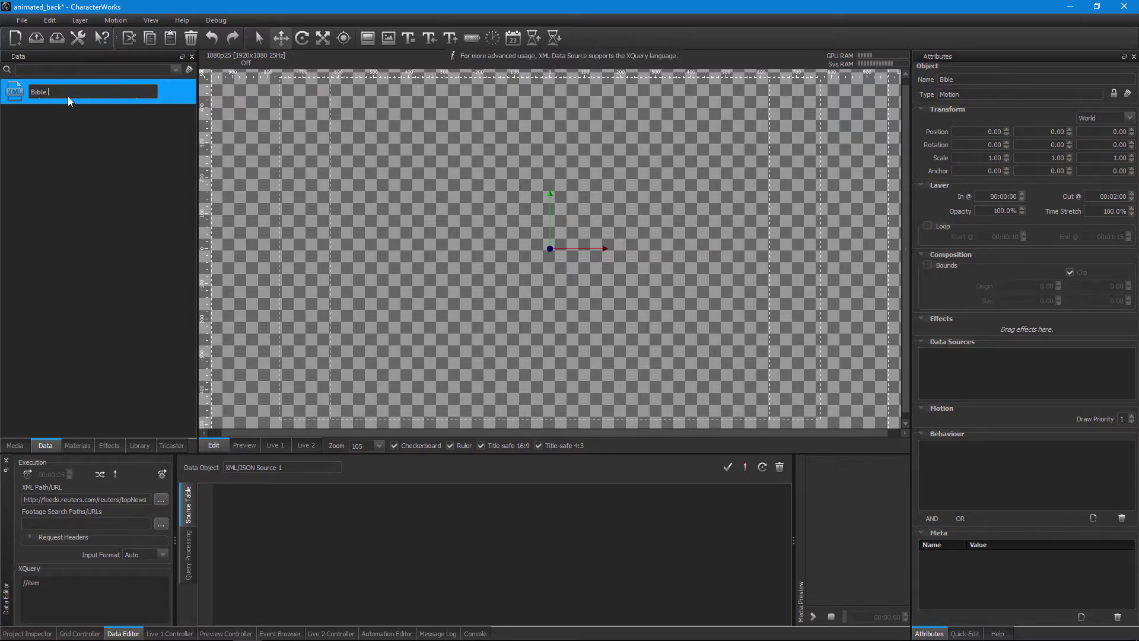
text( Text)
key(Return)
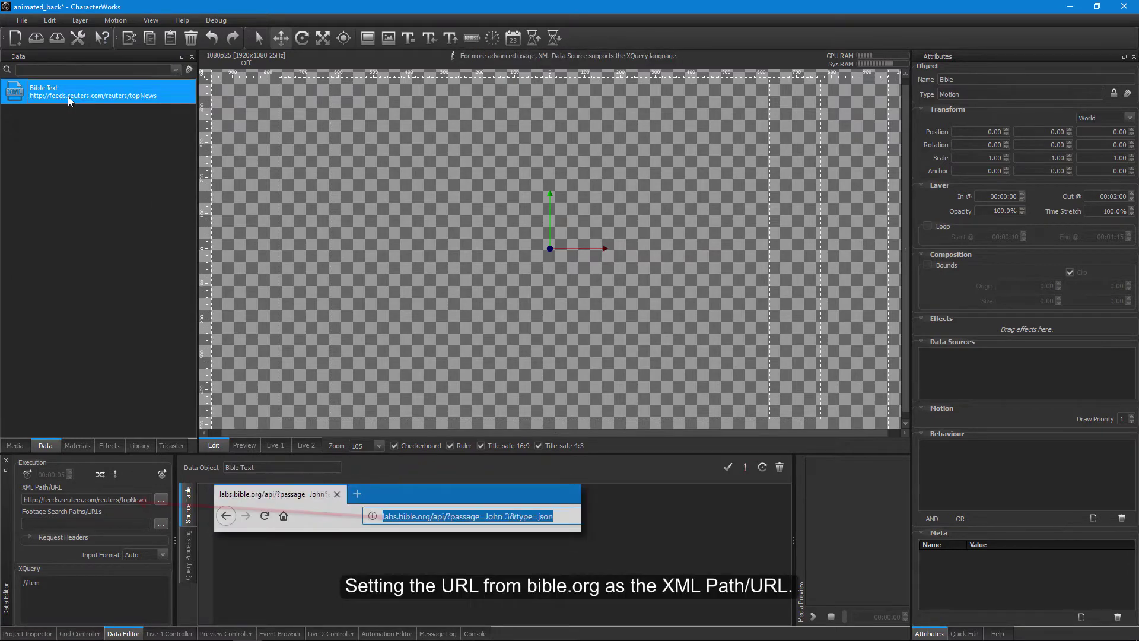
Replace the Bible Text source's XML Path/URL with the copied John 3 JSON address and execute the query.
click(89, 500)
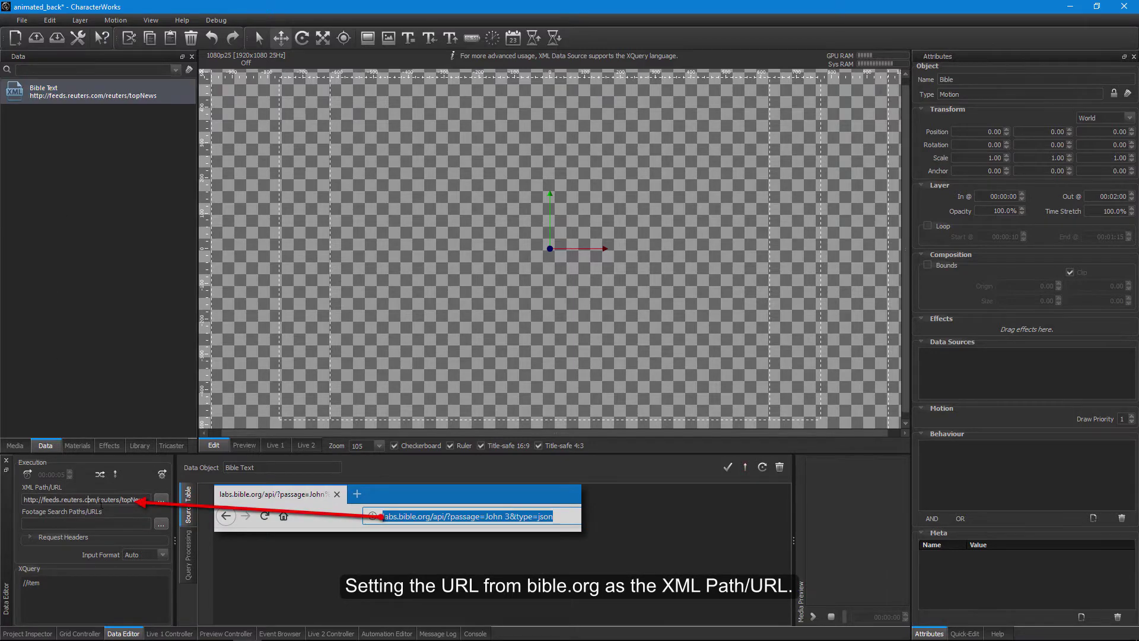
key(ctrl+a)
key(Delete)
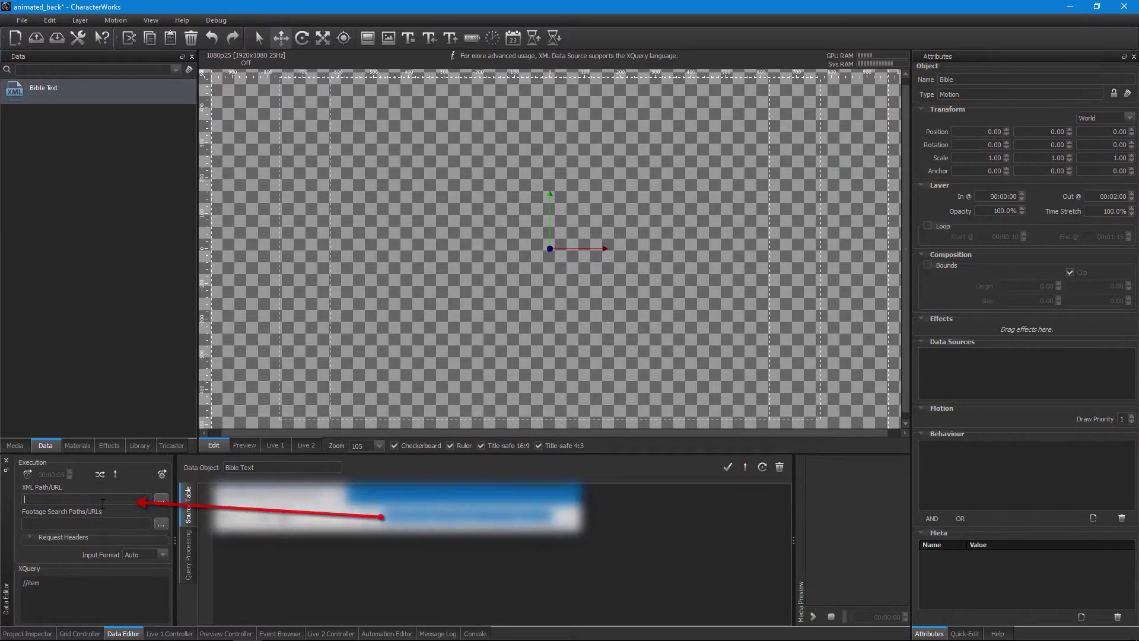
right_click(102, 503)
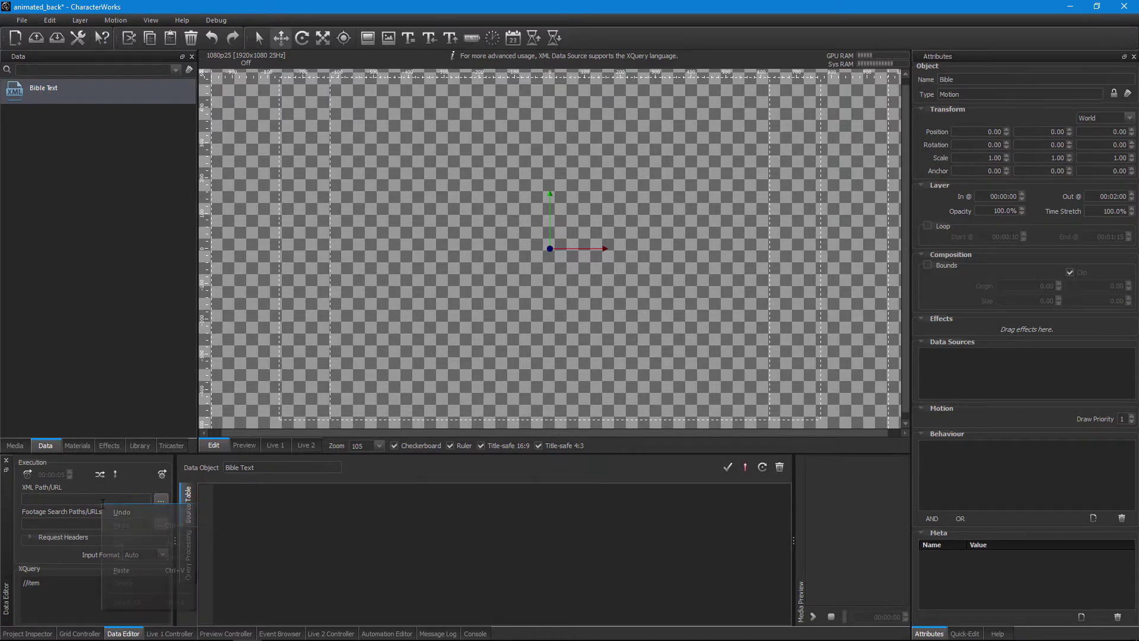
click(130, 570)
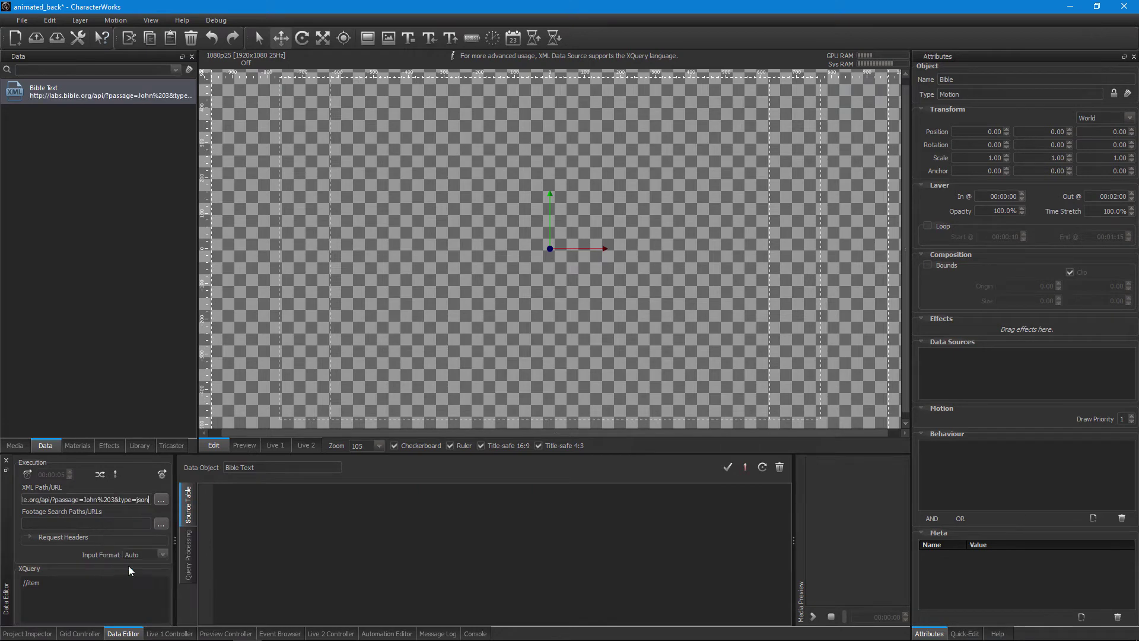
click(162, 474)
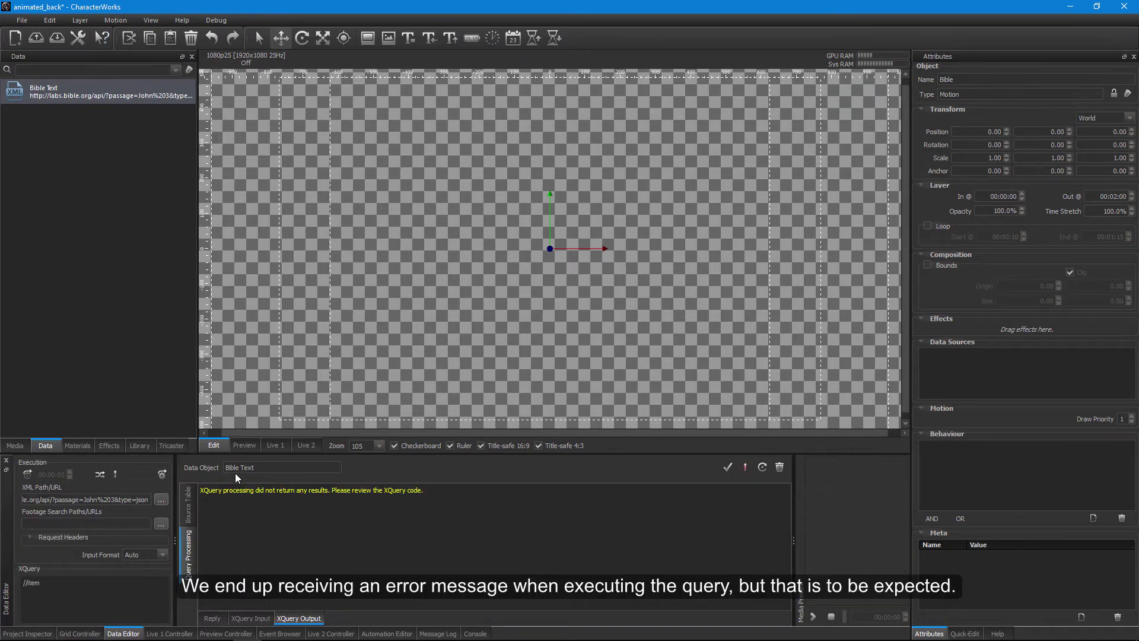
Examine the element structure of the XQuery input, and run the query with the XQuery set to //root/element.
drag(233, 455, 233, 352)
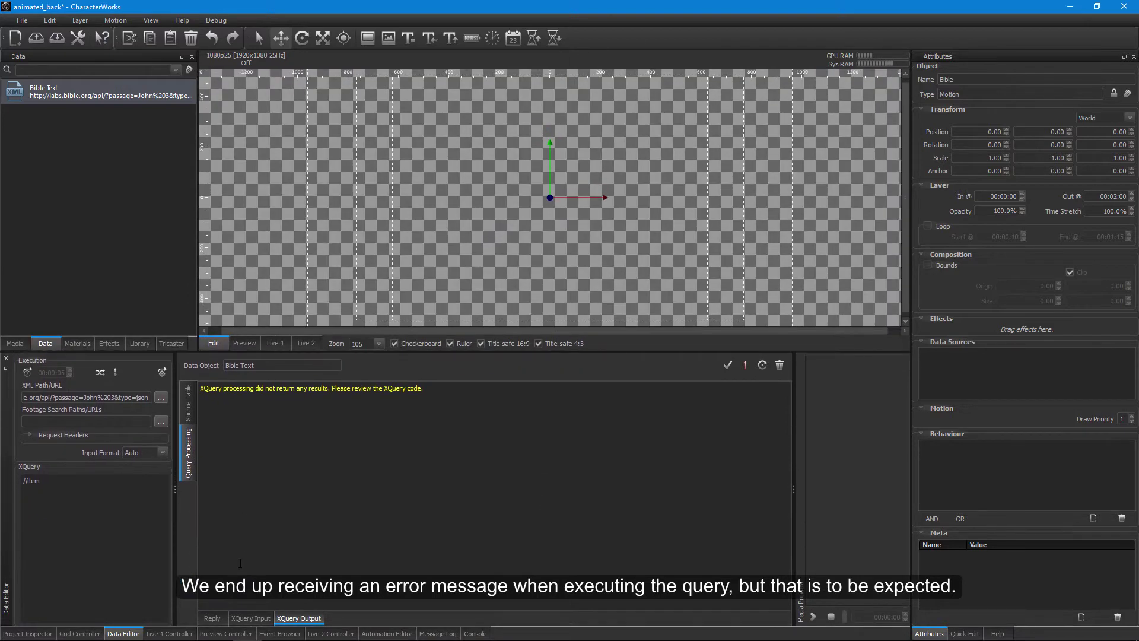
click(249, 619)
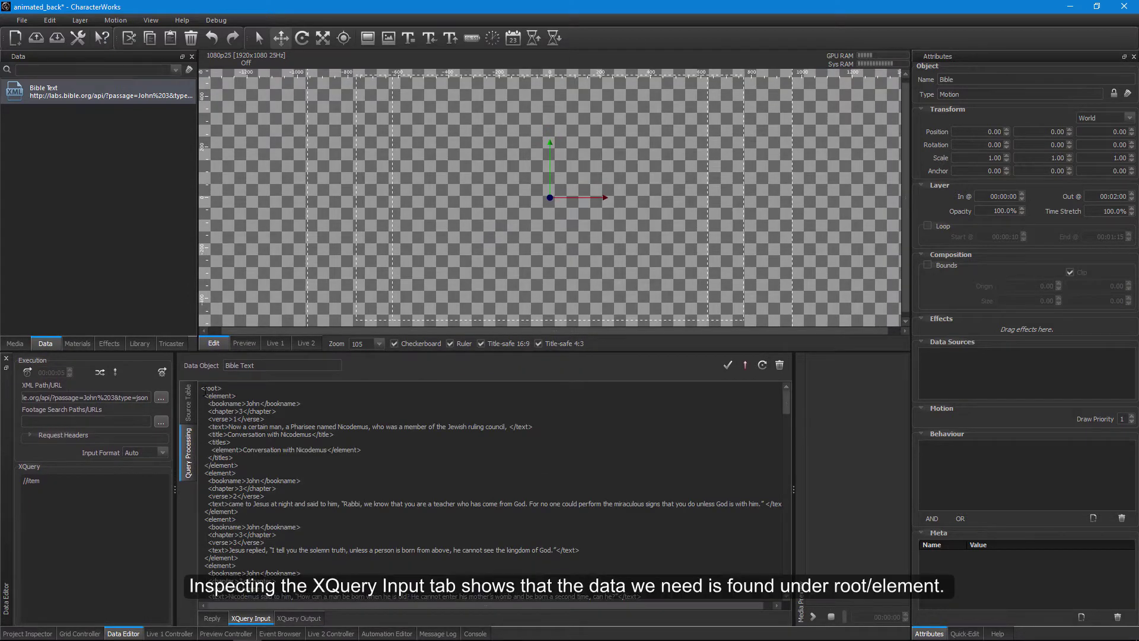
double_click(211, 389)
double_click(220, 395)
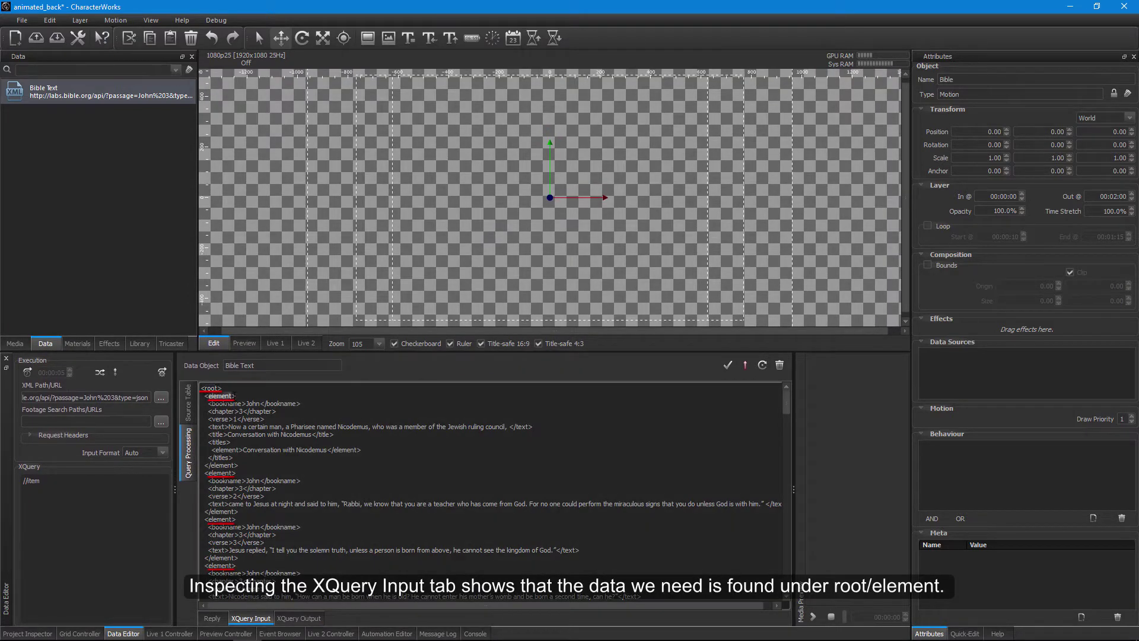
click(46, 487)
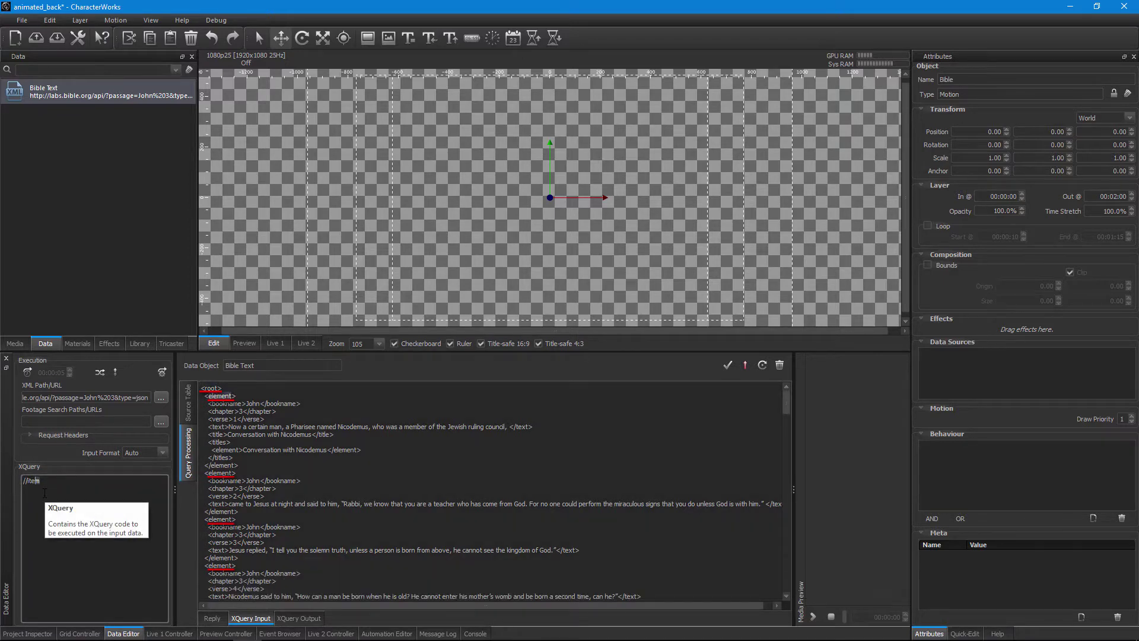
double_click(45, 493)
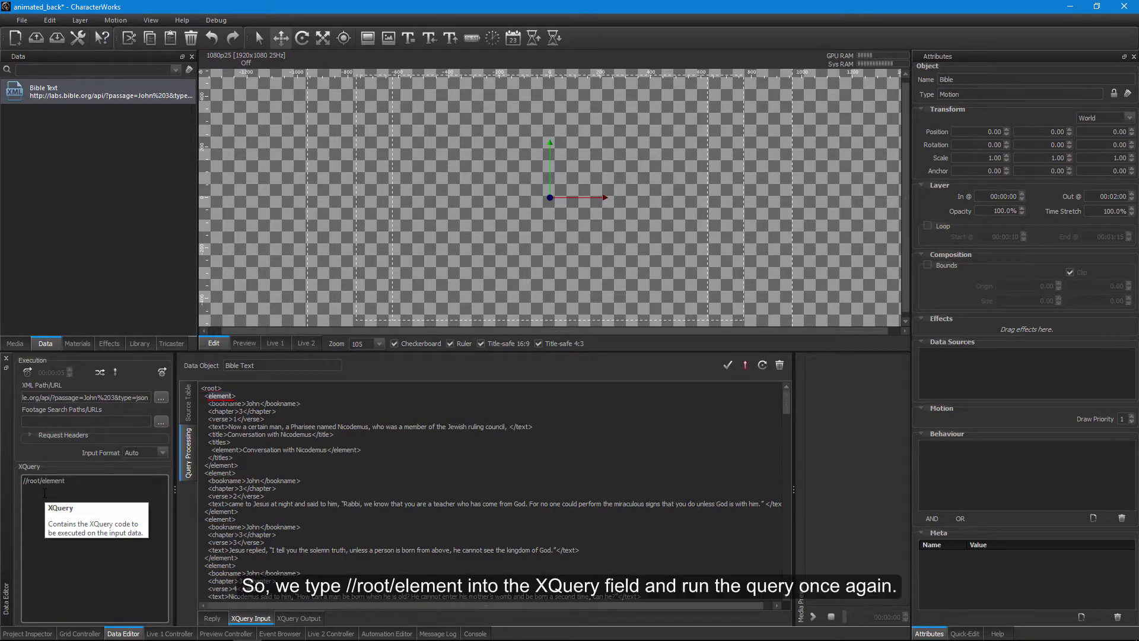
click(162, 371)
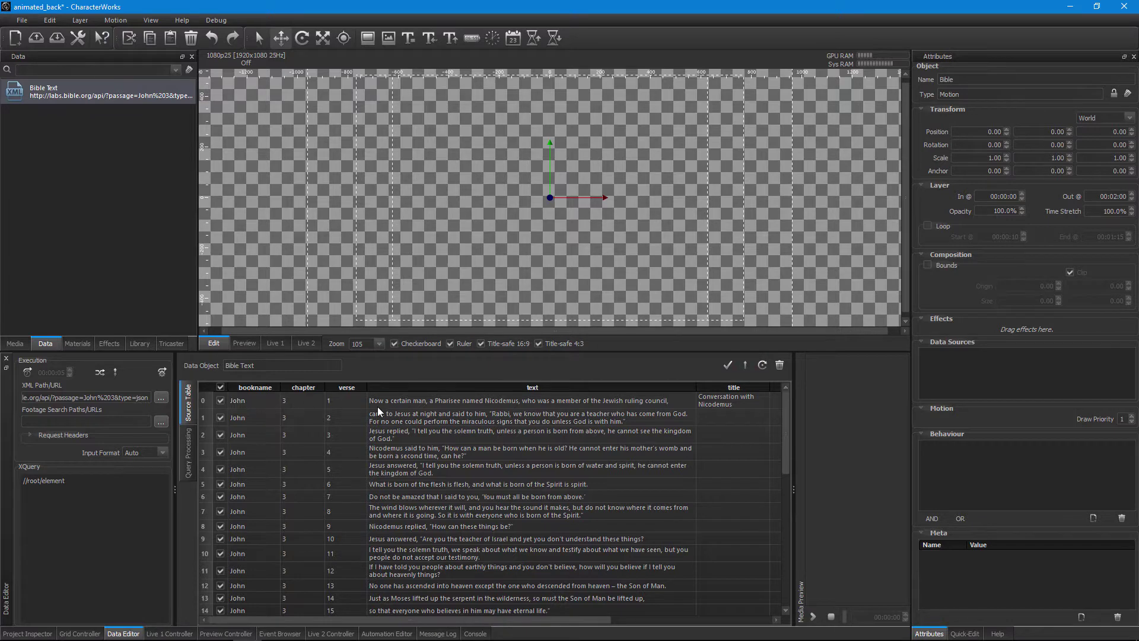
Create a text layer linked to the first verse's text cell, and raise it to a Y position of about 318.
drag(415, 405, 384, 213)
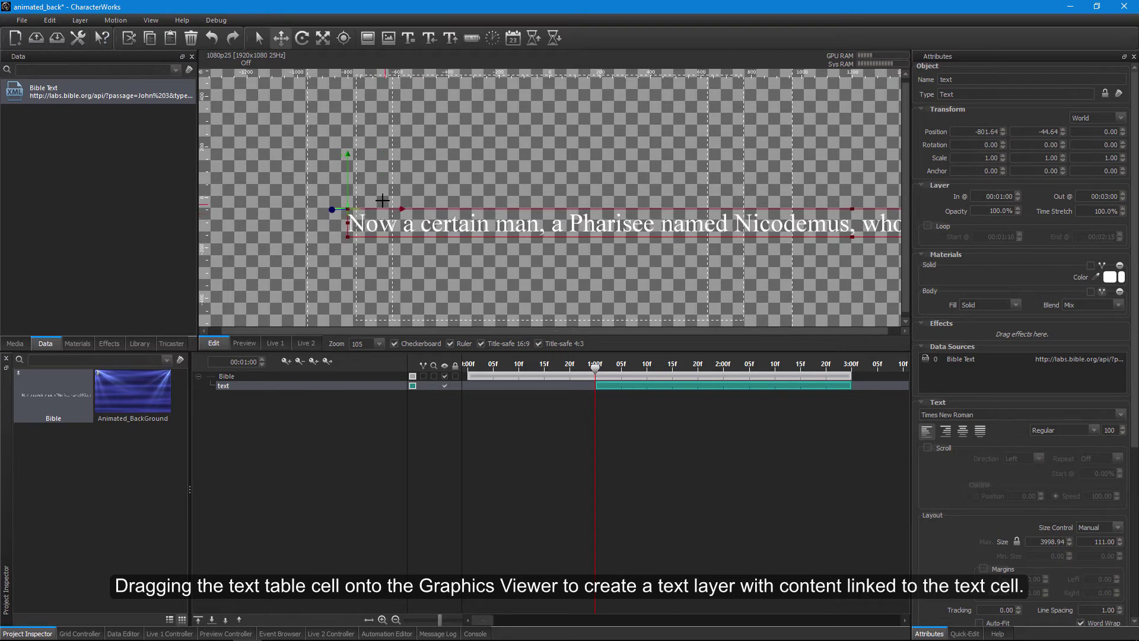
drag(341, 170, 349, 77)
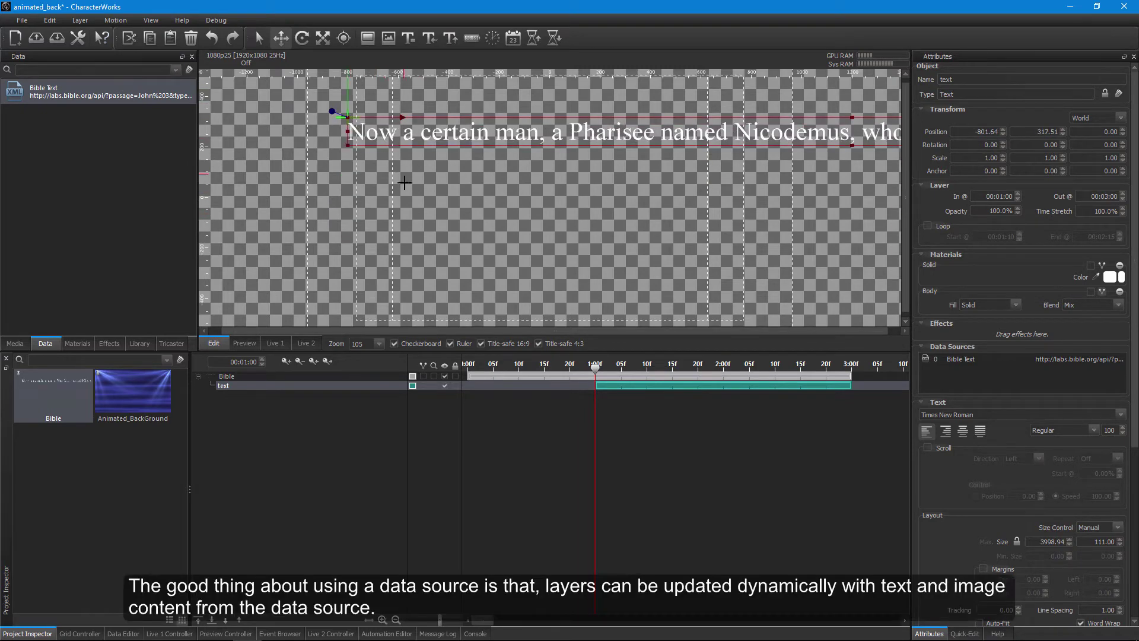
Narrow the verse text layer to about 1554 wide and shift it to an X position of about -769.
scroll(400, 214, down, 3)
scroll(401, 214, down, 3)
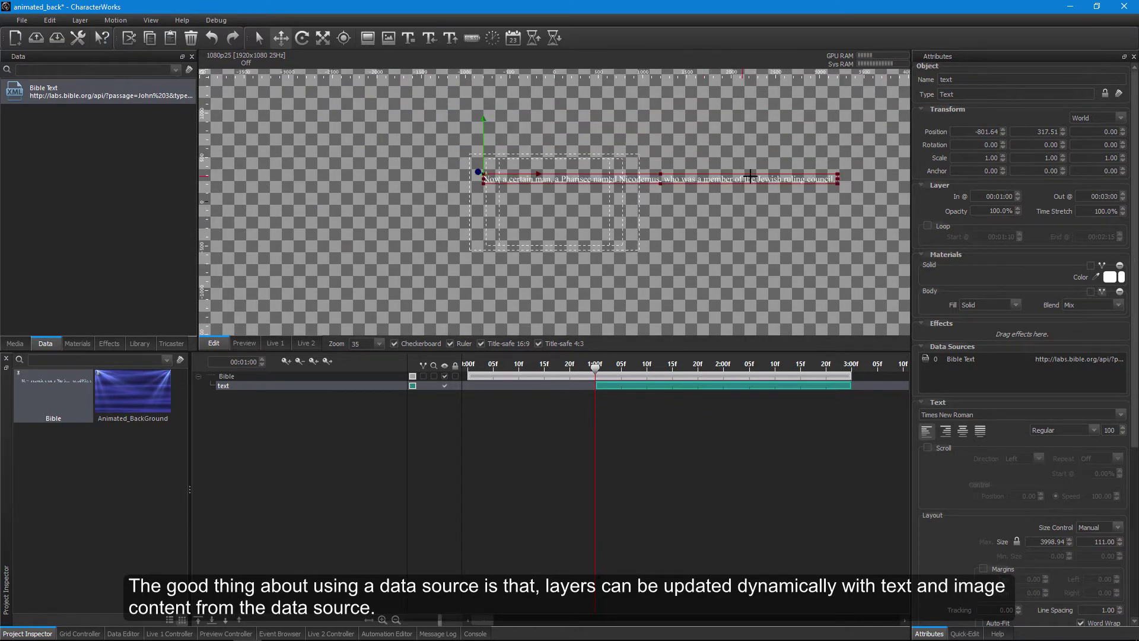
drag(837, 178, 620, 190)
scroll(559, 181, up, 5)
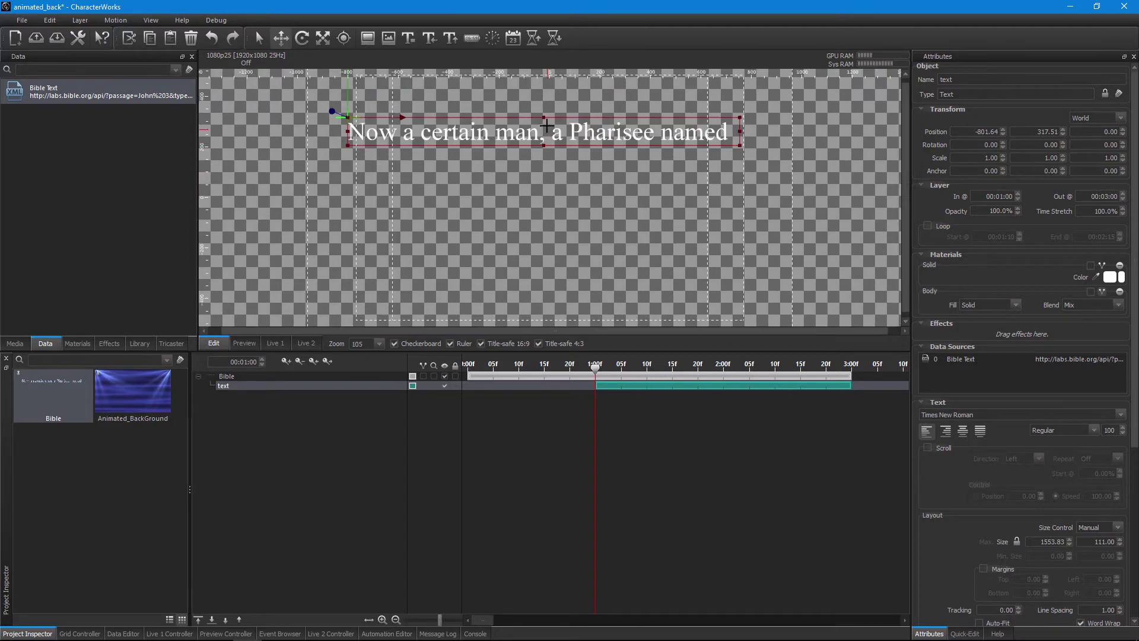
drag(397, 116, 405, 116)
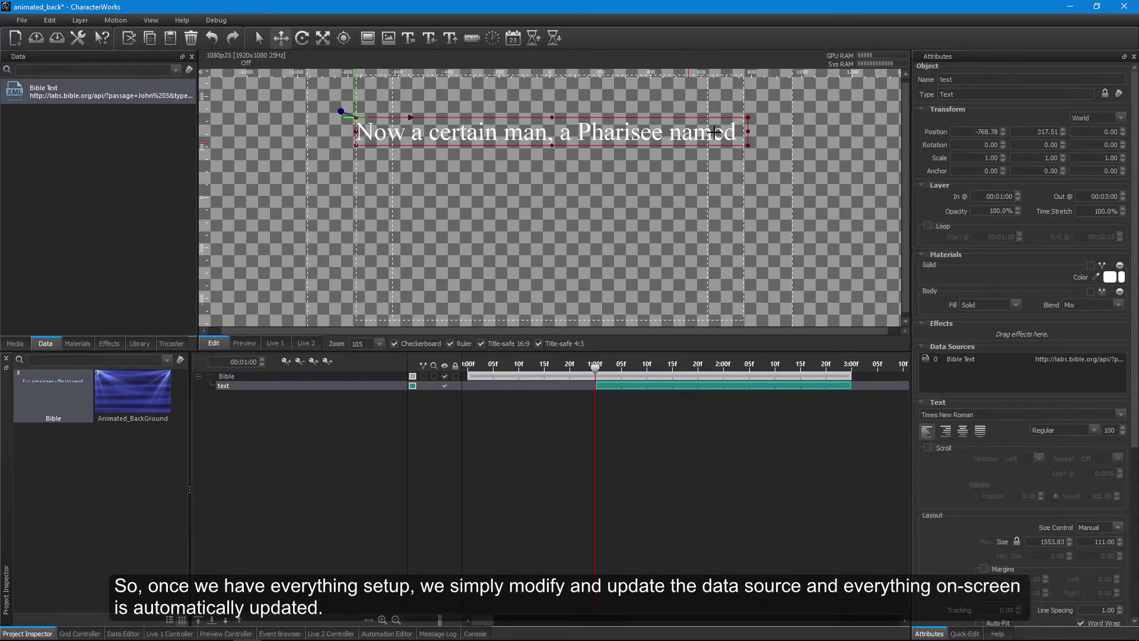
Resize the verse text layer to about 1537 by 711 and raise it to a Y position of about 355.
drag(749, 131, 745, 131)
drag(549, 147, 554, 275)
scroll(556, 281, down, 3)
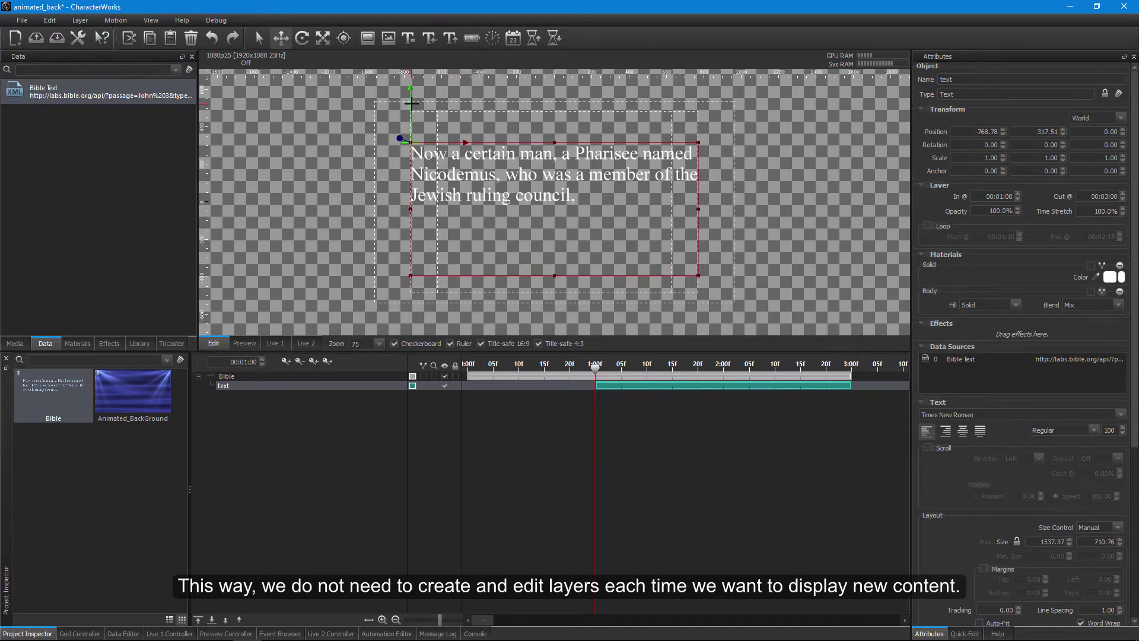
drag(412, 102, 412, 96)
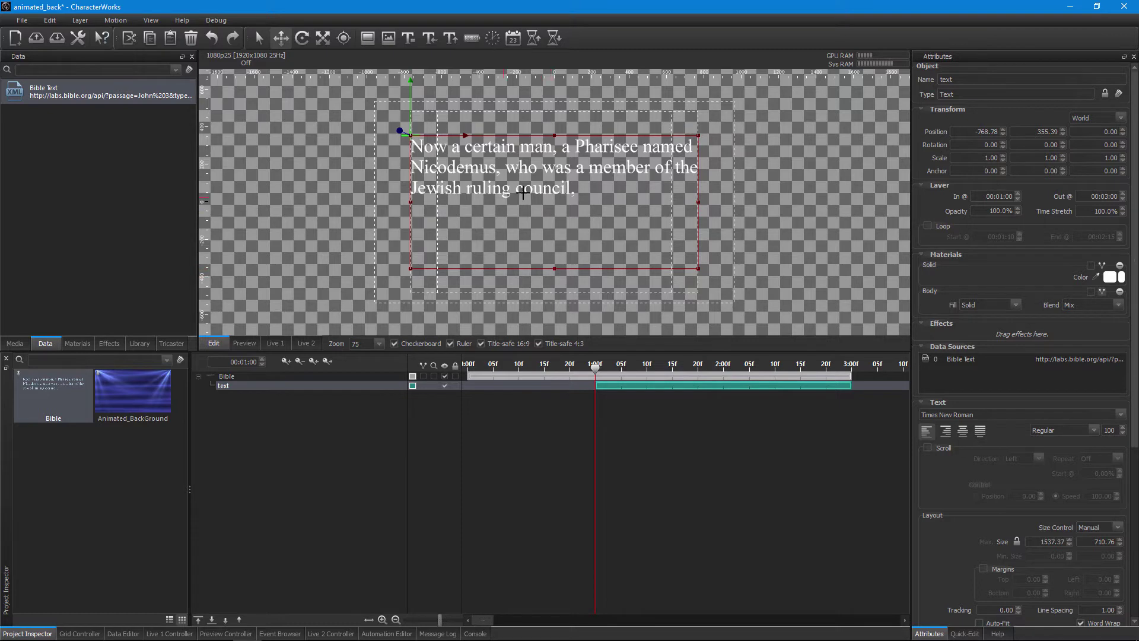
Shift the verse text layer to start at 00:00:00, and shorten the Bible motion to end at 00:02:00.
drag(633, 388, 467, 391)
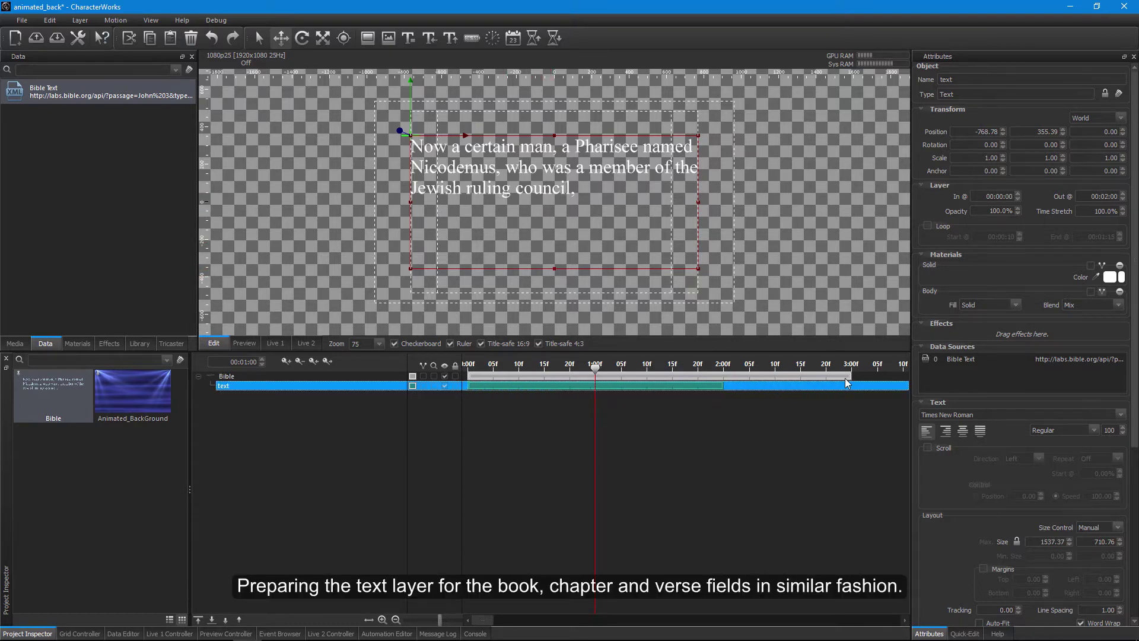
drag(850, 376, 723, 376)
drag(595, 368, 442, 370)
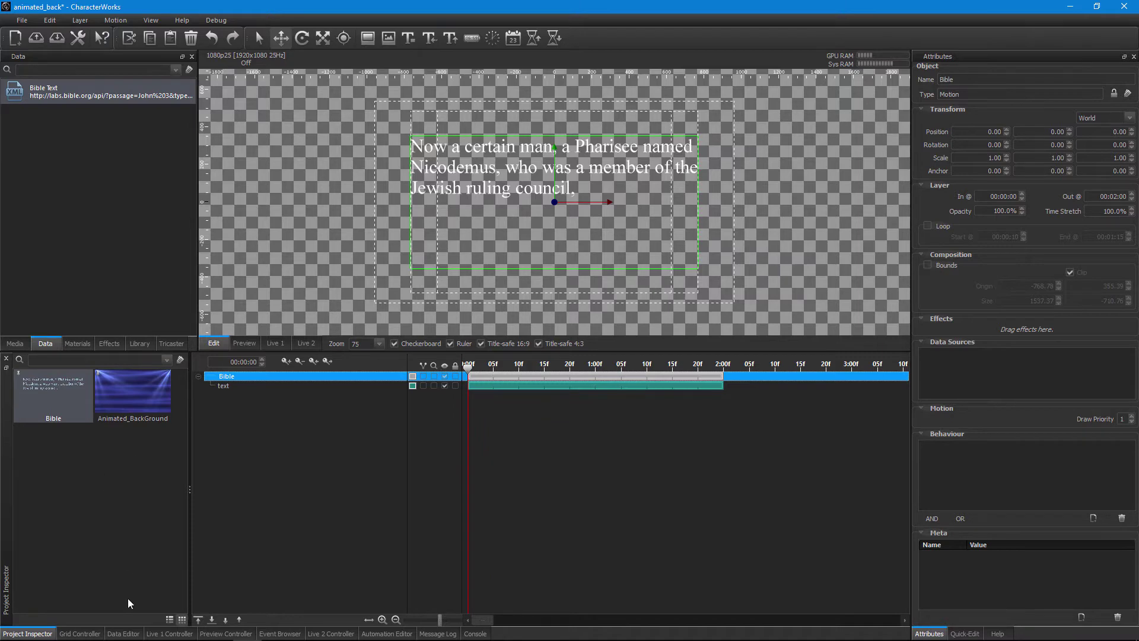
Create a text layer below the verse linked to the first row's bookname cell, with font size 70 and a width of about 623.
click(123, 633)
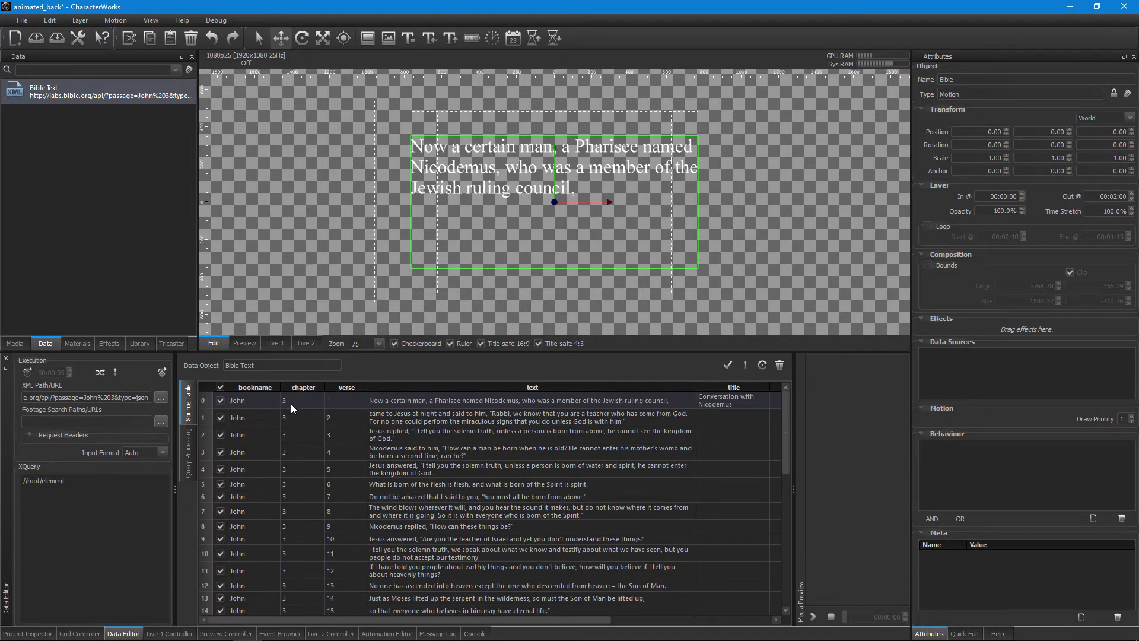
drag(226, 403, 500, 280)
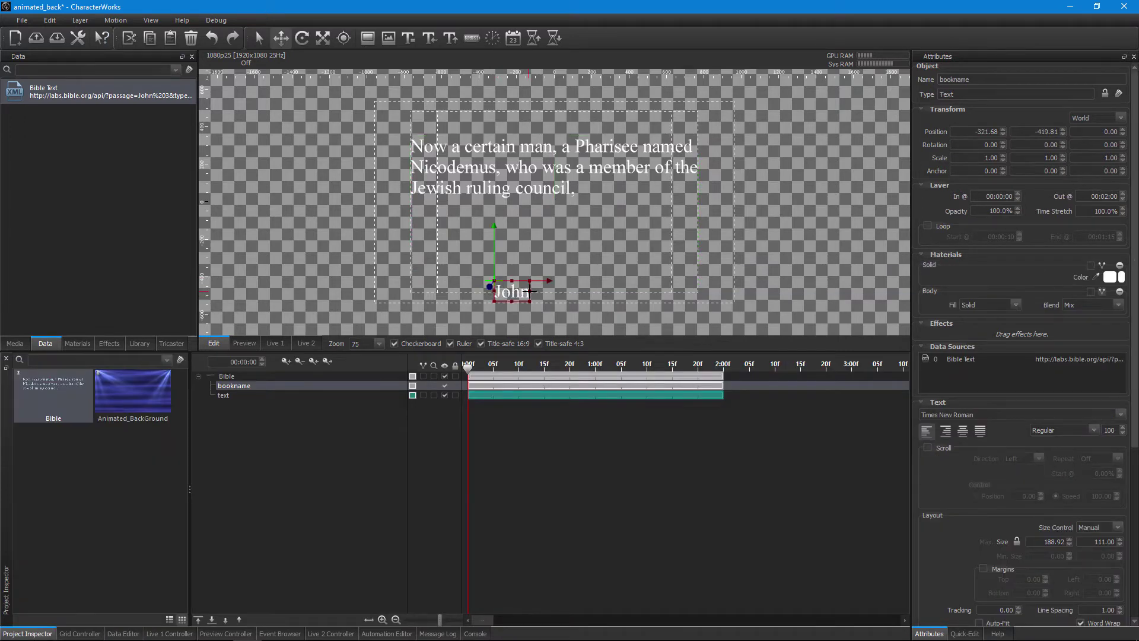
text(60)
text(70)
drag(529, 291, 611, 291)
Append the first row's chapter and verse fields to the book name text, separating those two with a hyphen, and centre the text.
scroll(1136, 570, down, 5)
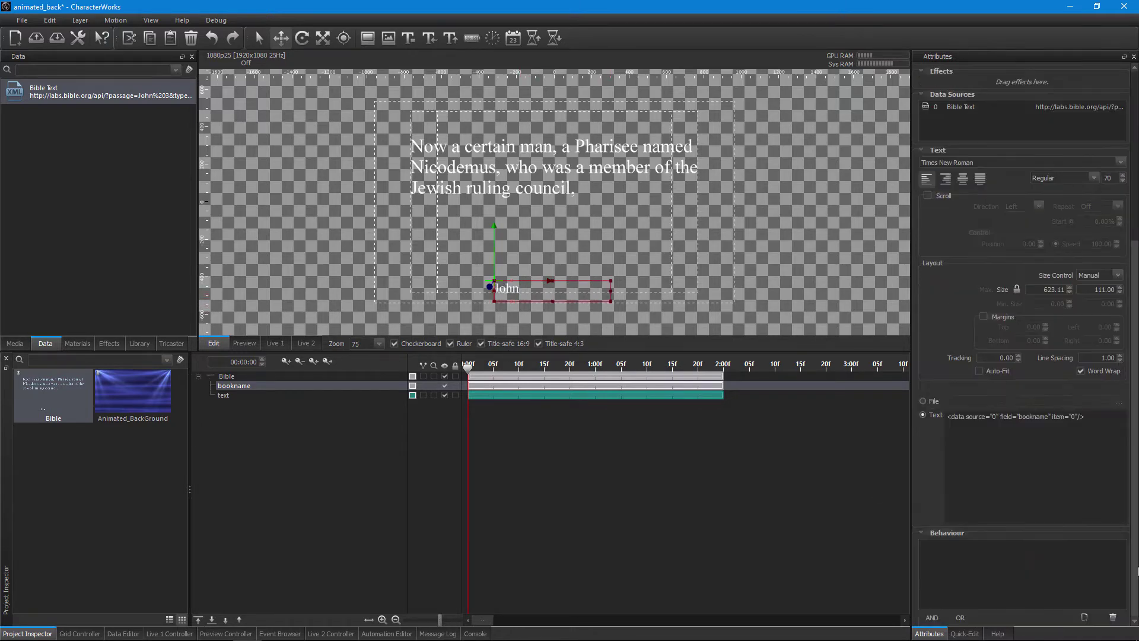
click(1098, 421)
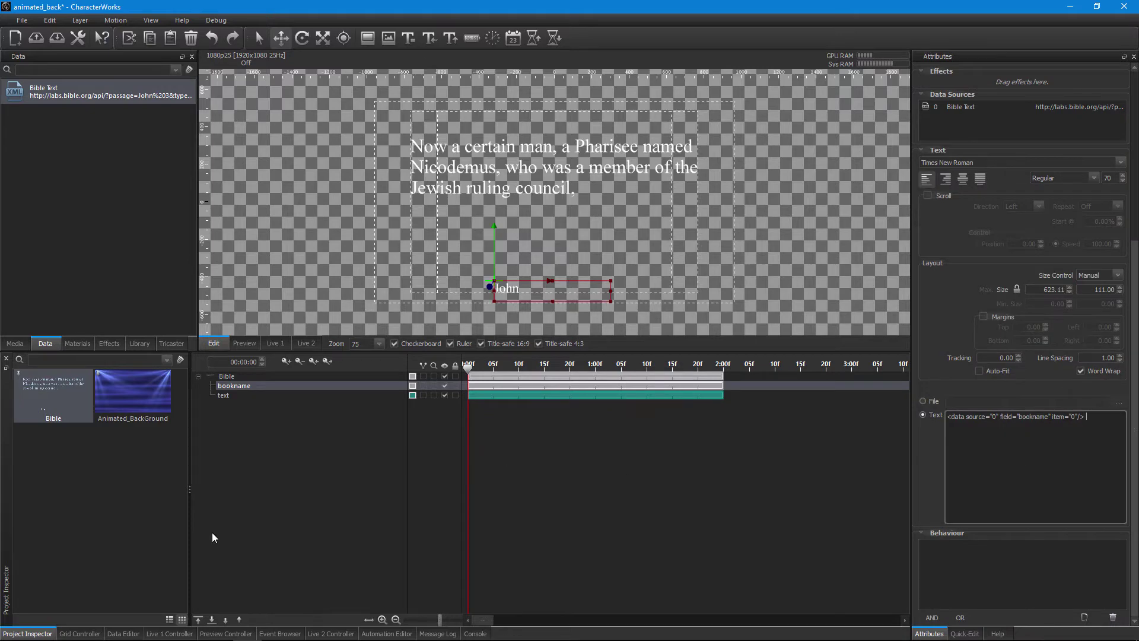
click(134, 630)
drag(302, 402, 1026, 430)
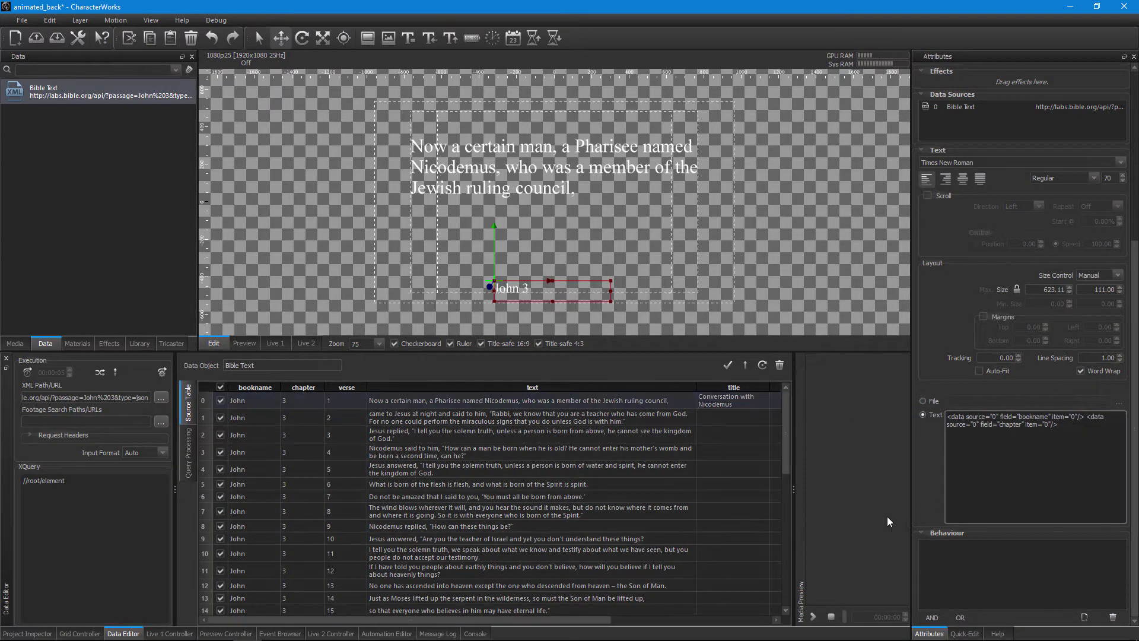
drag(341, 401, 984, 471)
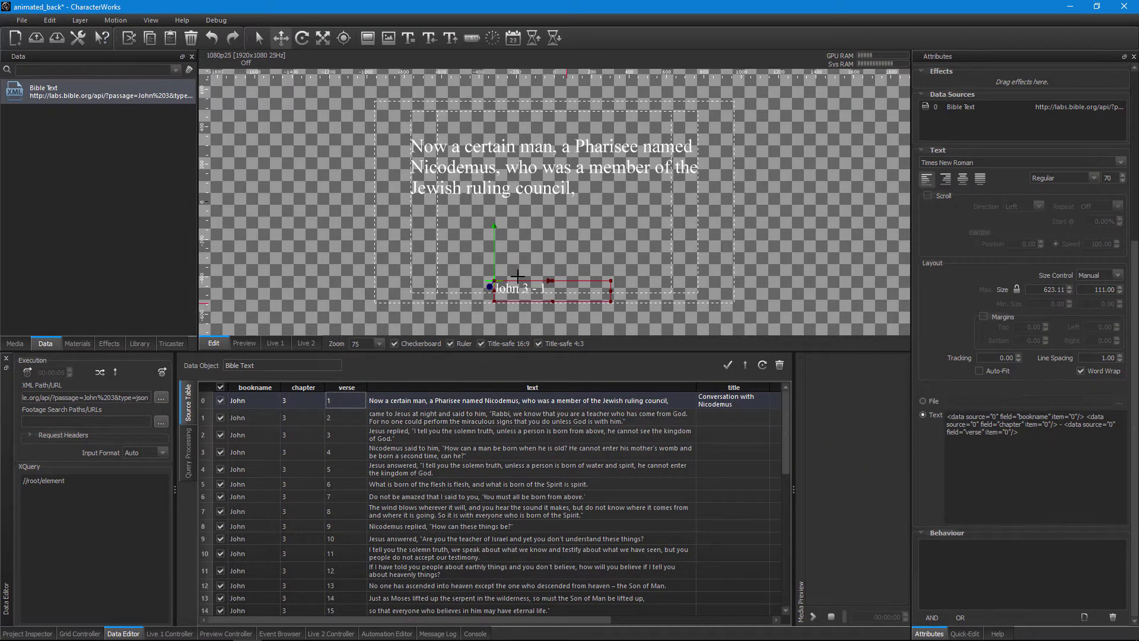
click(962, 178)
scroll(602, 293, up, 2)
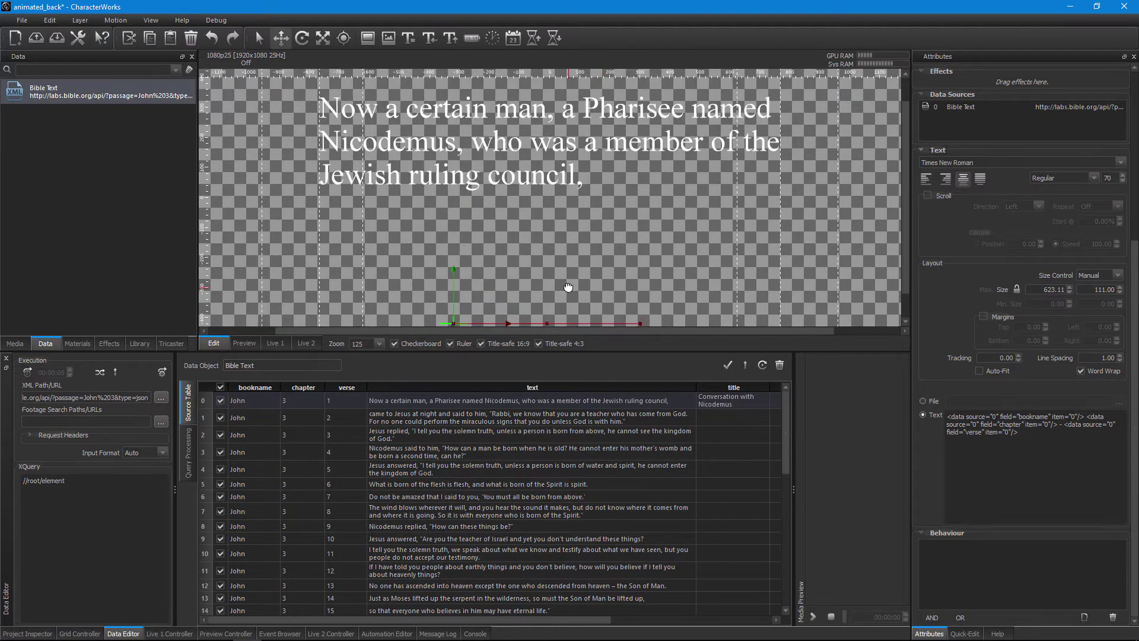
scroll(570, 289, down, 2)
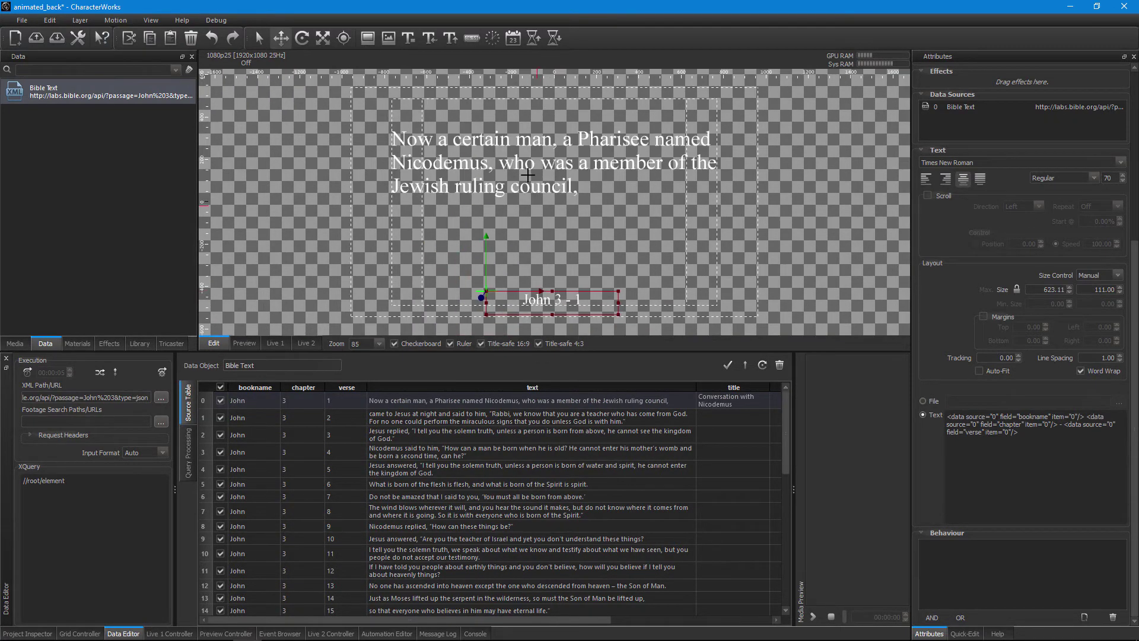
Apply the Emboss_Gold material preset to the verse text layer.
click(28, 634)
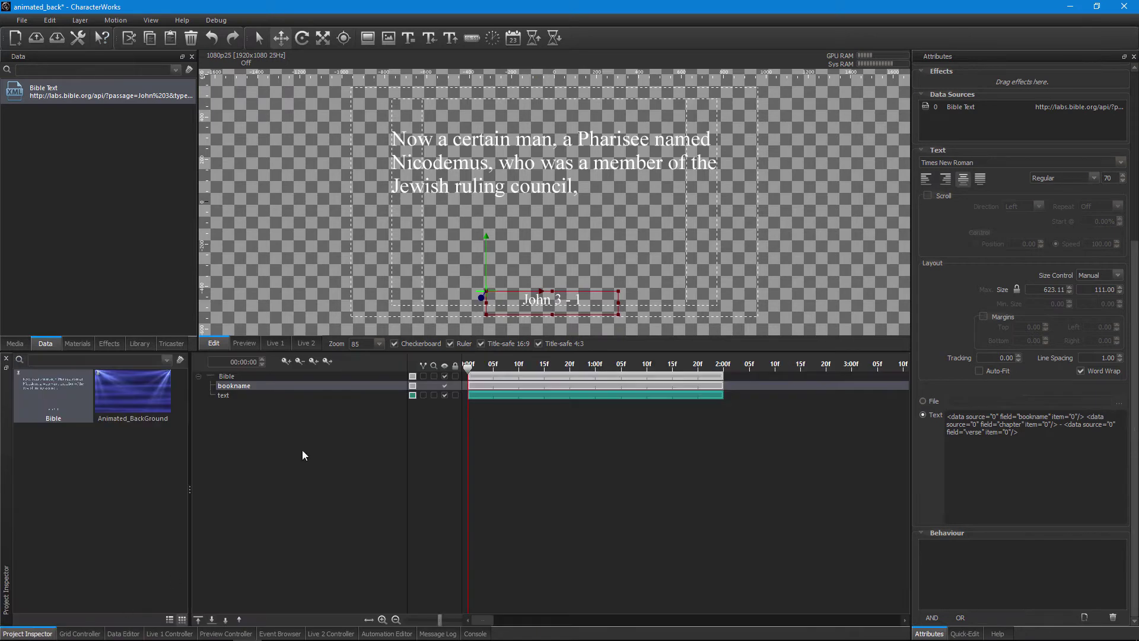
click(234, 387)
click(227, 395)
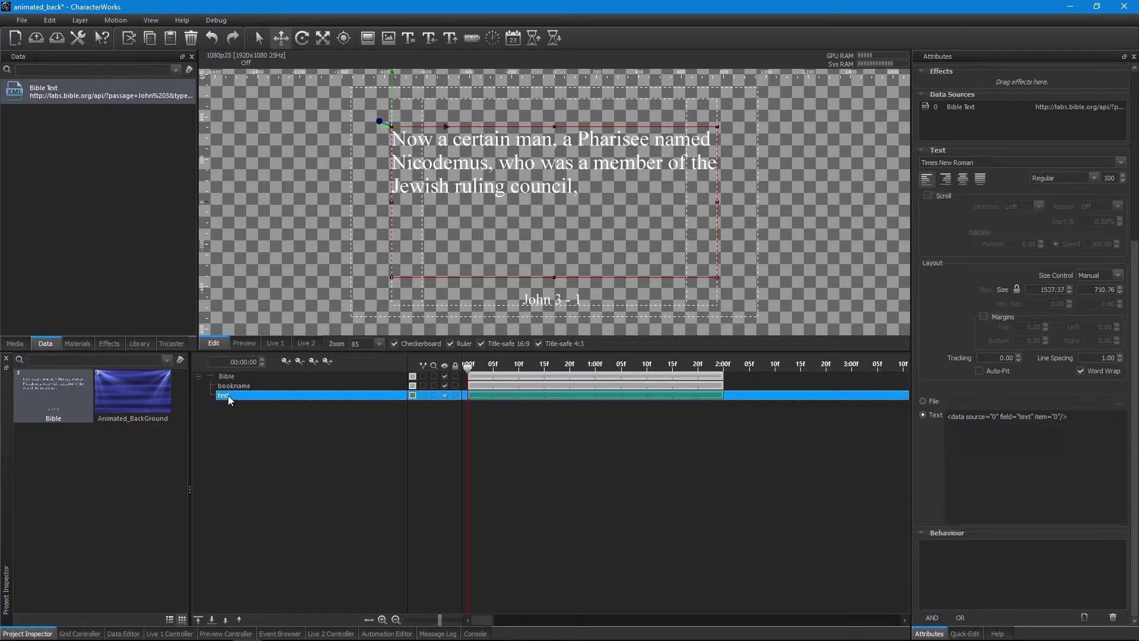
click(83, 345)
click(66, 70)
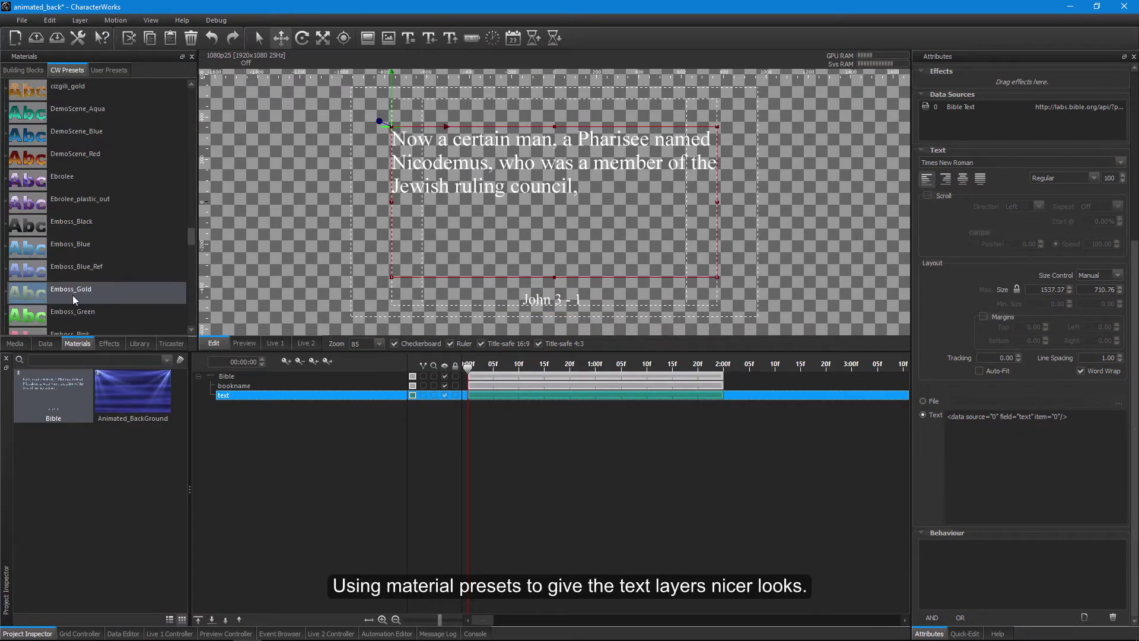
scroll(55, 292, down, 1)
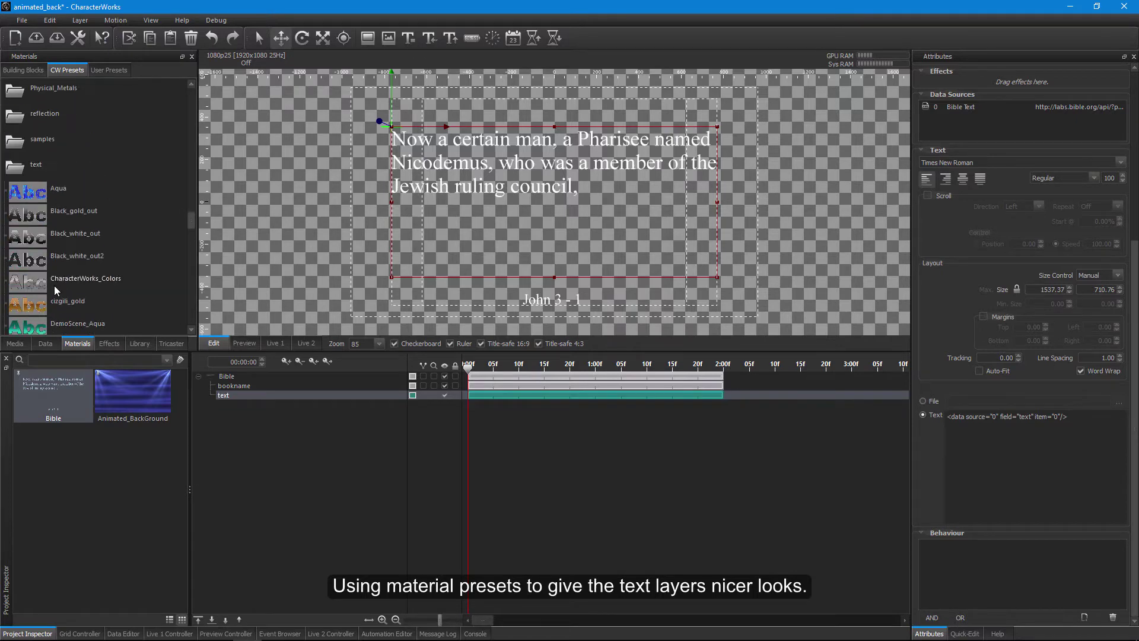
click(37, 230)
scroll(368, 221, up, 5)
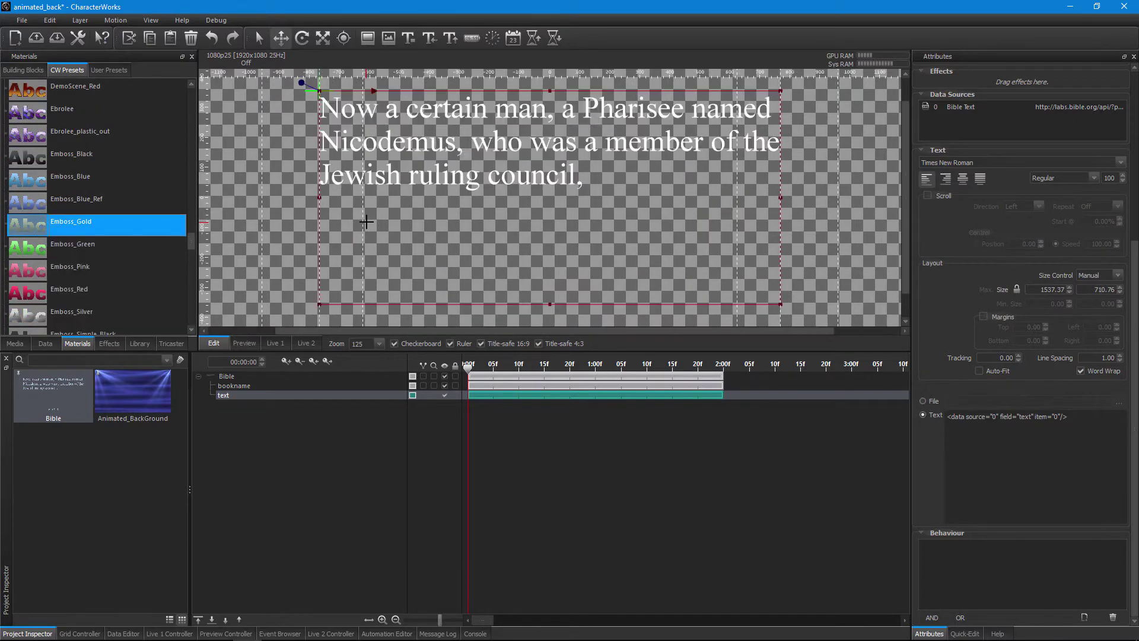
drag(51, 230, 291, 170)
Apply the Emboss_Gold material preset to the book, chapter and verse reference layer.
scroll(308, 229, down, 2)
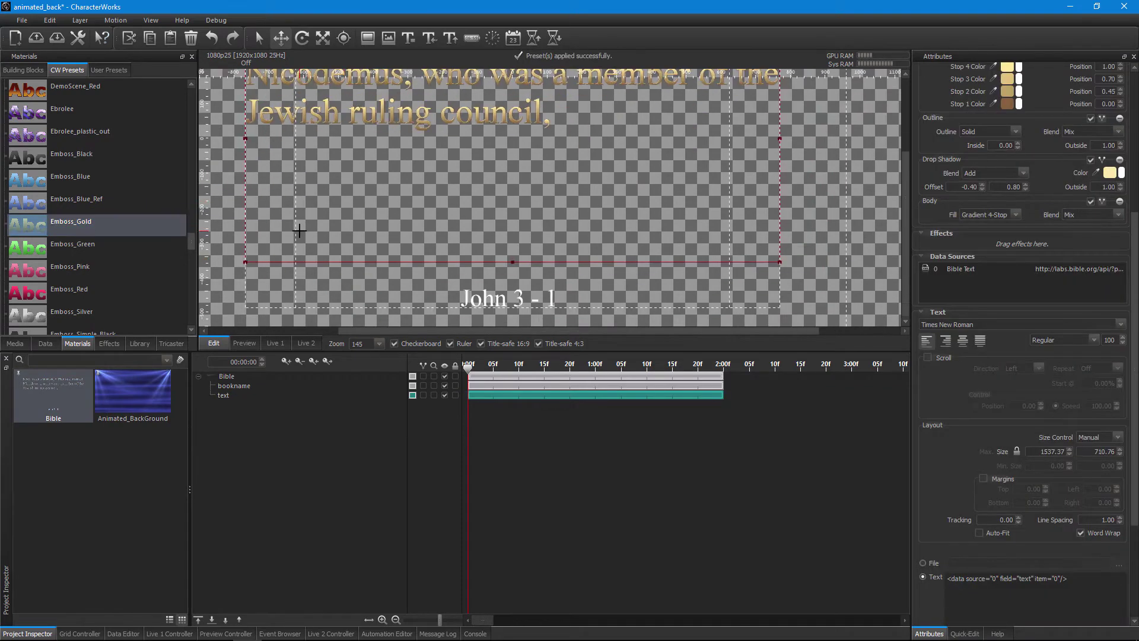
drag(31, 223, 469, 301)
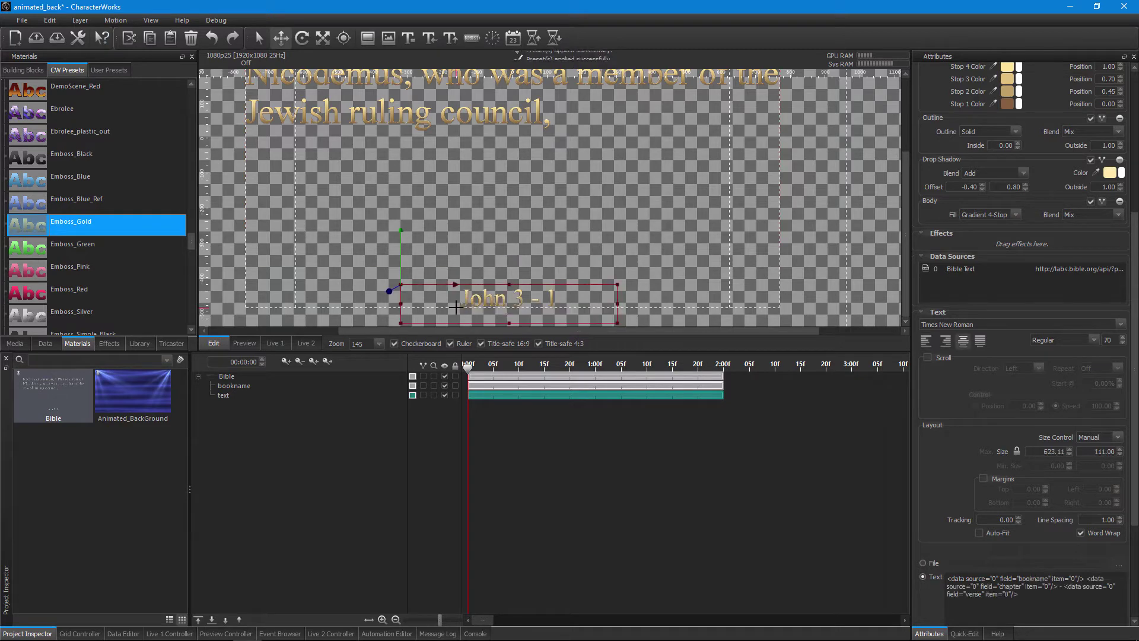
scroll(478, 251, down, 3)
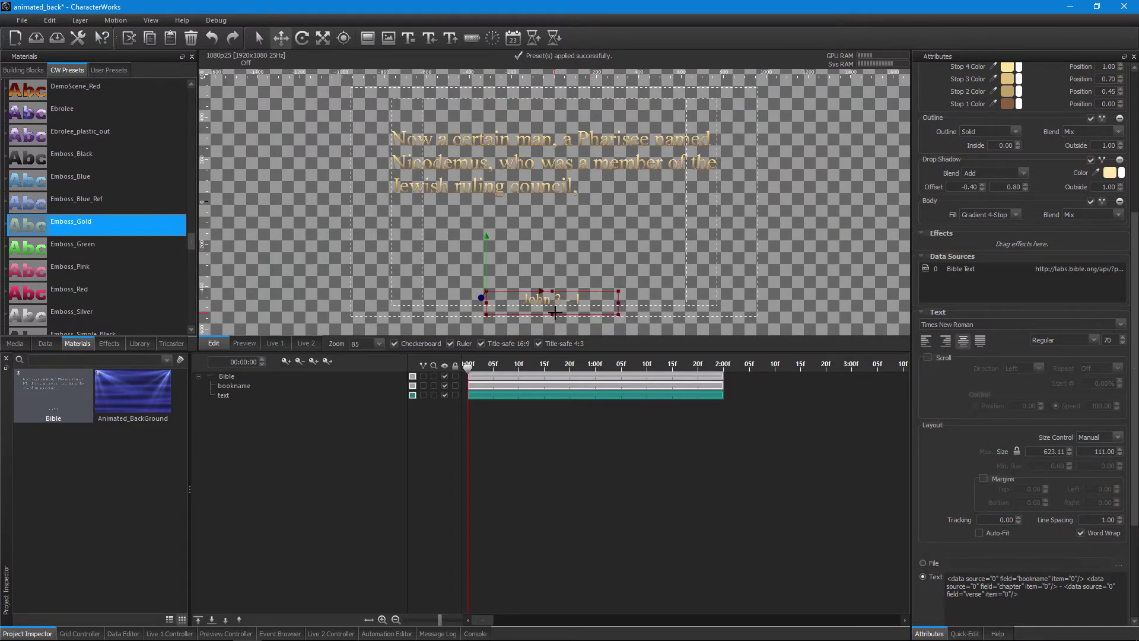
Play the Bible motion, and display it together with Animated_BackGround to check the text over the background.
click(473, 368)
key(space)
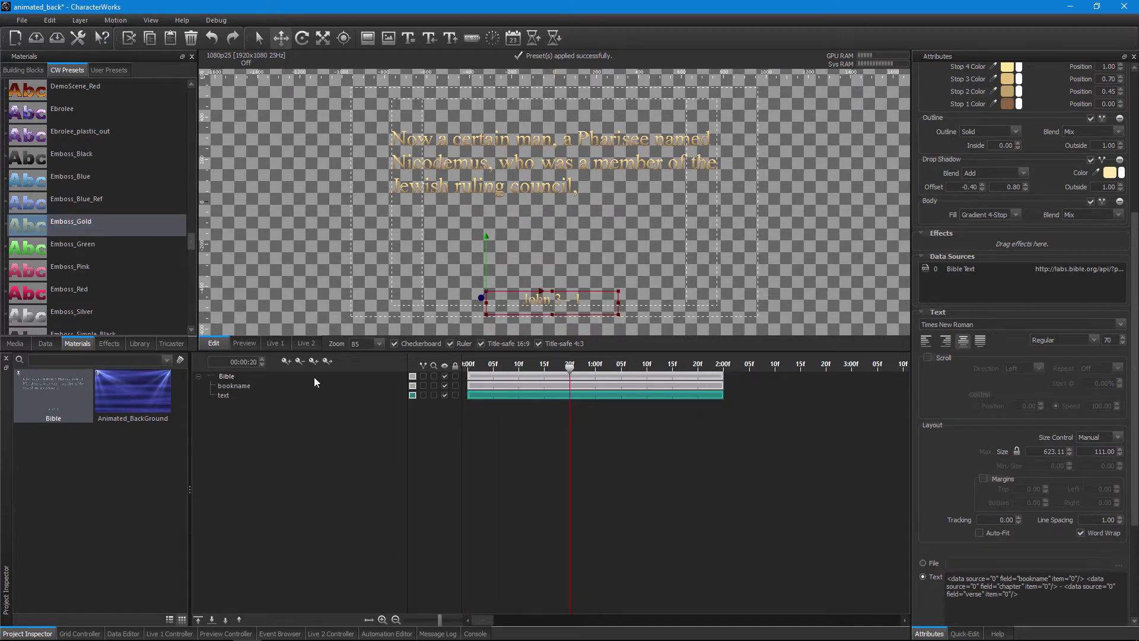
click(87, 381)
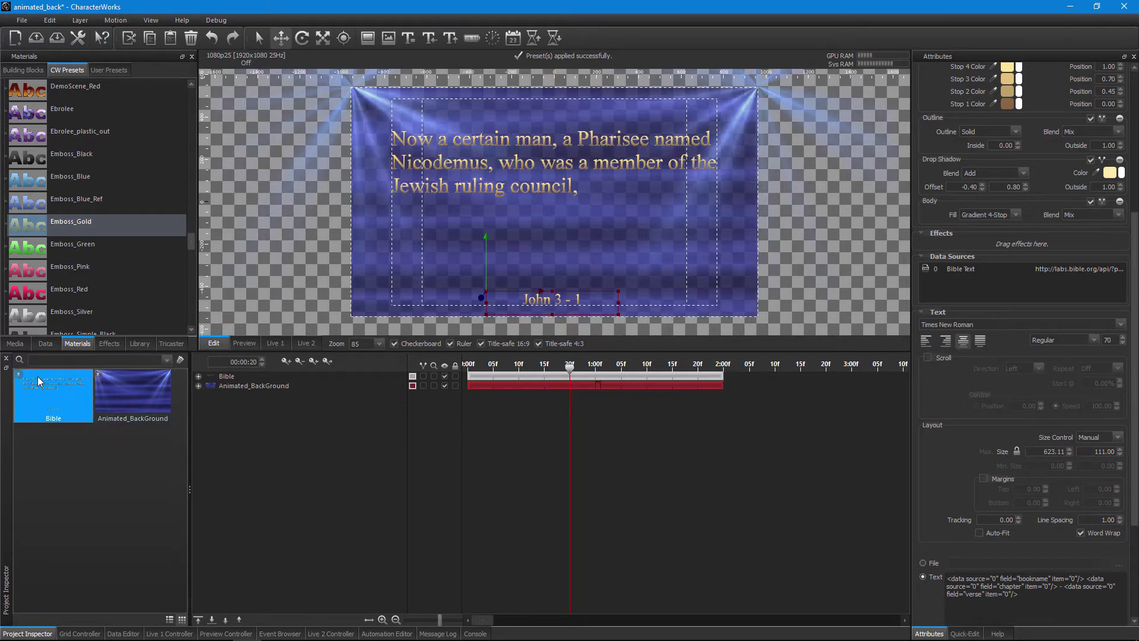
drag(571, 366, 581, 369)
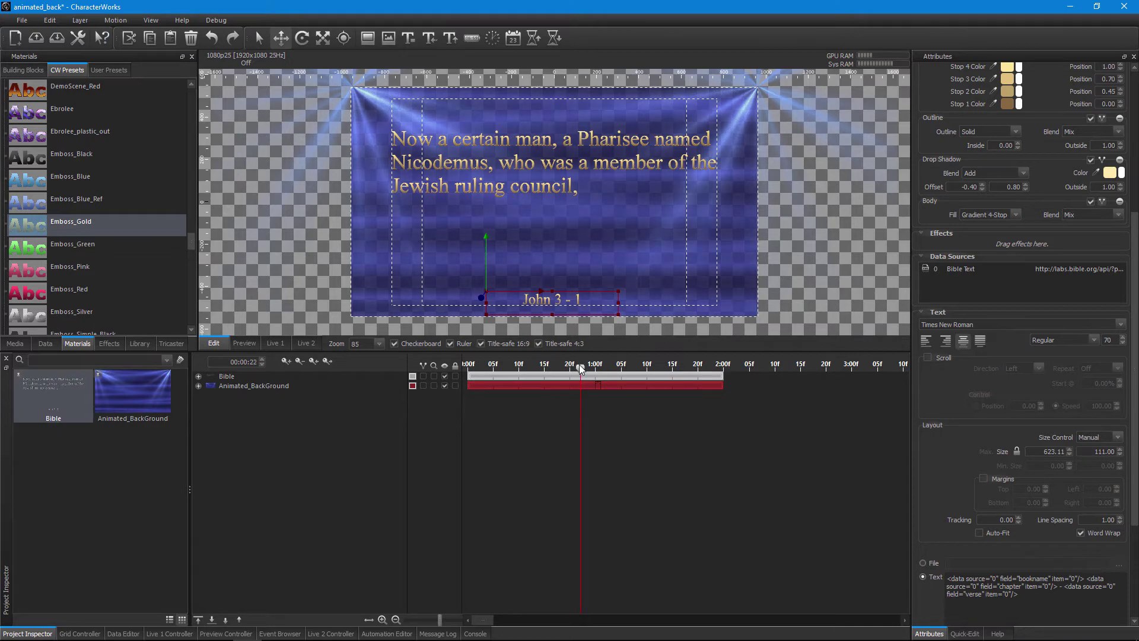
Add the Scale-In transform building block to the verse text layer's materials.
click(198, 376)
click(226, 395)
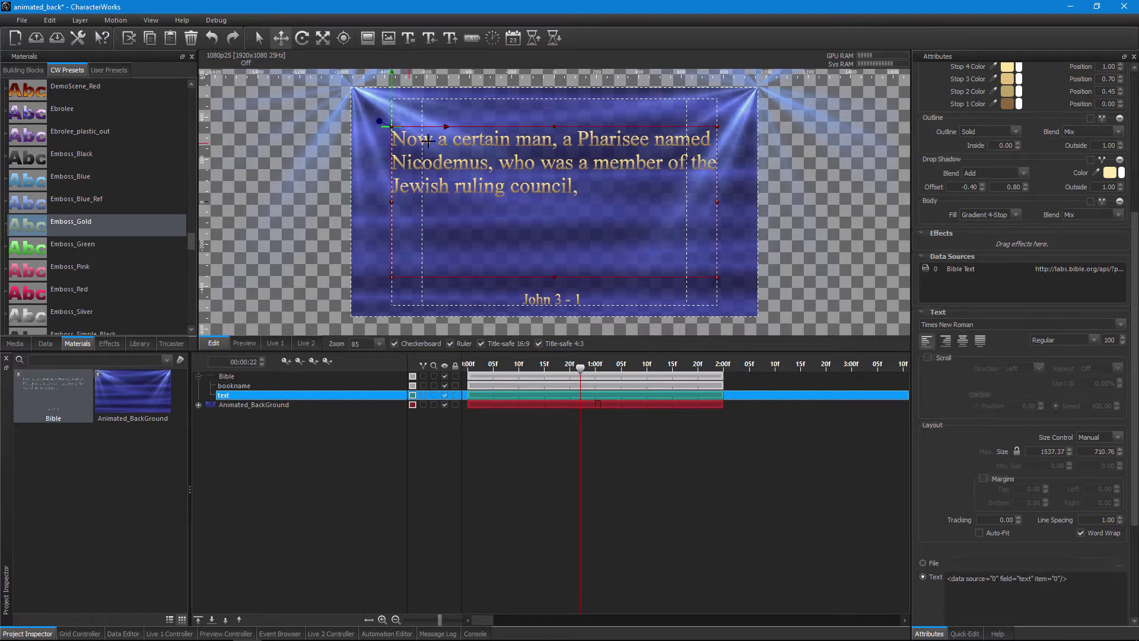
click(25, 70)
drag(34, 119, 980, 234)
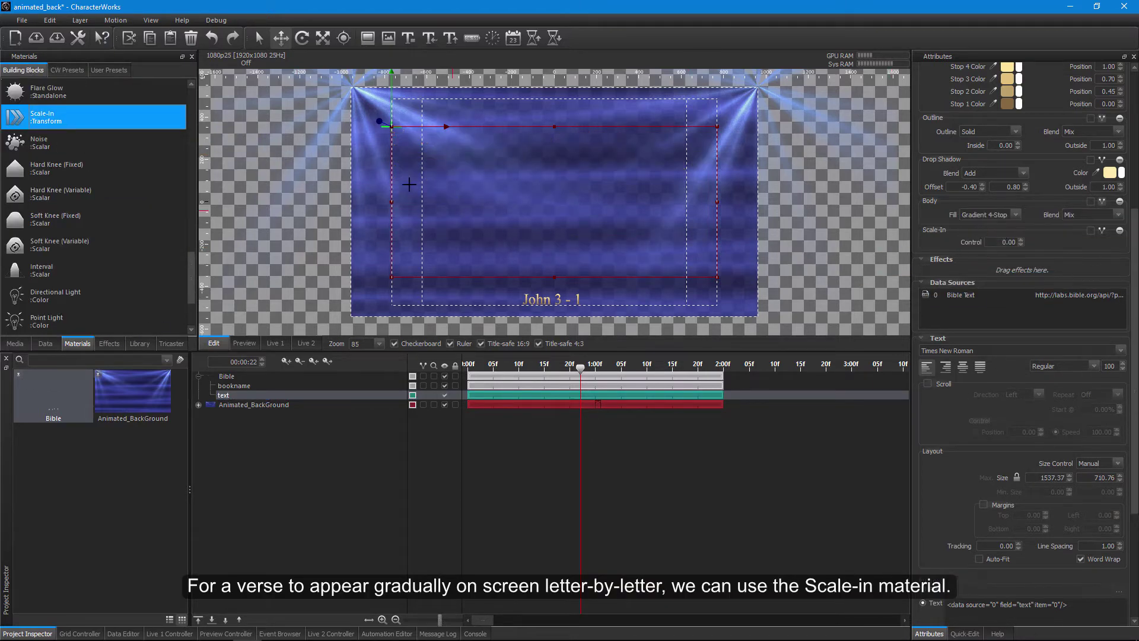
Turn on key setting and set the verse layer's Scale-In control to 200 at 00:01:00.
drag(580, 367, 595, 369)
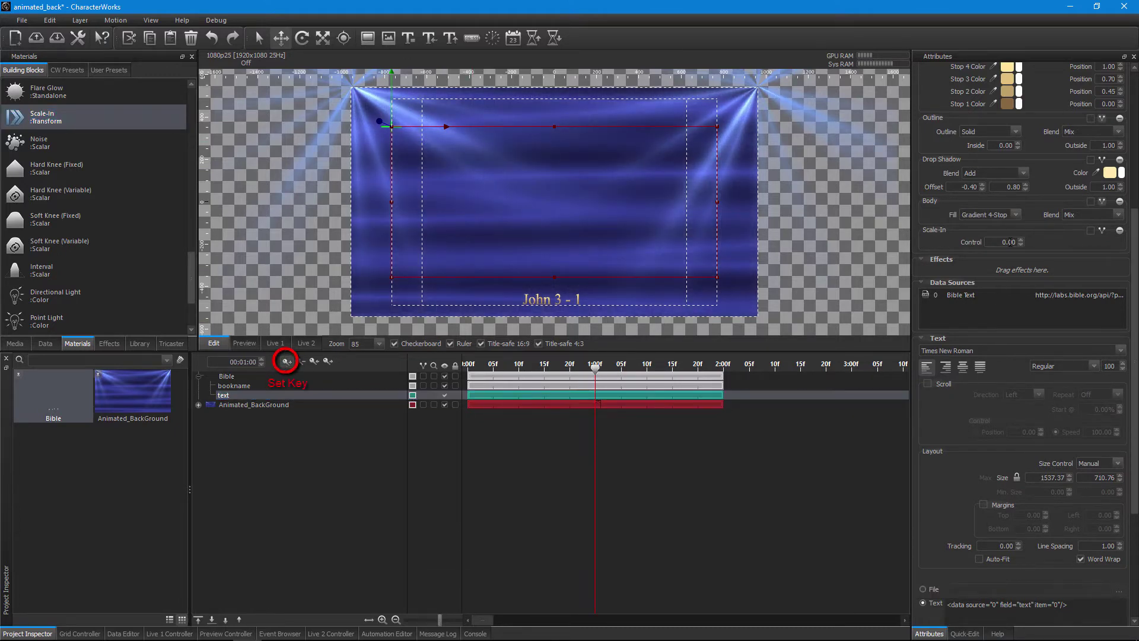
scroll(1009, 241, up, 20)
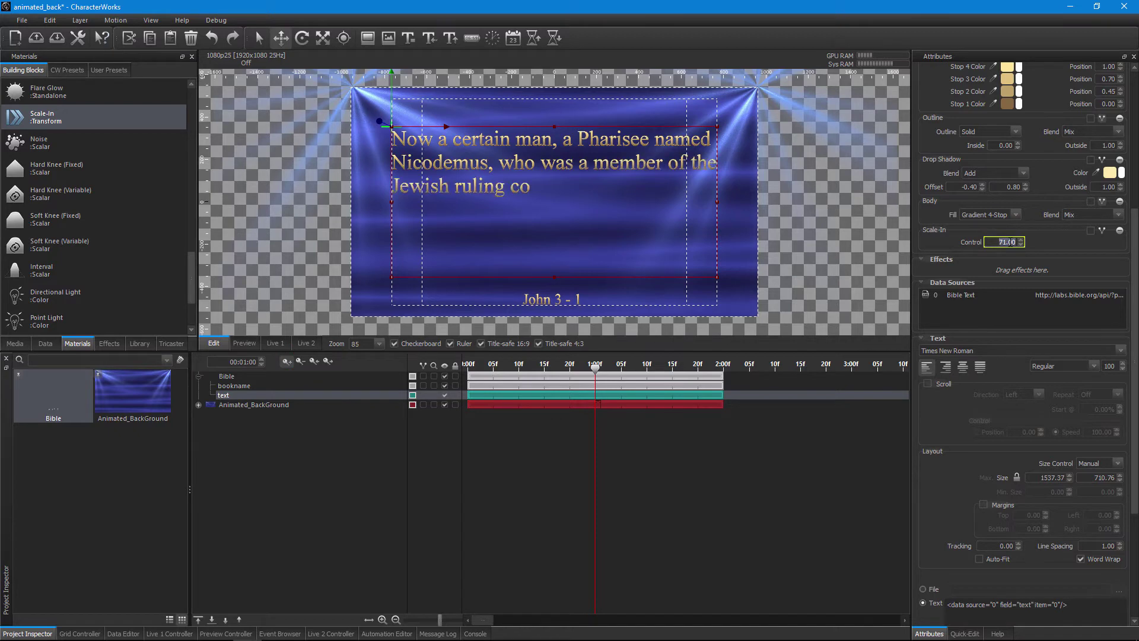
scroll(1009, 242, up, 20)
click(596, 395)
Set the verse layer's Scale-In control to 0 at 00:00:00, and scrub through the reveal to check it.
key(Home)
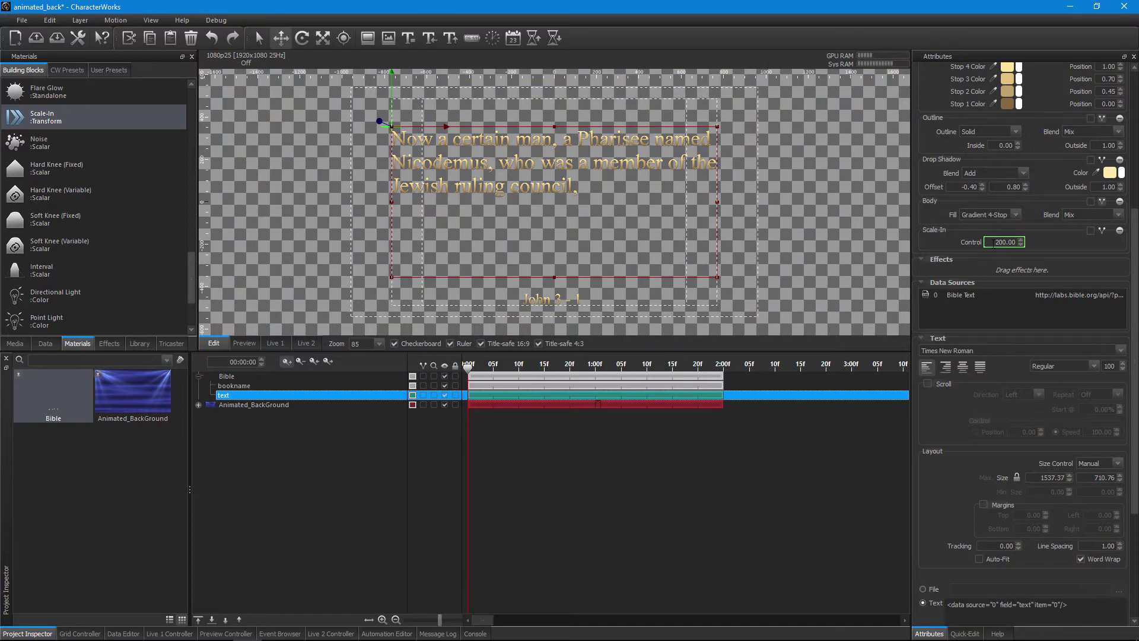
click(994, 243)
text(0)
key(Return)
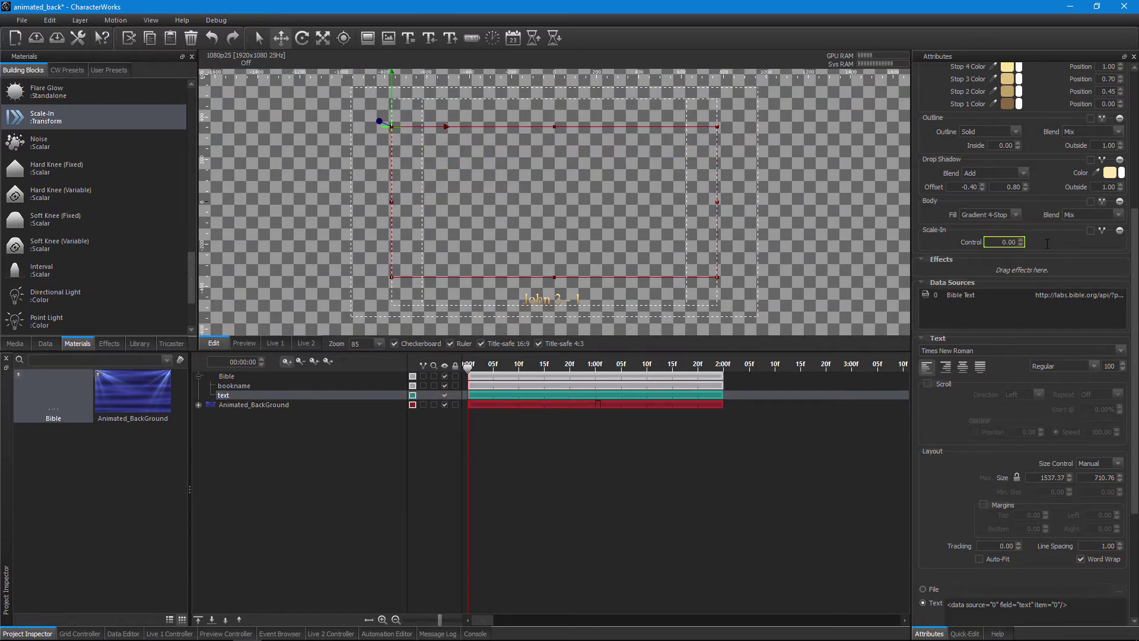
drag(474, 366, 591, 410)
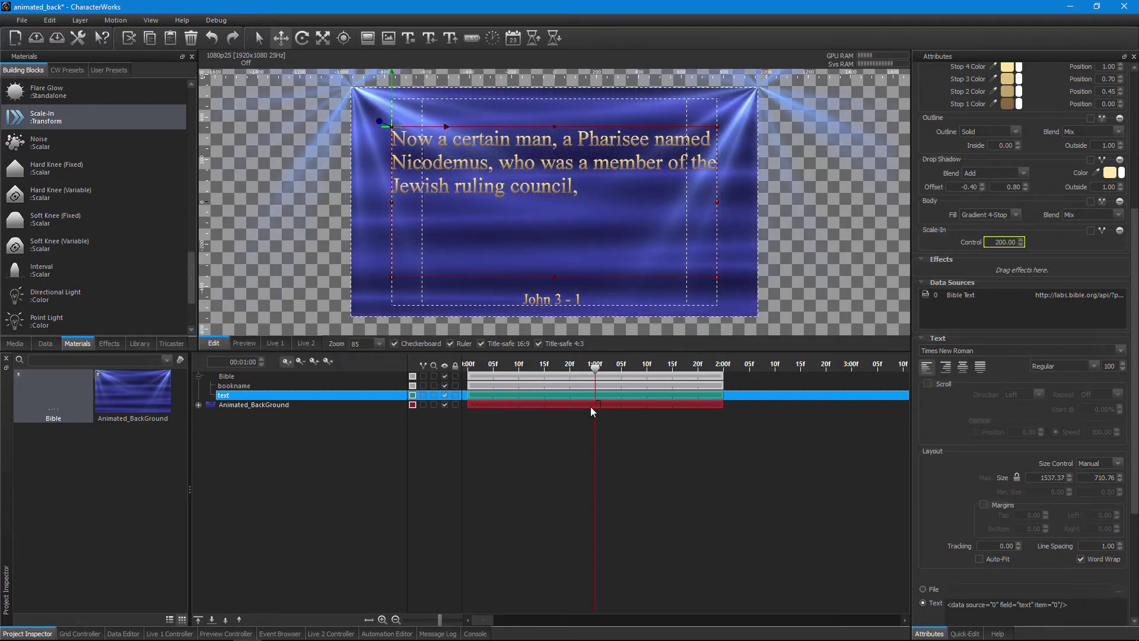
Apply the Fade_in_and_out effect preset to the verse text layer.
drag(592, 368, 566, 386)
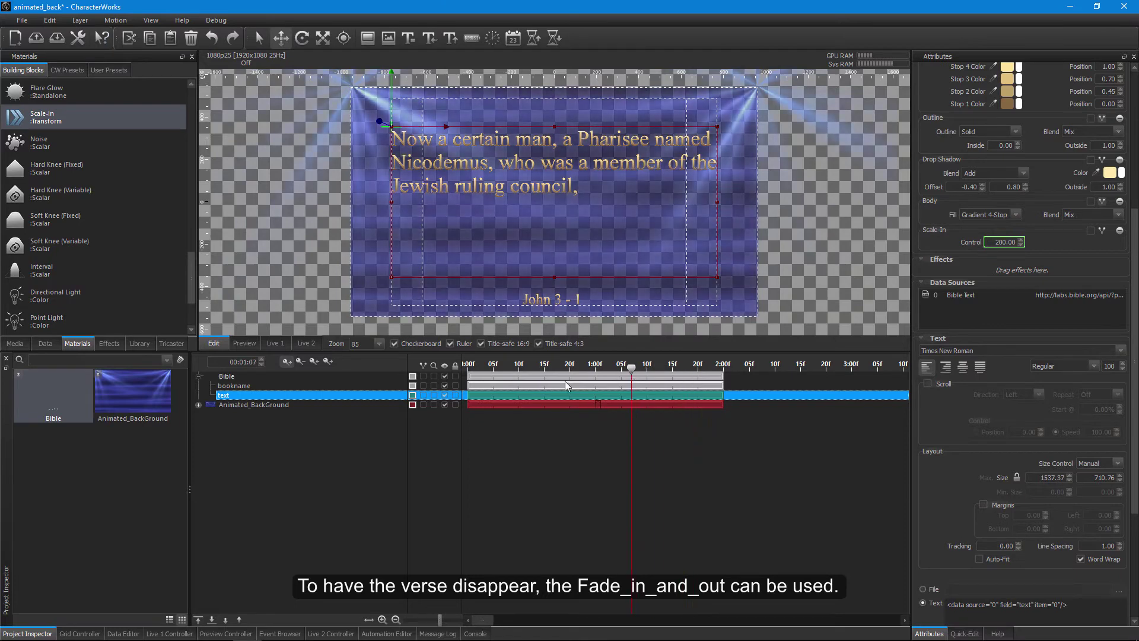
click(121, 344)
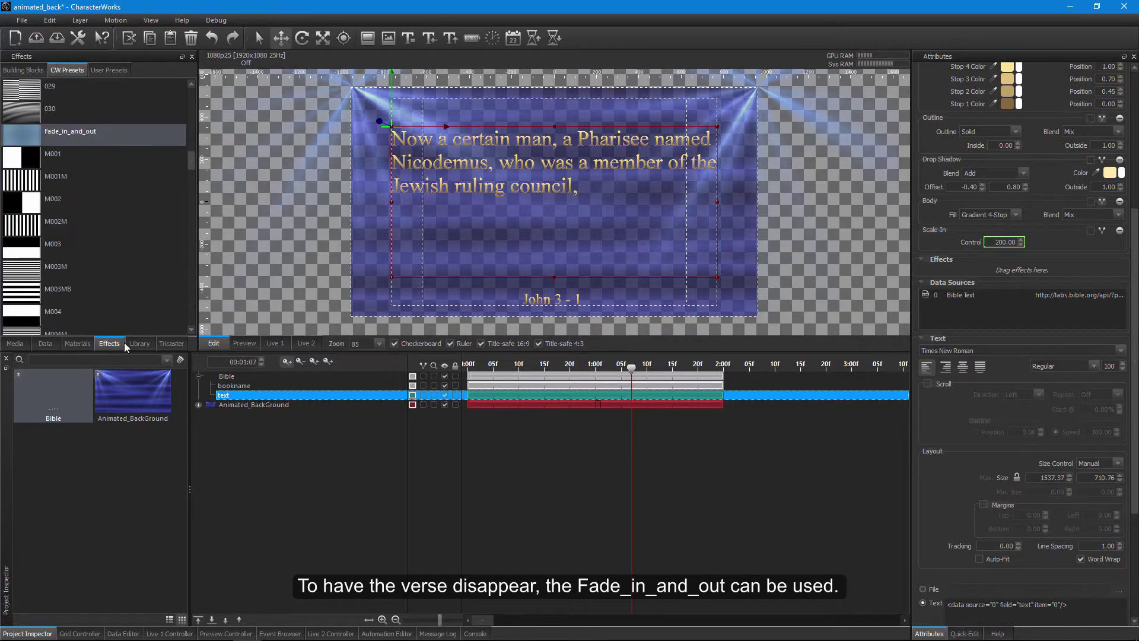
drag(58, 138, 1008, 269)
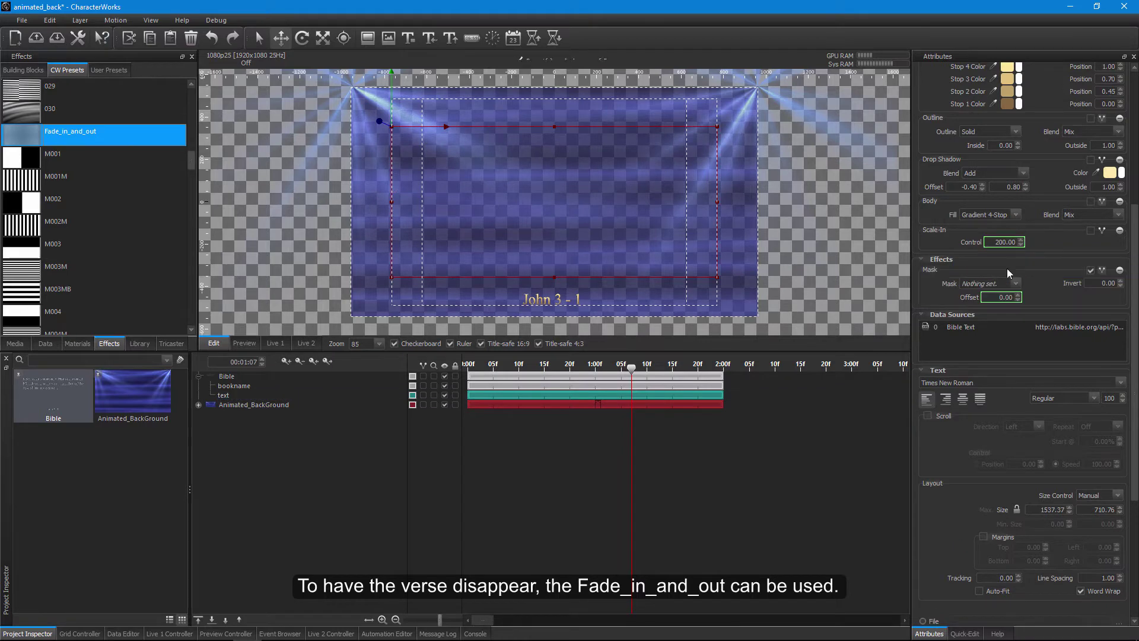
Delete the verse layer's two In Point mask offset keyframes, and move its first Out Point keyframe to 00:01:01.
right_click(990, 296)
click(1032, 401)
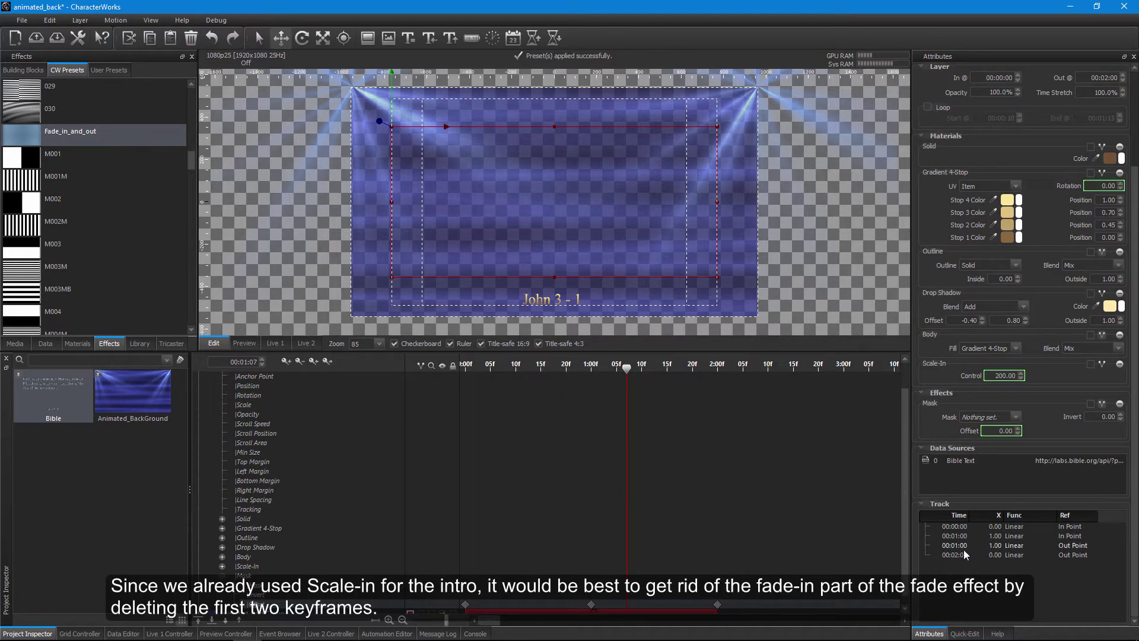
click(954, 535)
shift+click(958, 526)
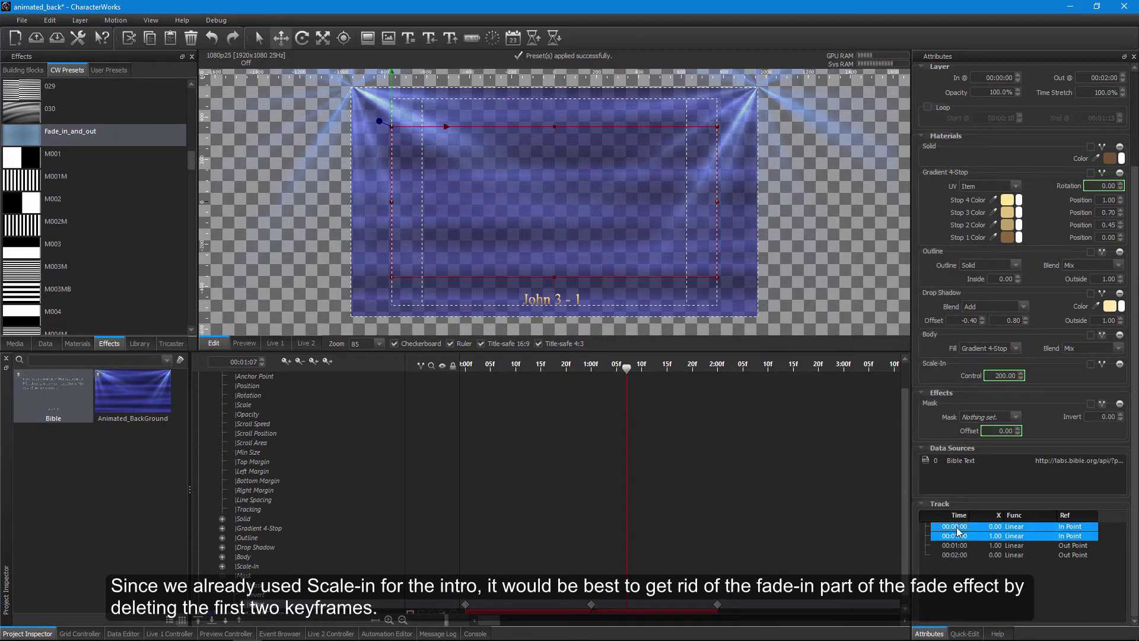
key(Delete)
drag(591, 604, 596, 604)
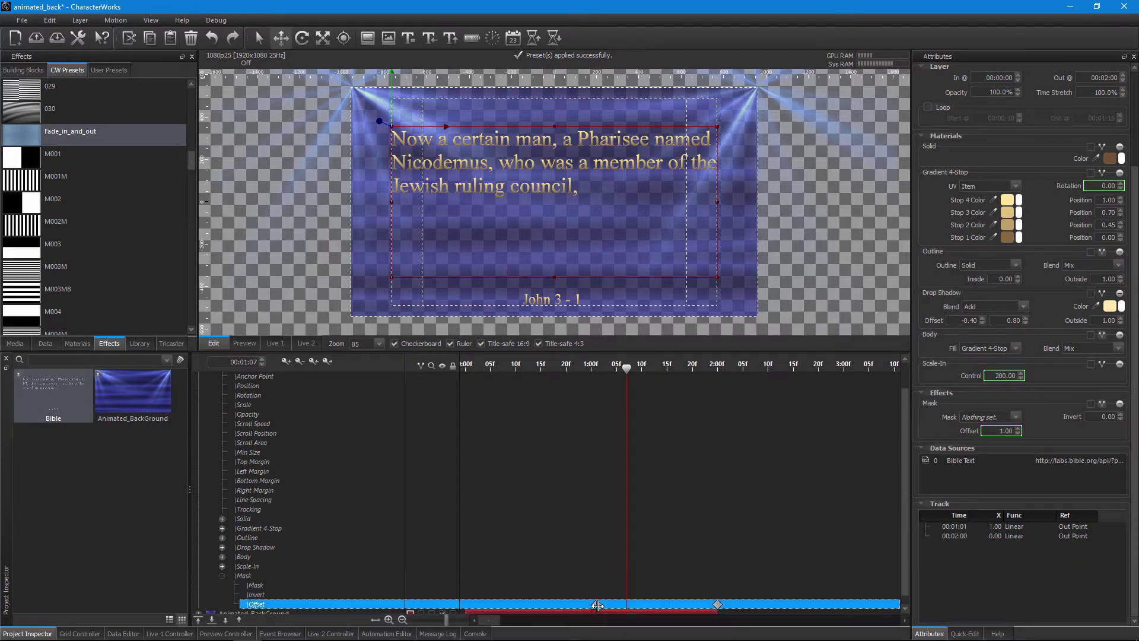
drag(629, 372, 703, 402)
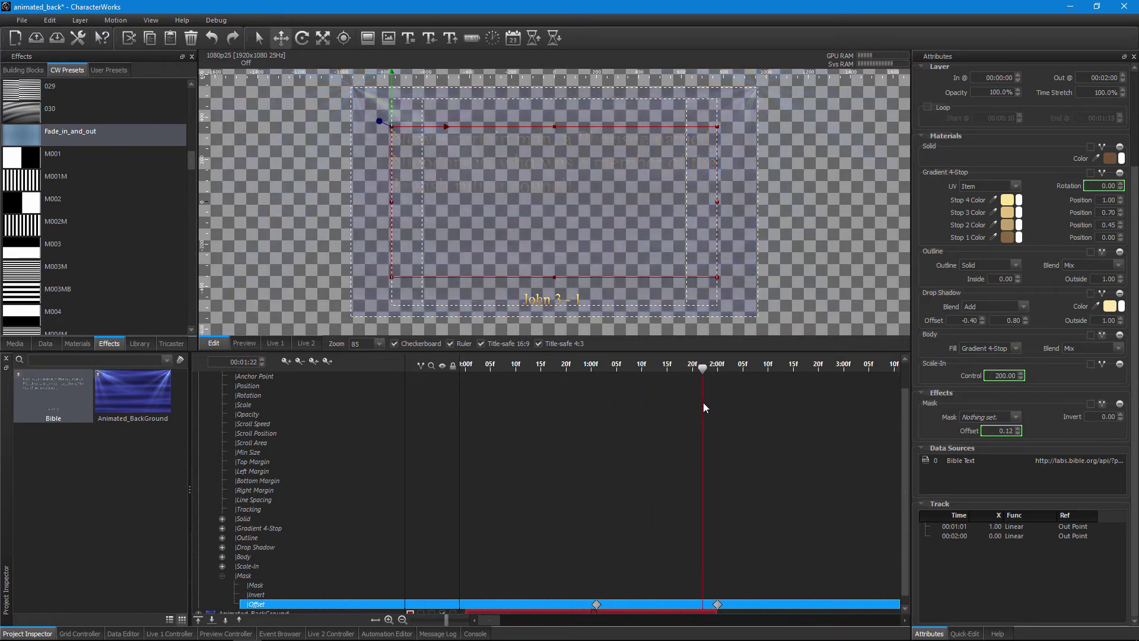
Apply the Fade_in_and_out effect preset to the bookname layer, and scrub back to 00:01:00.
click(525, 295)
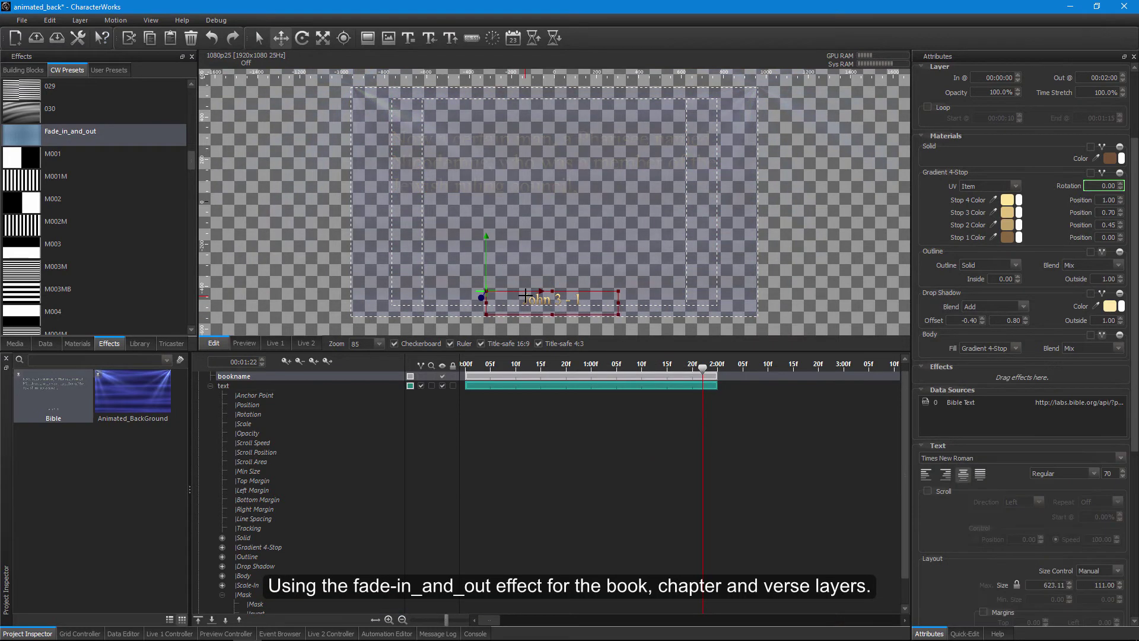
drag(32, 141, 946, 380)
drag(703, 369, 588, 389)
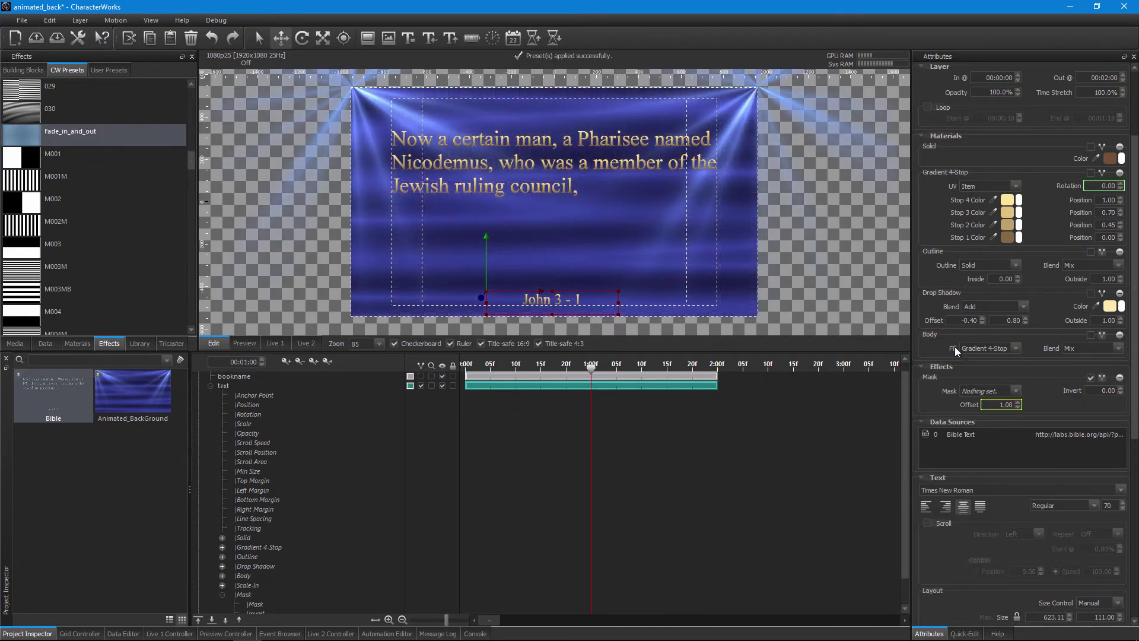
Turn on looping for the Bible motion, with a single-frame loop from 00:01:00 to 00:01:01.
click(515, 375)
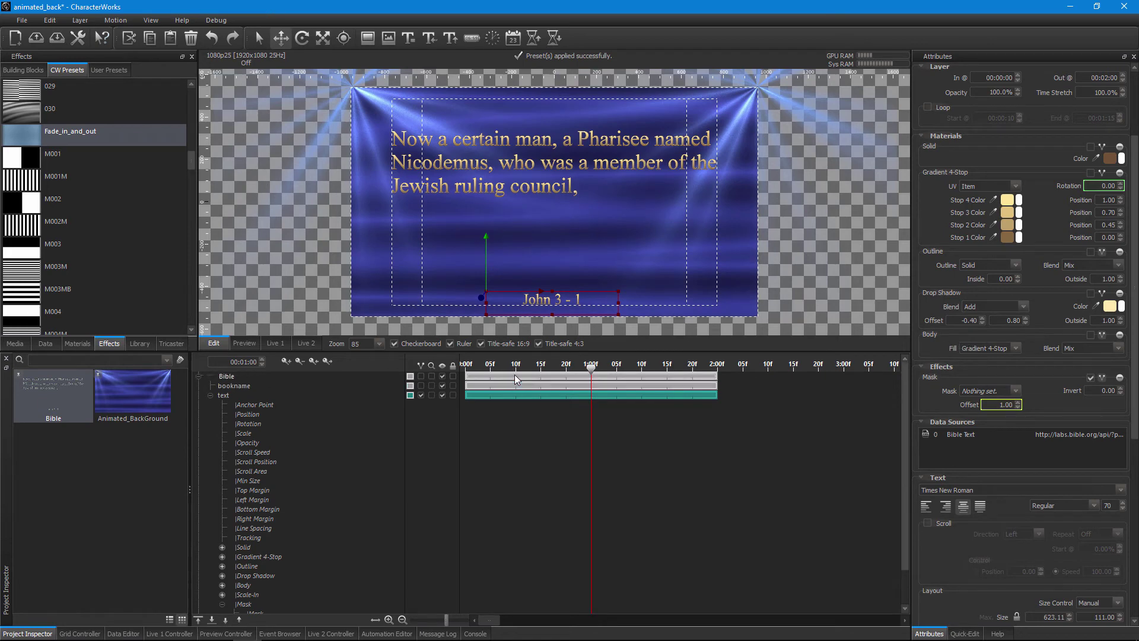
click(929, 228)
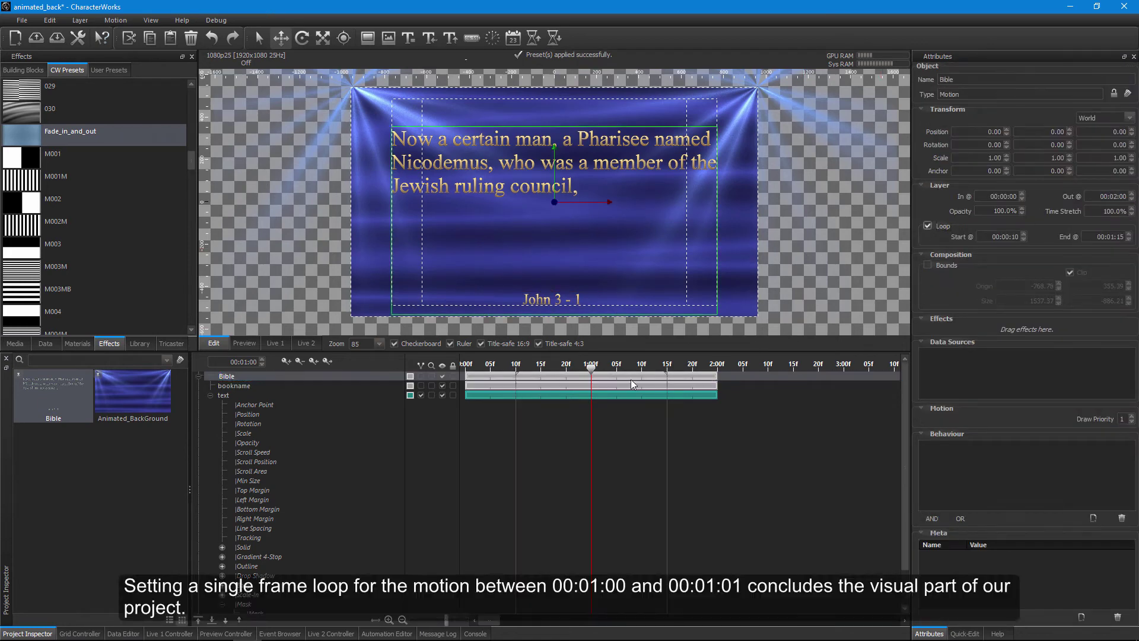
click(590, 376)
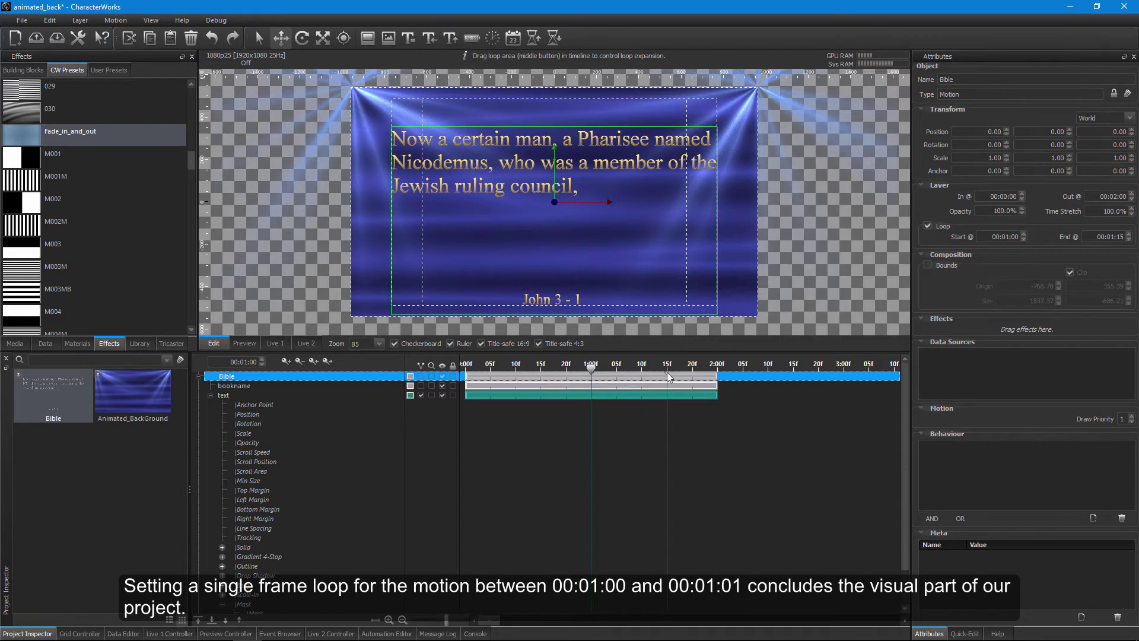
drag(666, 380, 595, 383)
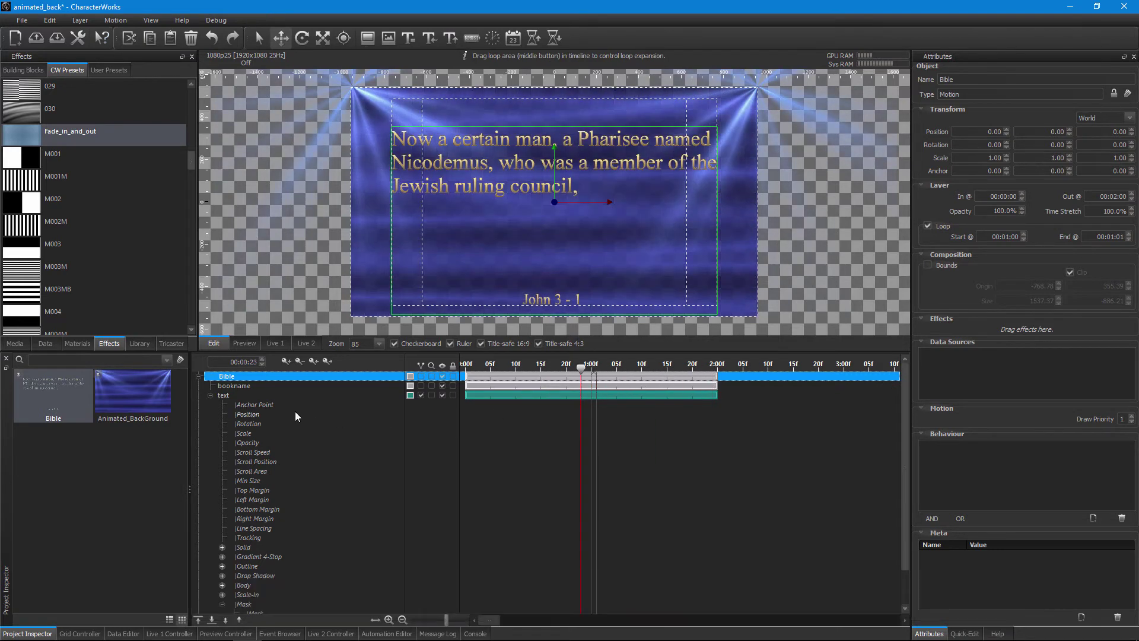
Add a NextItemAllSources behaviour to the verse text layer, triggered by the text layer's LayerOut event.
click(209, 395)
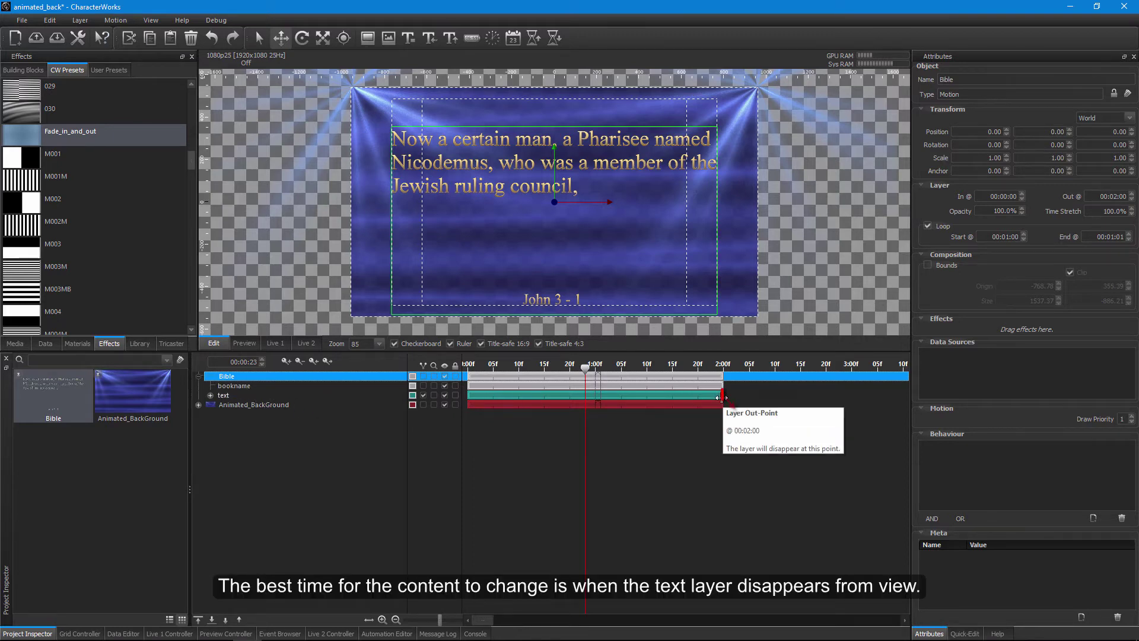
click(531, 397)
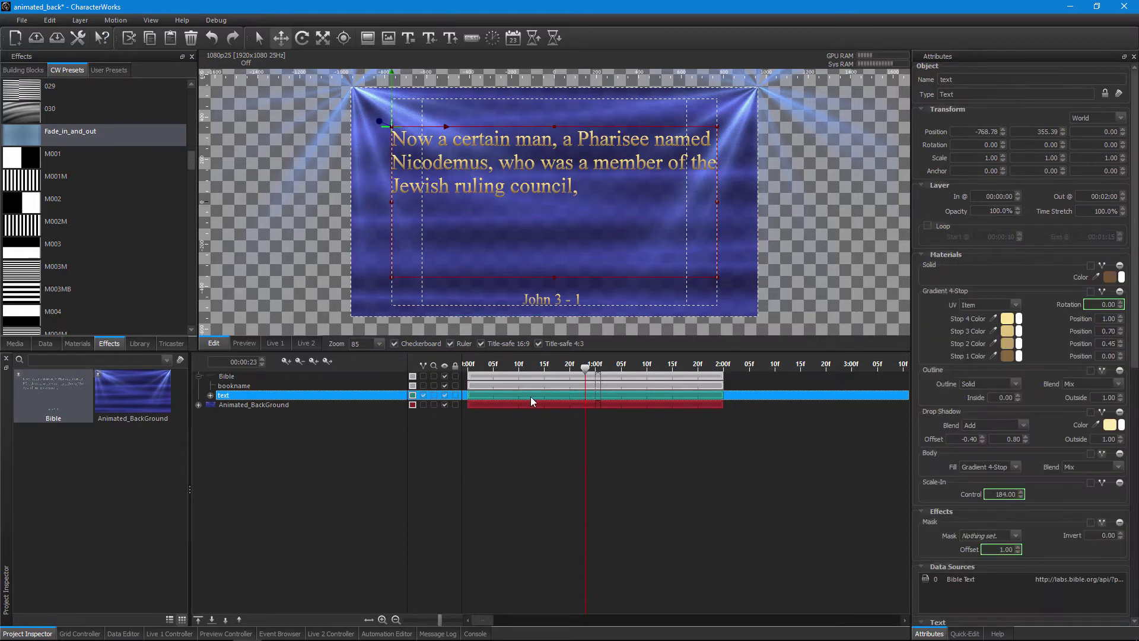
scroll(1047, 547, down, 10)
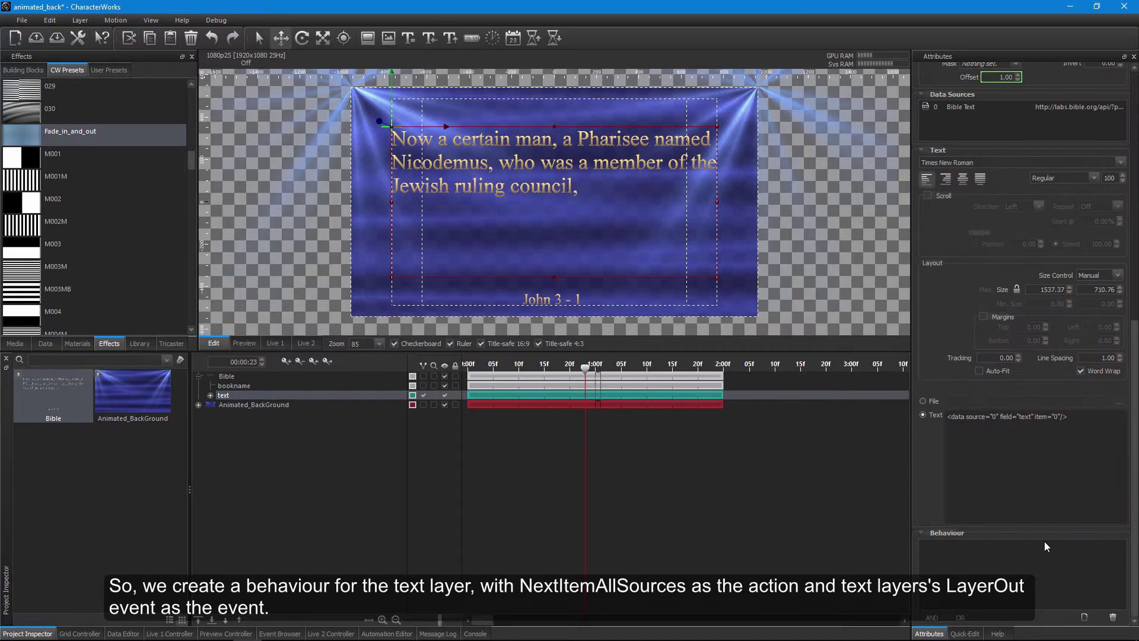
click(1085, 616)
click(1082, 545)
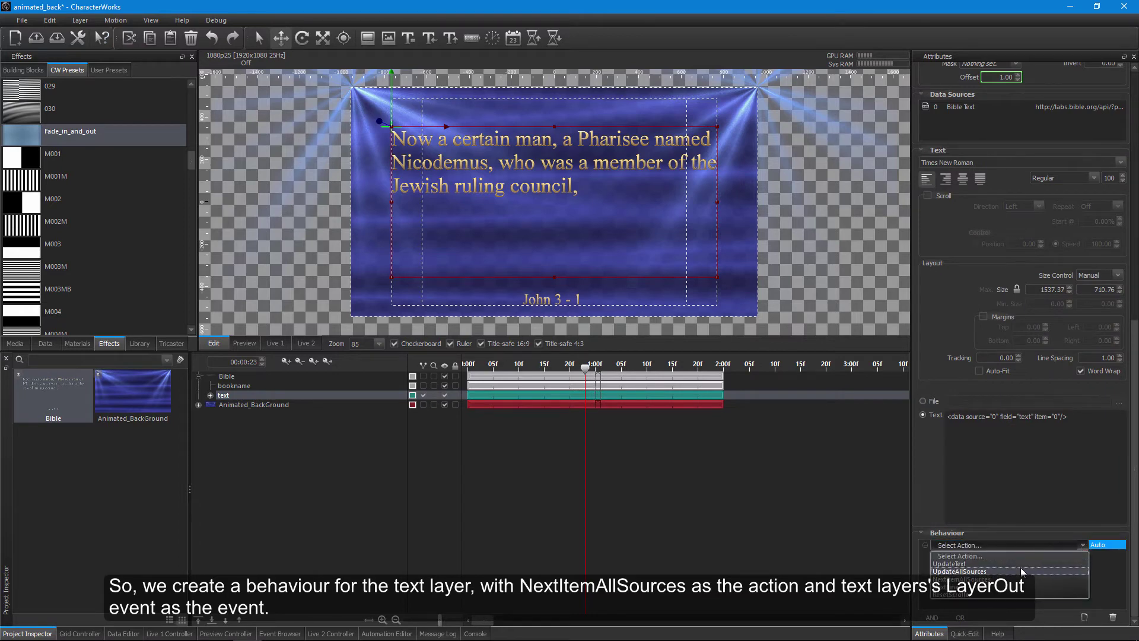
click(985, 579)
click(966, 555)
right_click(966, 555)
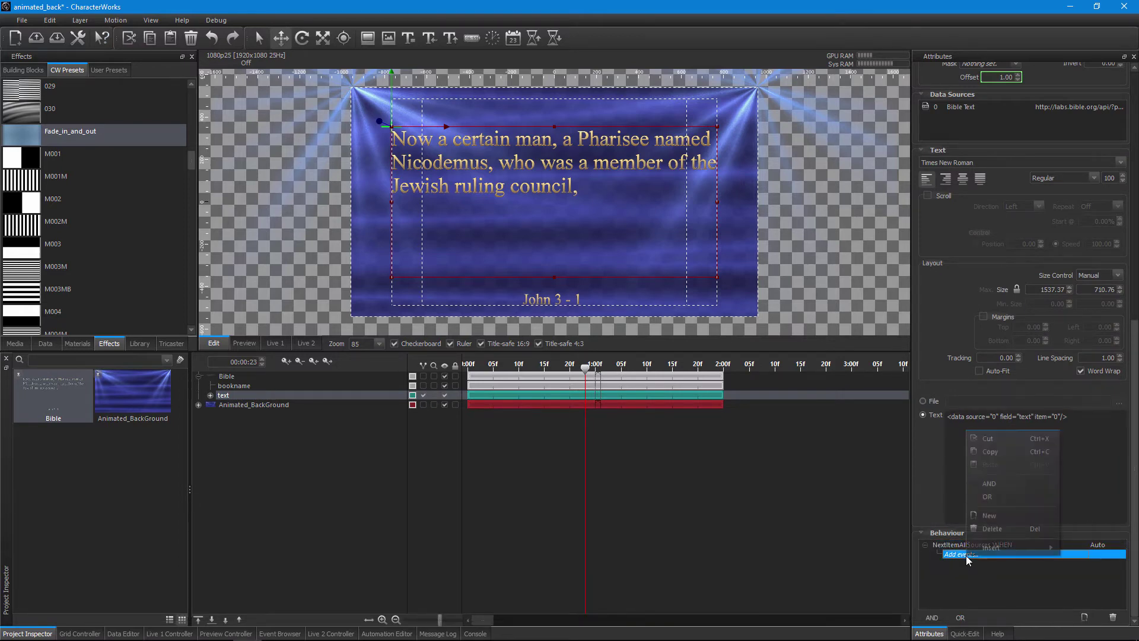
mouse_move(995, 553)
mouse_move(923, 562)
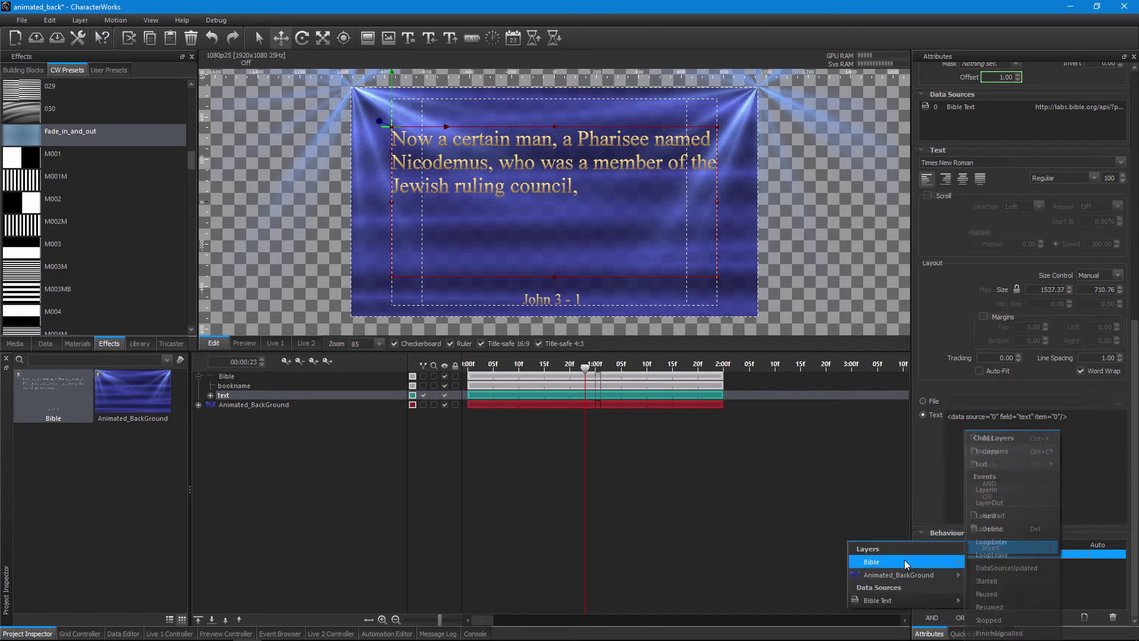
mouse_move(989, 464)
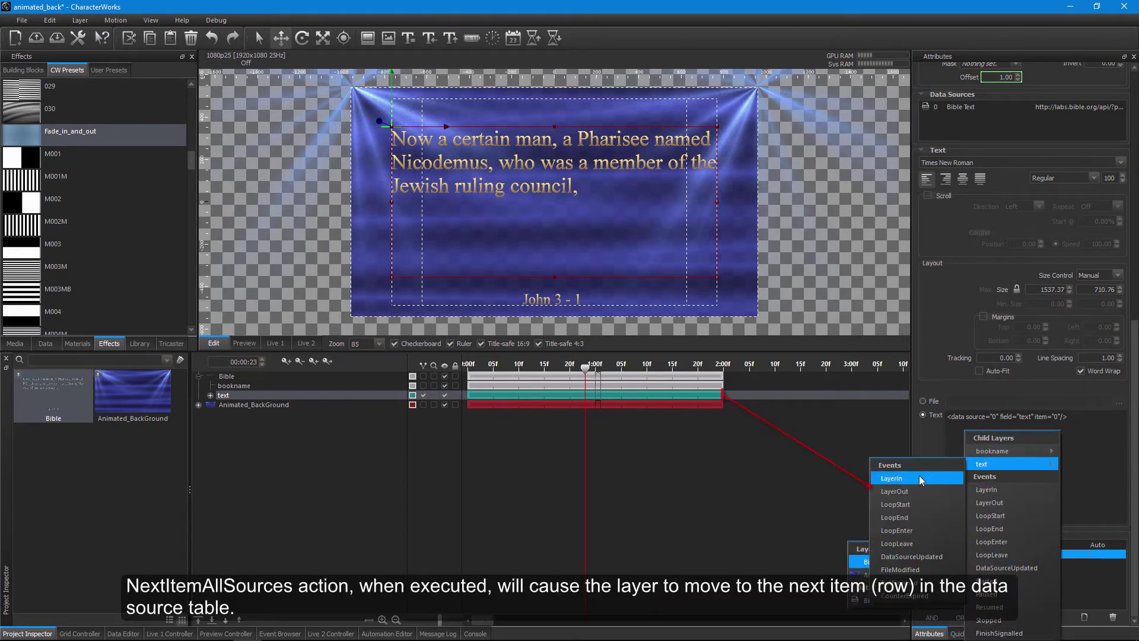
click(895, 493)
Copy the verse text layer's NextItemAllSources behaviour to the bookname layer.
double_click(942, 545)
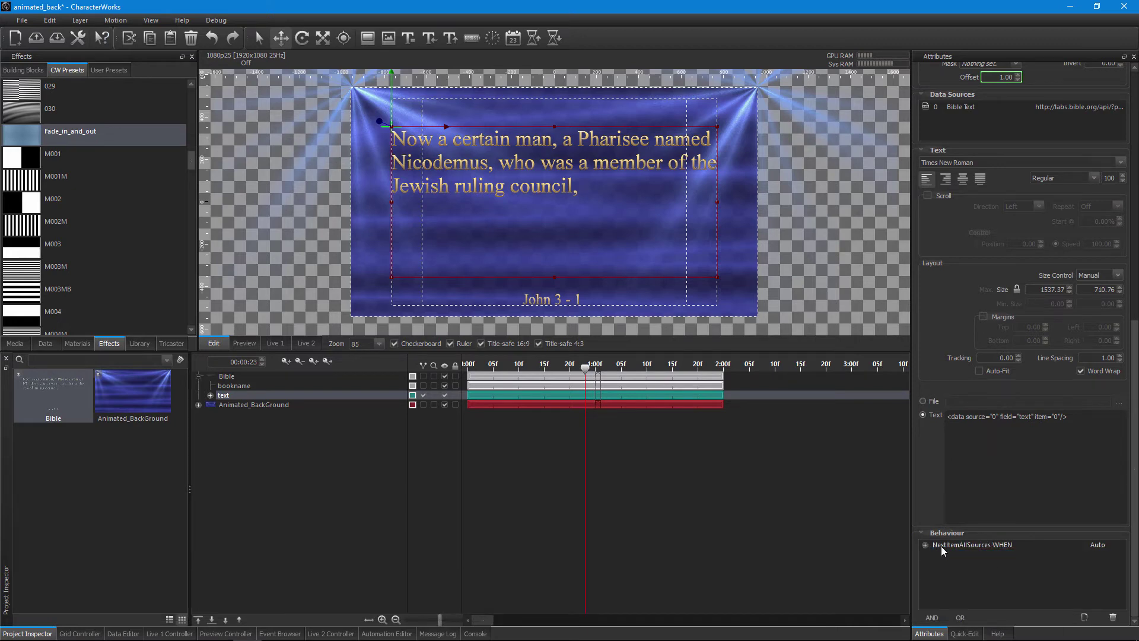
right_click(941, 545)
click(968, 442)
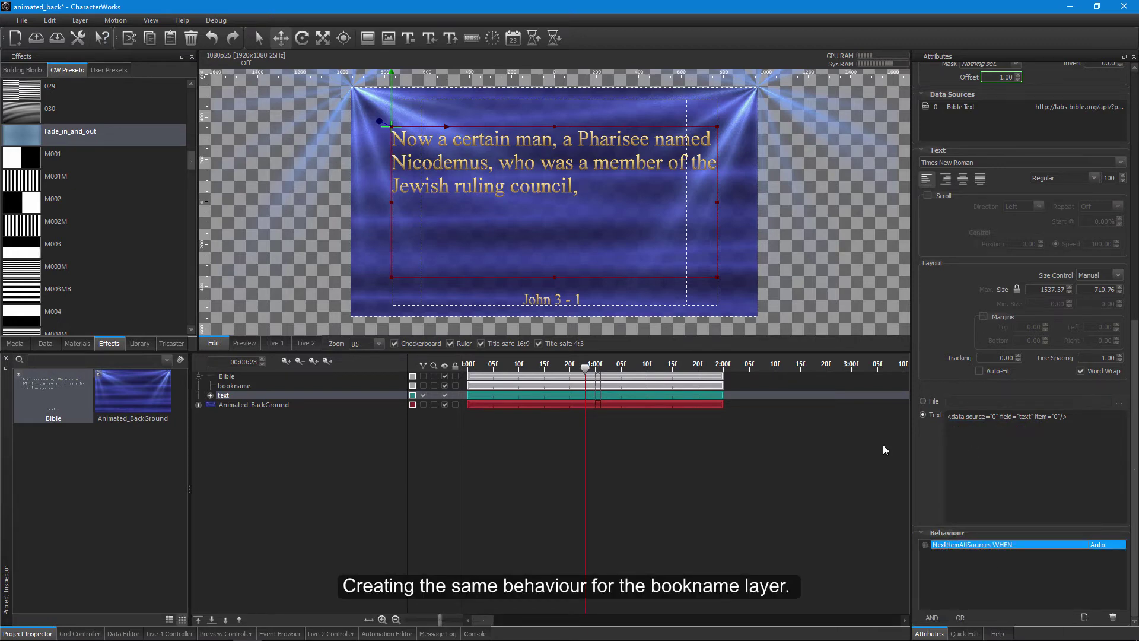
click(521, 387)
right_click(930, 546)
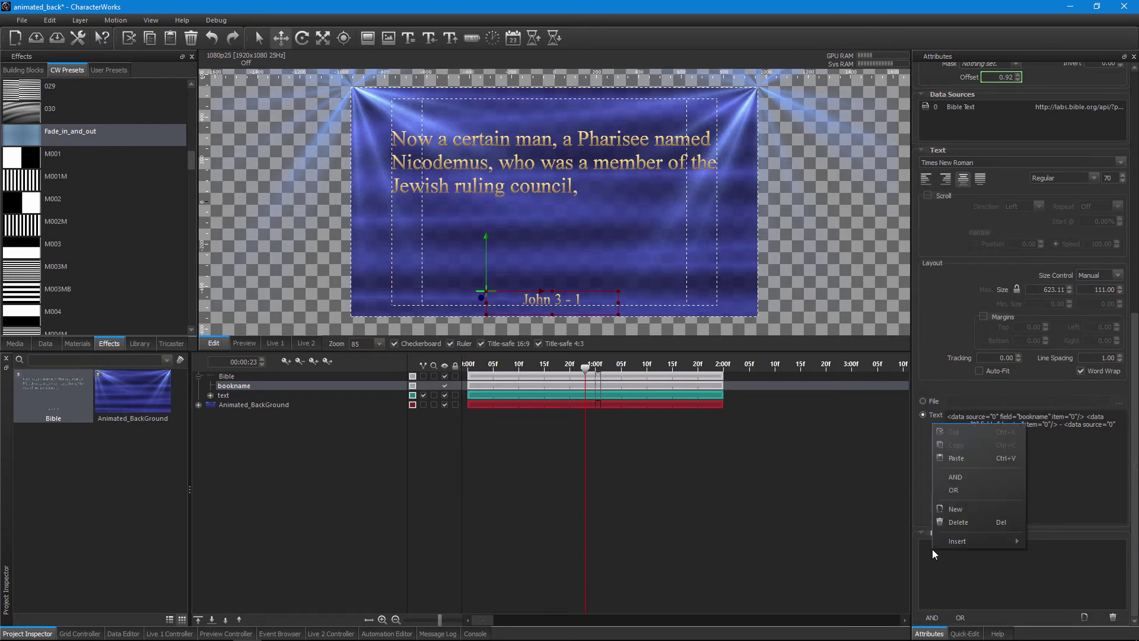
click(949, 457)
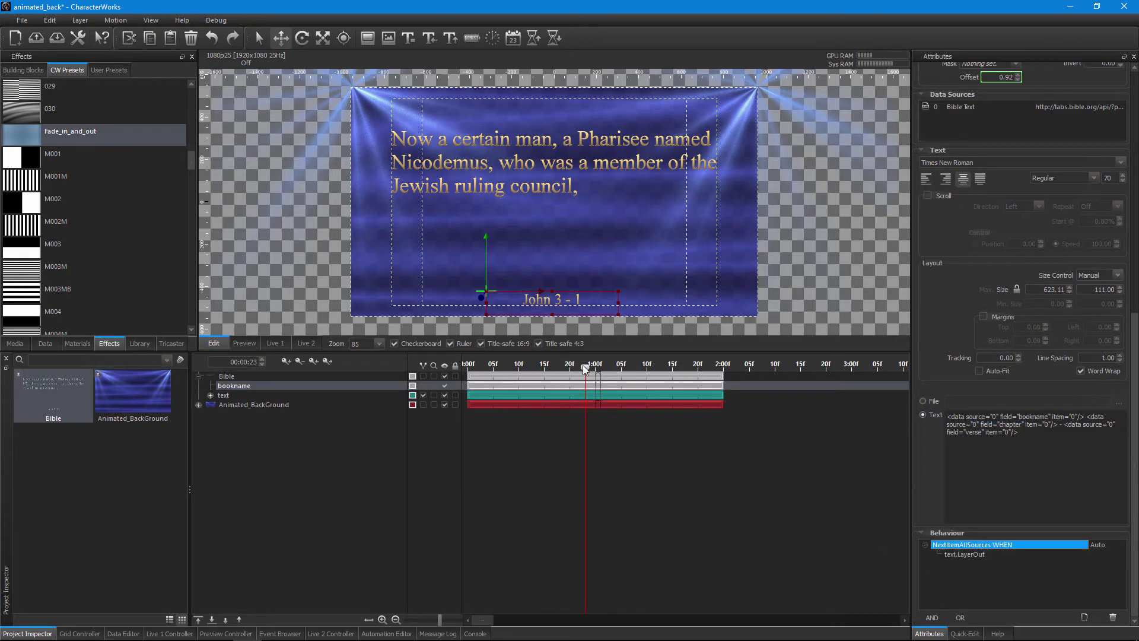
click(655, 371)
drag(653, 378, 610, 372)
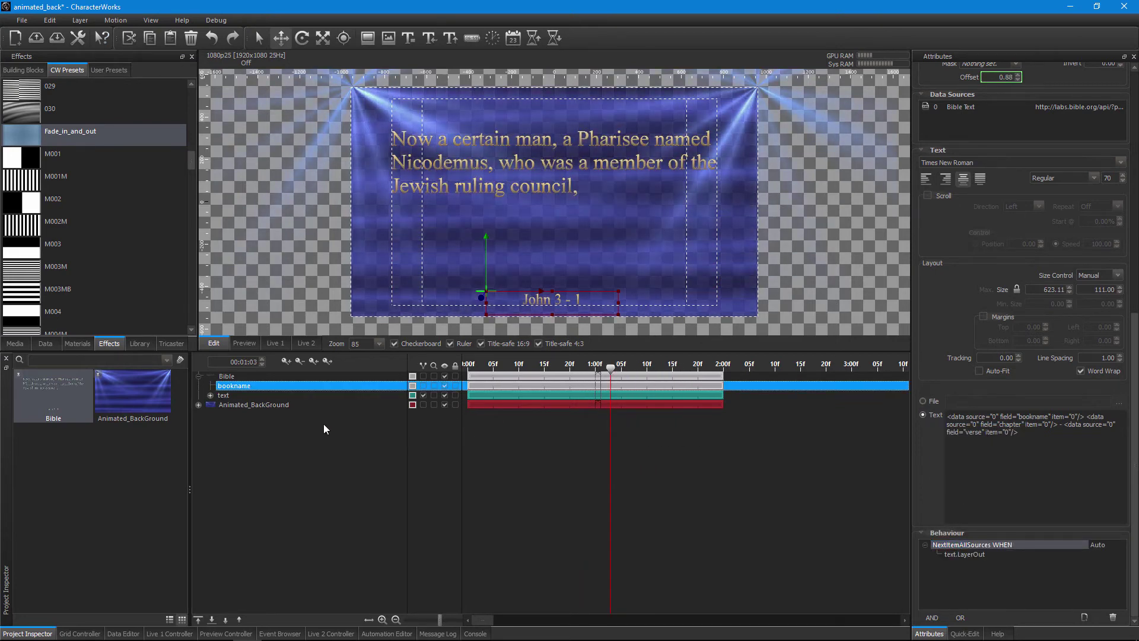
Add a Play behaviour to the Bible motion, triggered by Animated_BackGround's LoopEnter event.
click(282, 406)
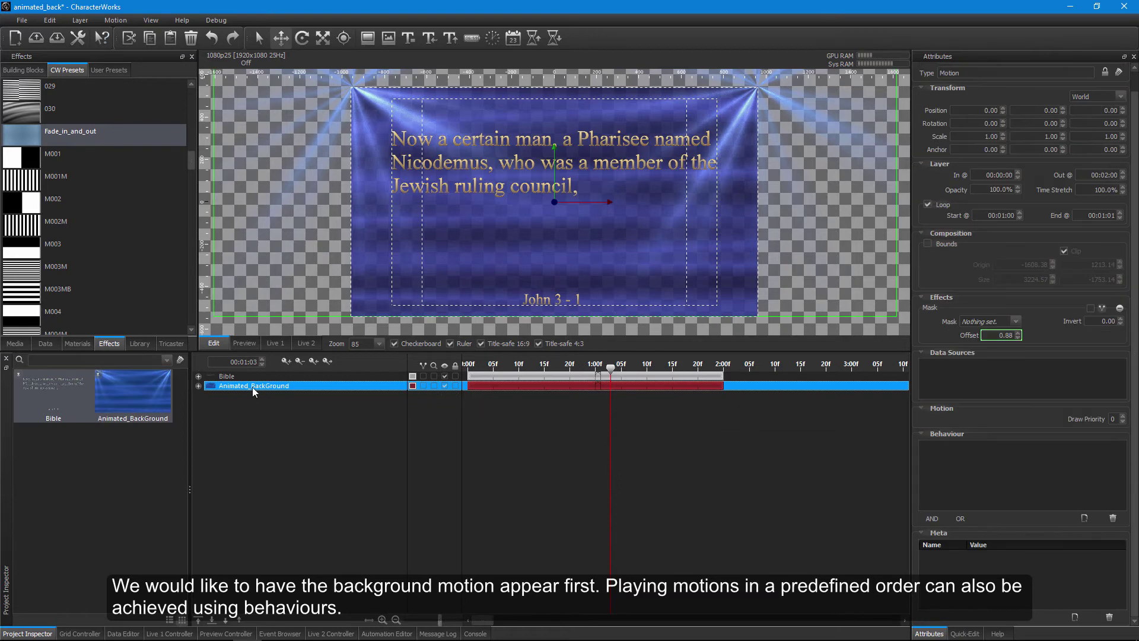
click(229, 376)
click(232, 386)
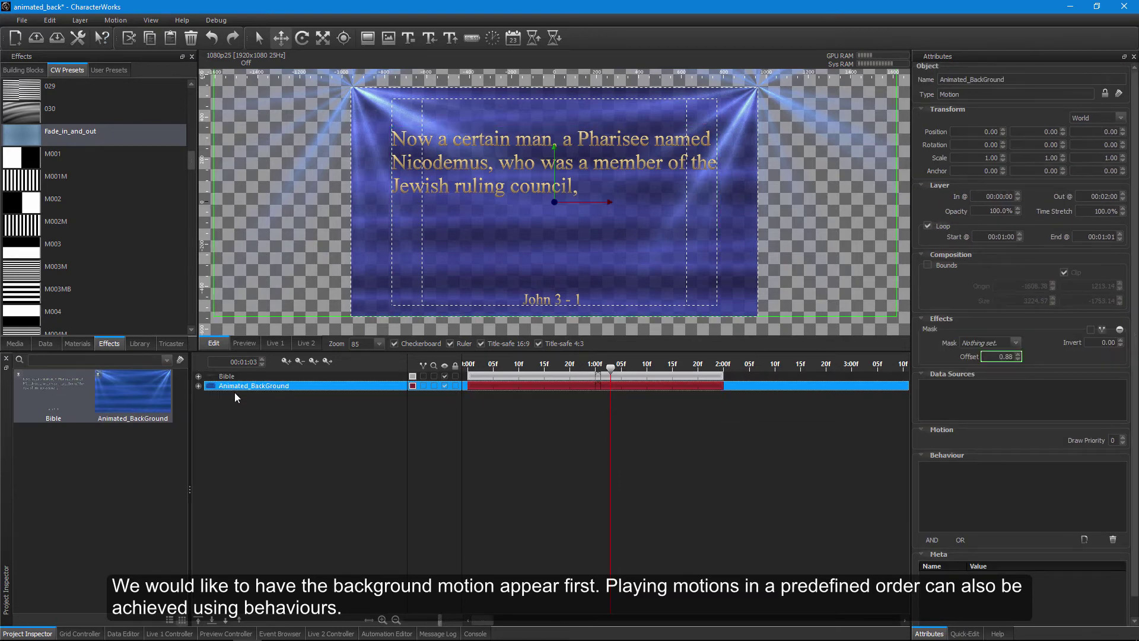
click(231, 378)
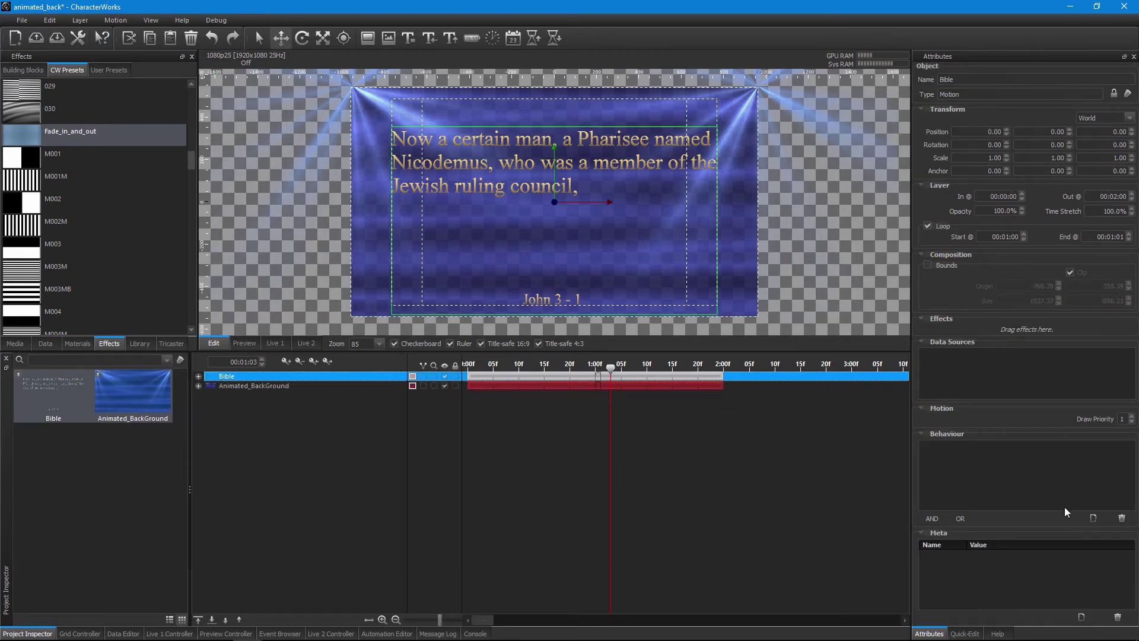
click(1093, 518)
click(1008, 446)
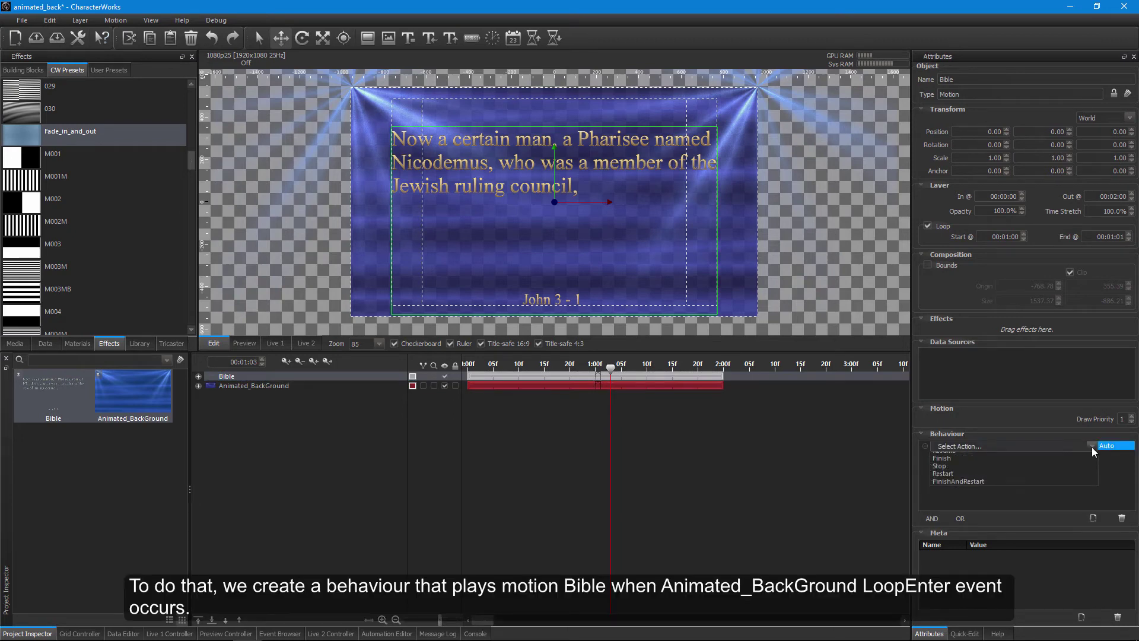
click(976, 458)
right_click(976, 457)
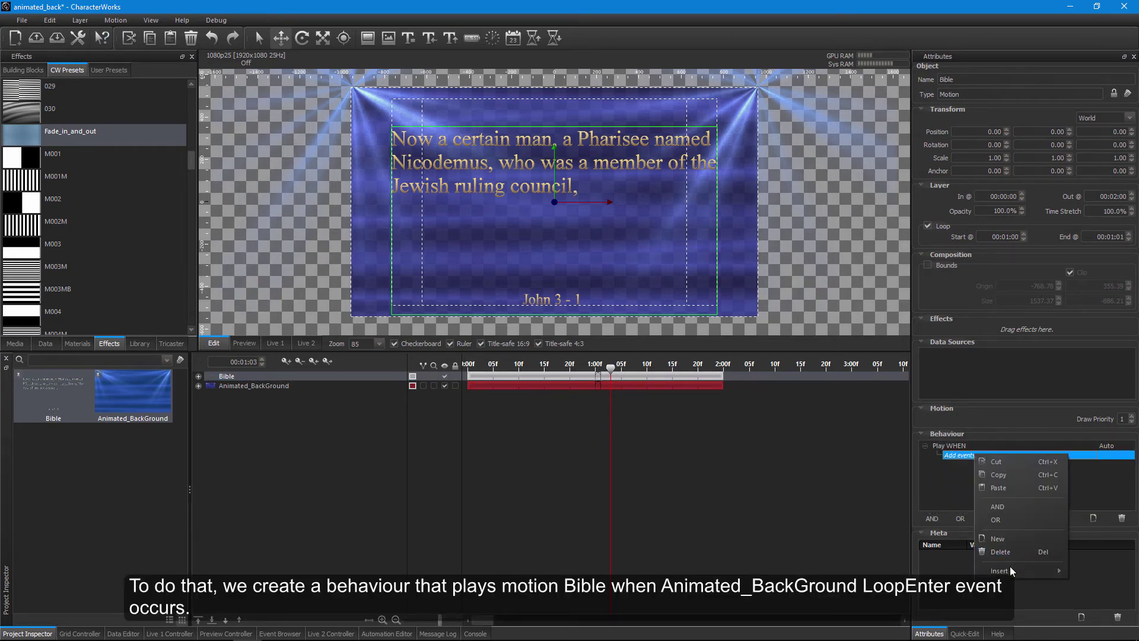
mouse_move(1012, 577)
mouse_move(914, 603)
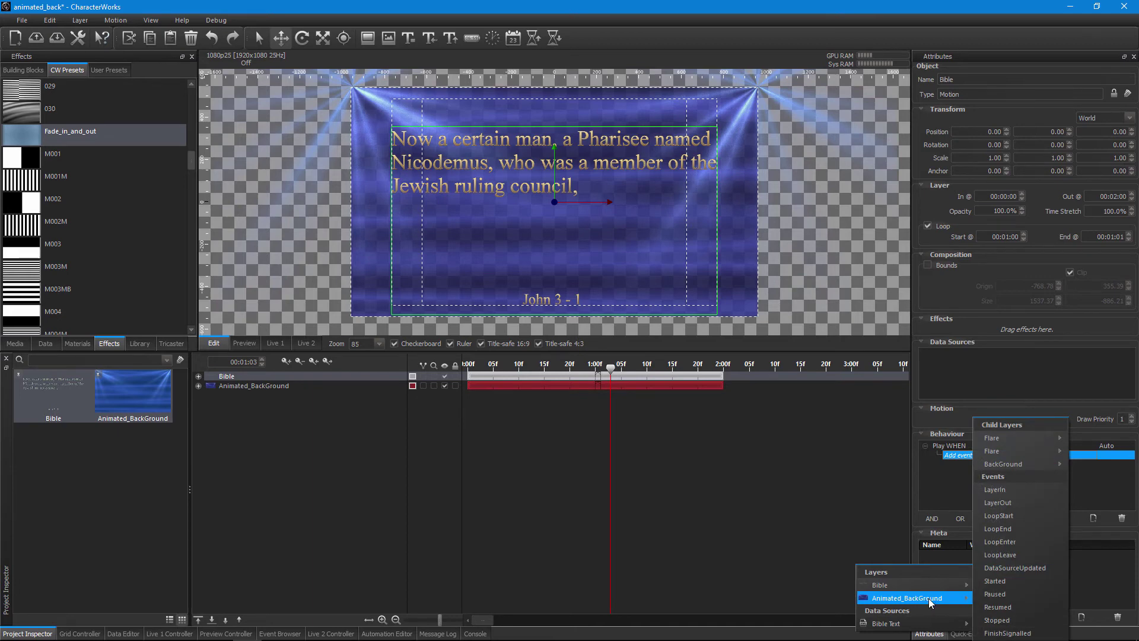
click(999, 542)
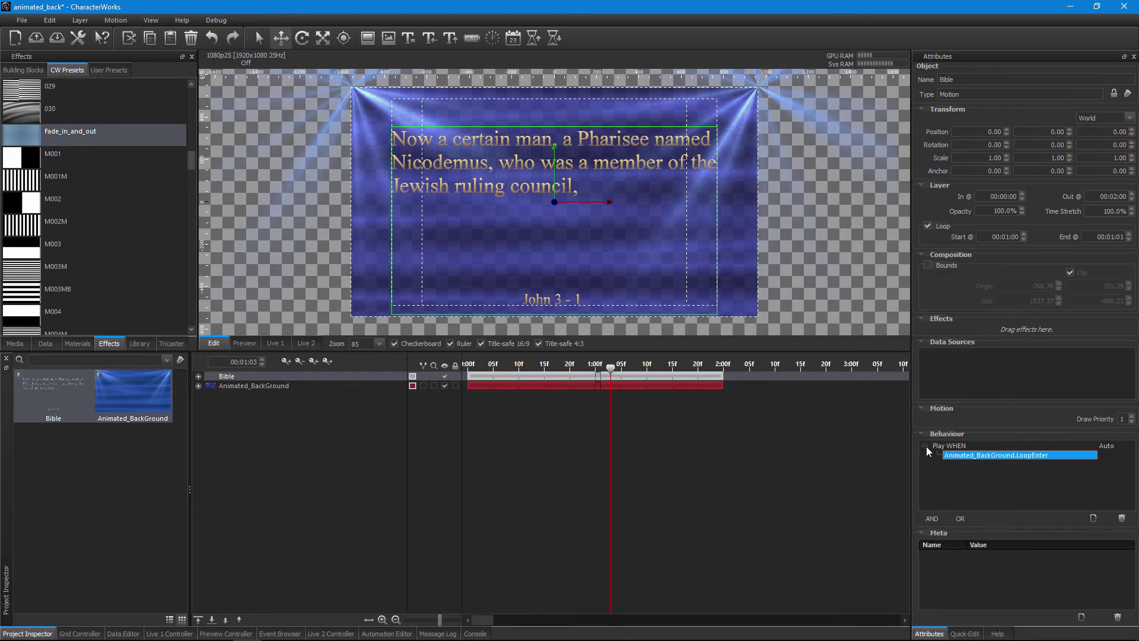
Add a Finish behaviour to the Bible motion, triggered by Animated_BackGround's FinishSignalled event.
click(1093, 518)
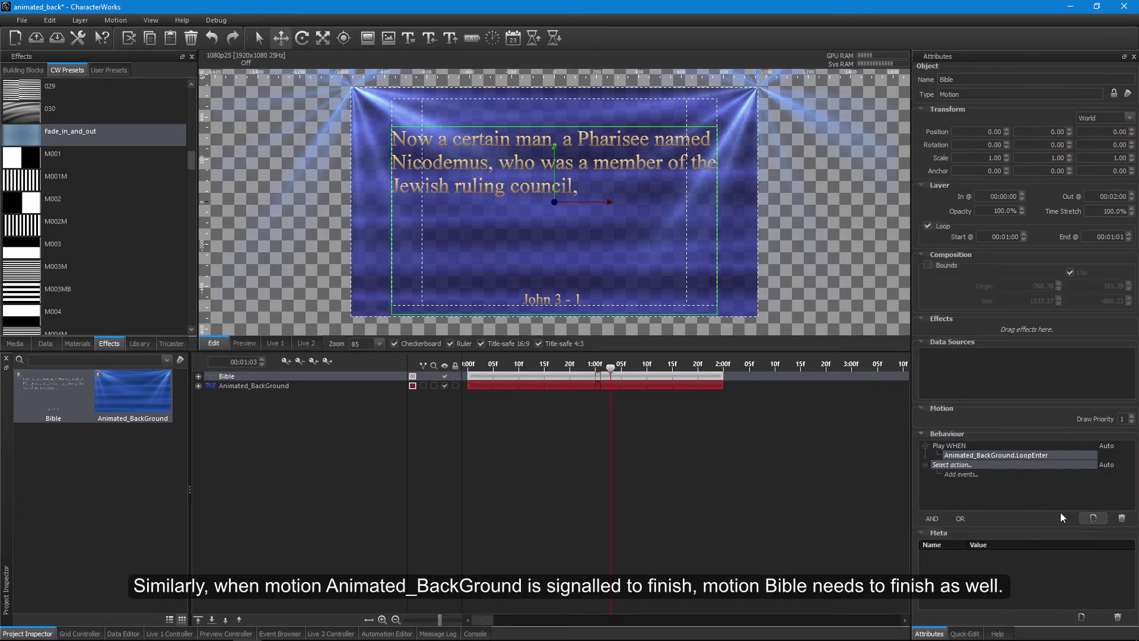
click(967, 465)
click(1091, 465)
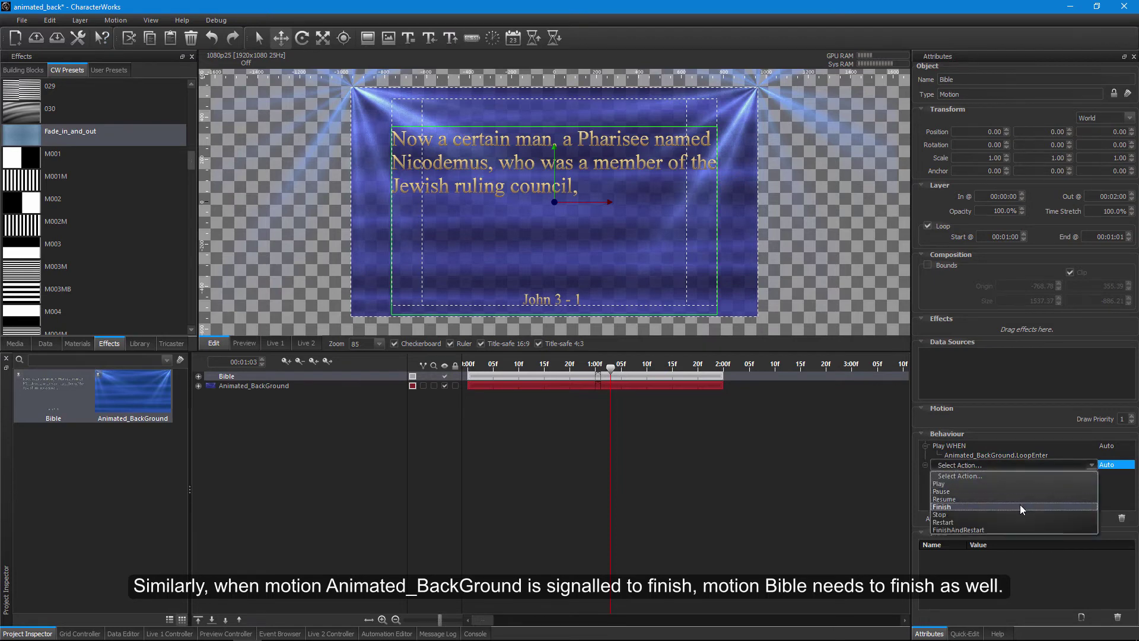
click(1020, 505)
right_click(968, 476)
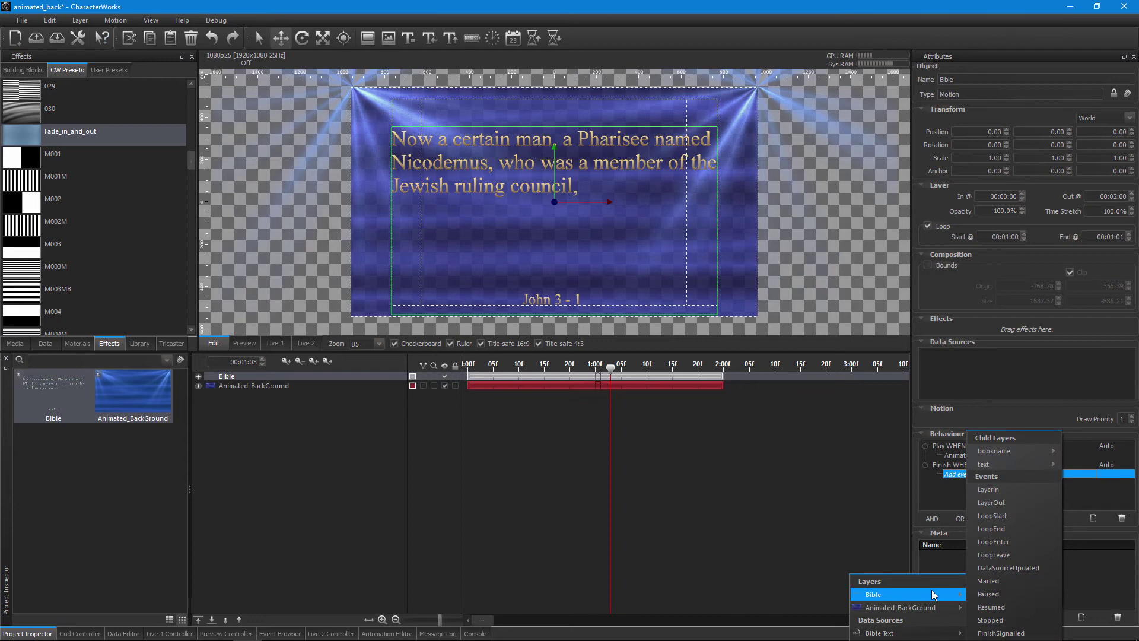
click(1001, 633)
click(973, 505)
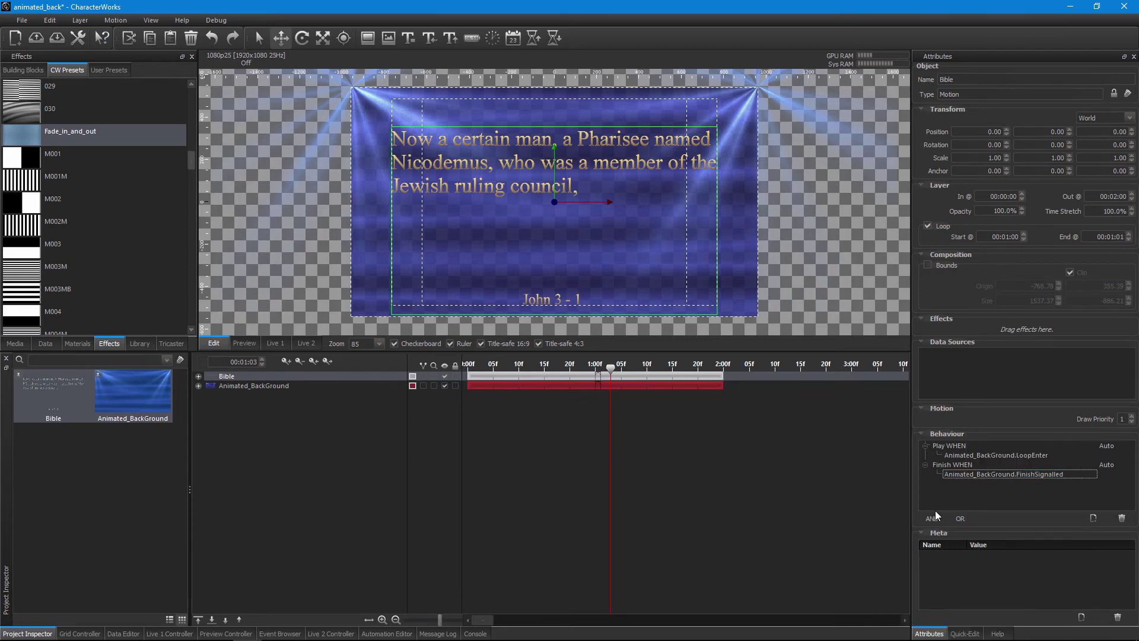
Create a grid button that plays Animated_BackGround in the grid's first cell and rename it Start.
drag(491, 352, 482, 454)
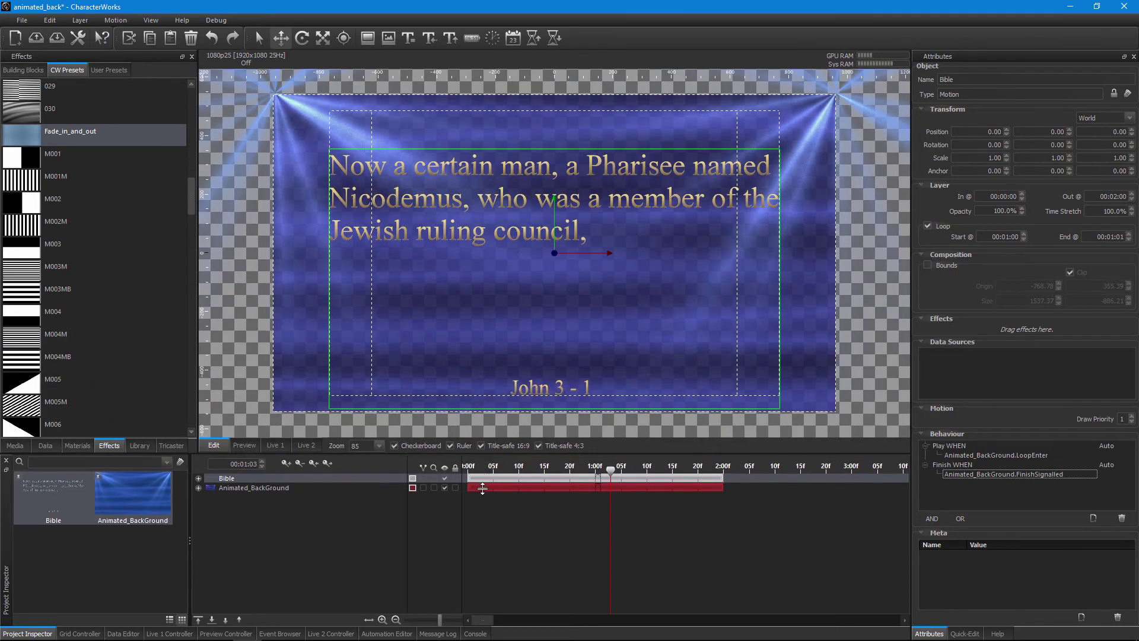
click(79, 632)
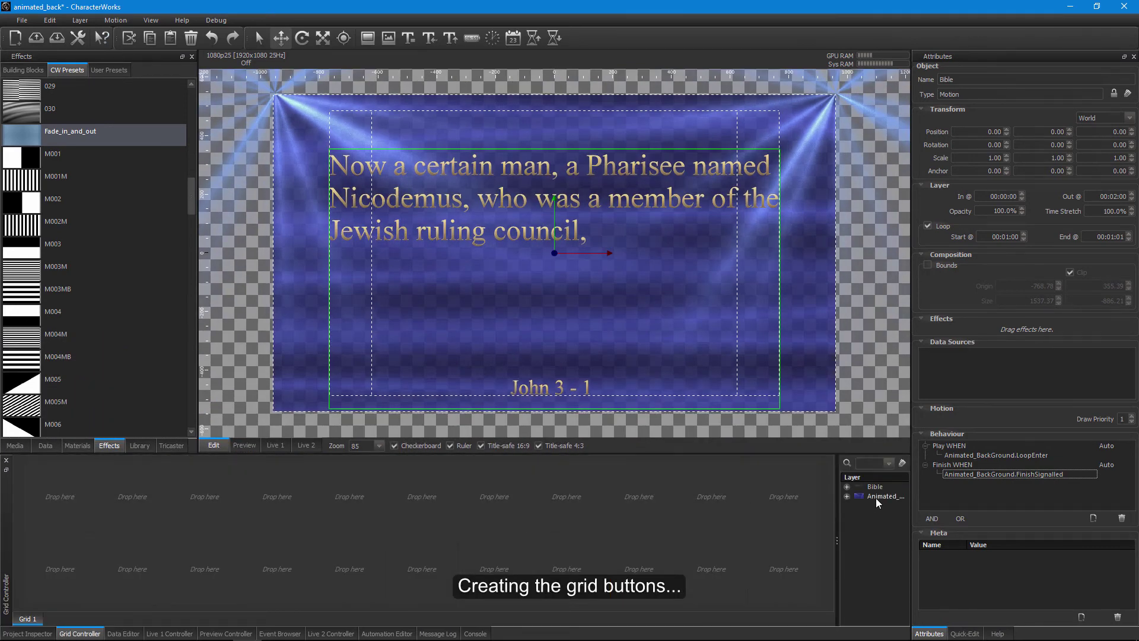
drag(875, 497, 386, 527)
drag(66, 511, 66, 510)
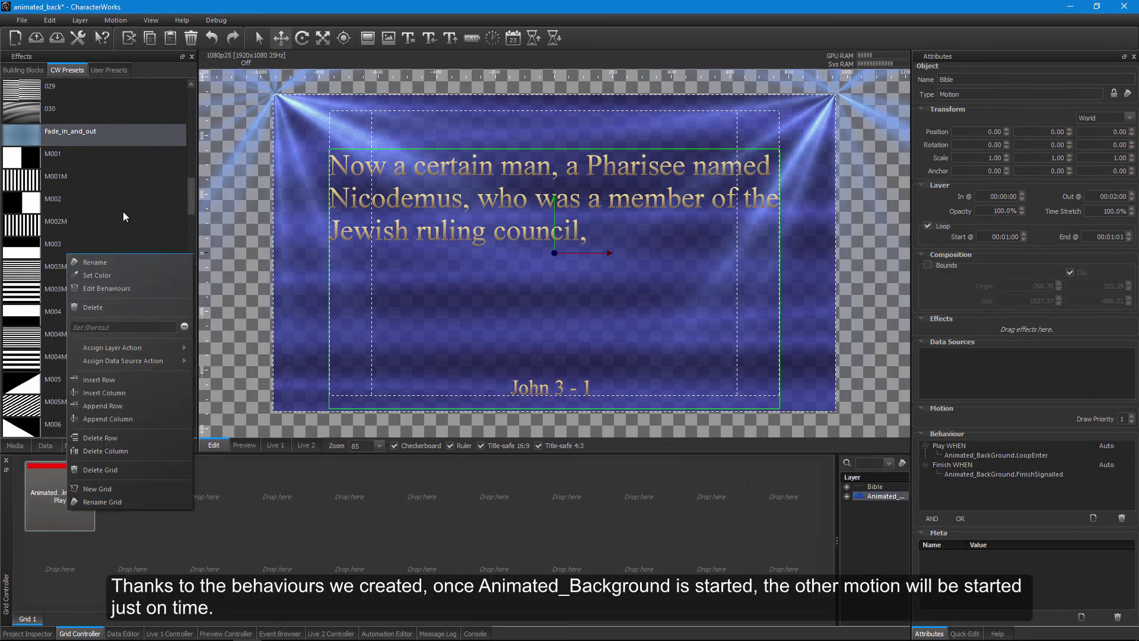
click(115, 262)
text(Start)
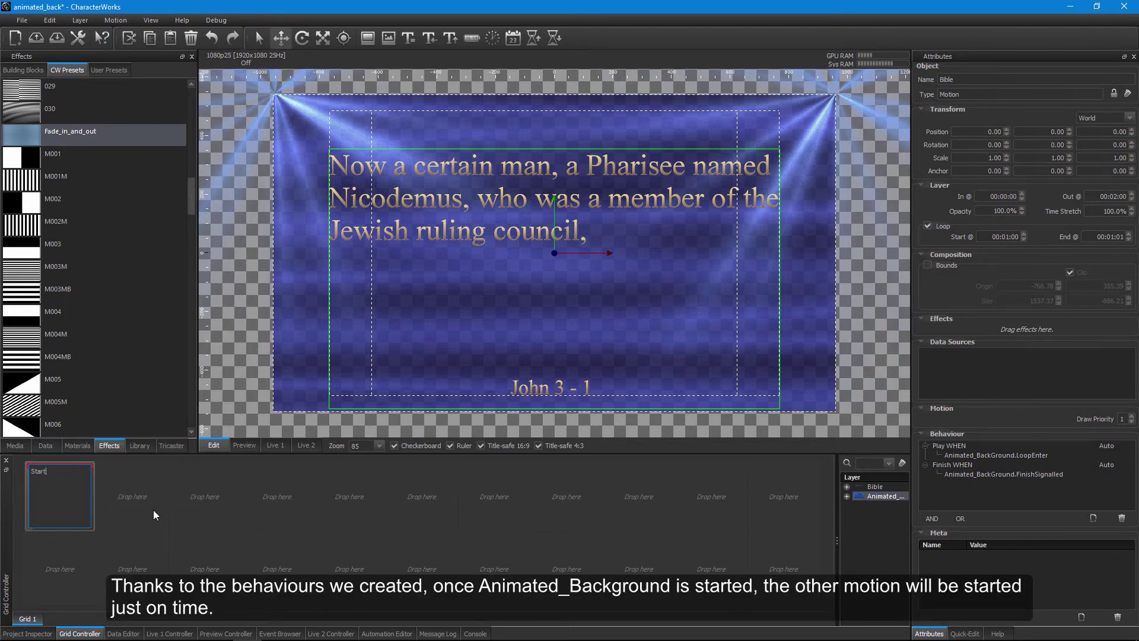
key(Return)
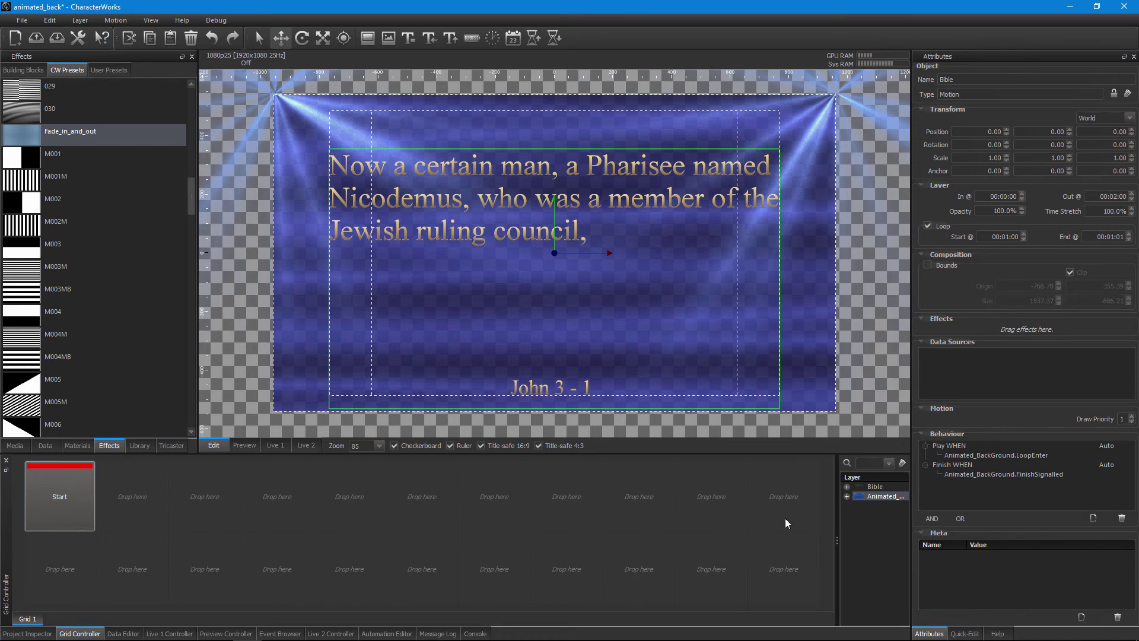
Add a grid button for the Bible motion beside Start and set its action to FinishAndRestart.
drag(875, 488, 142, 501)
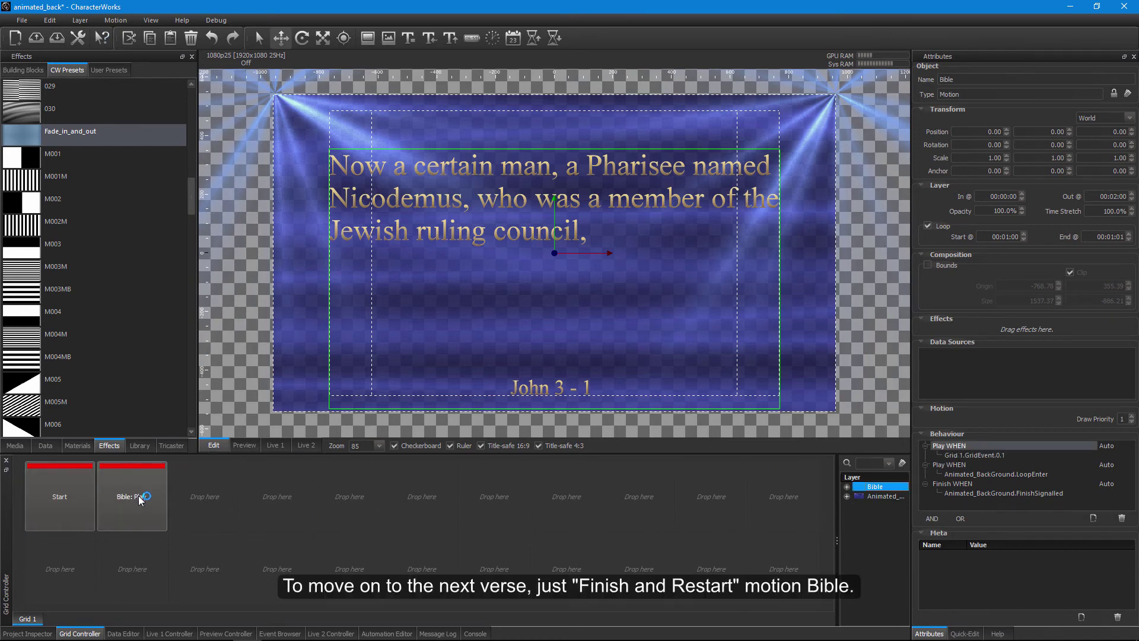
right_click(142, 500)
click(191, 290)
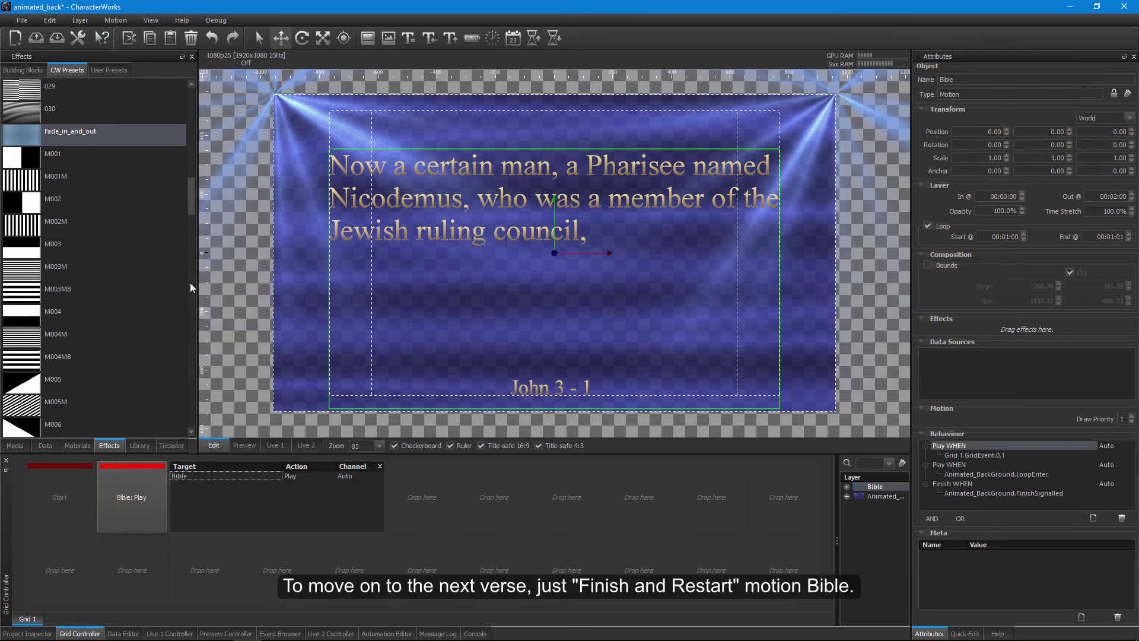
click(291, 475)
click(308, 476)
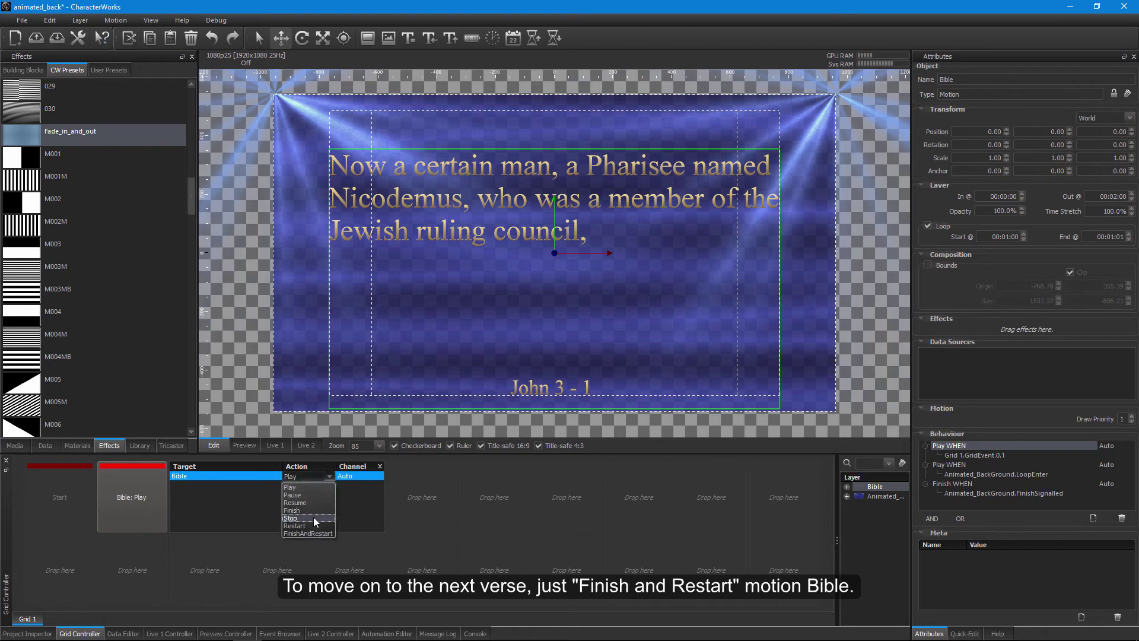
click(302, 532)
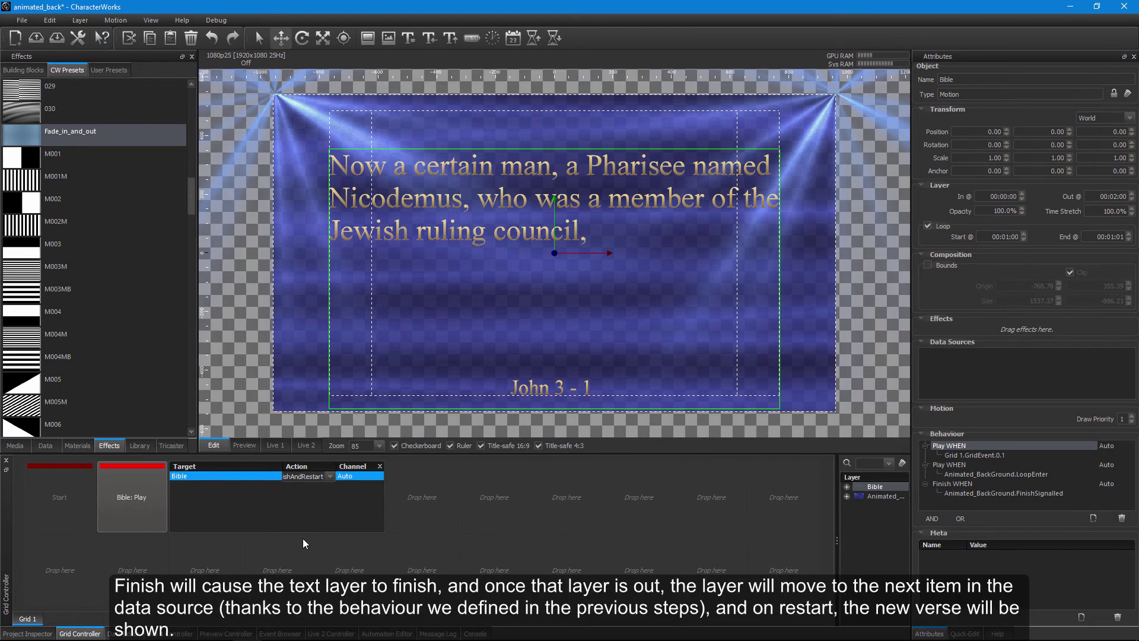
click(303, 539)
Rename the Bible motion's FinishAndRestart grid button as NEXT.
click(41, 633)
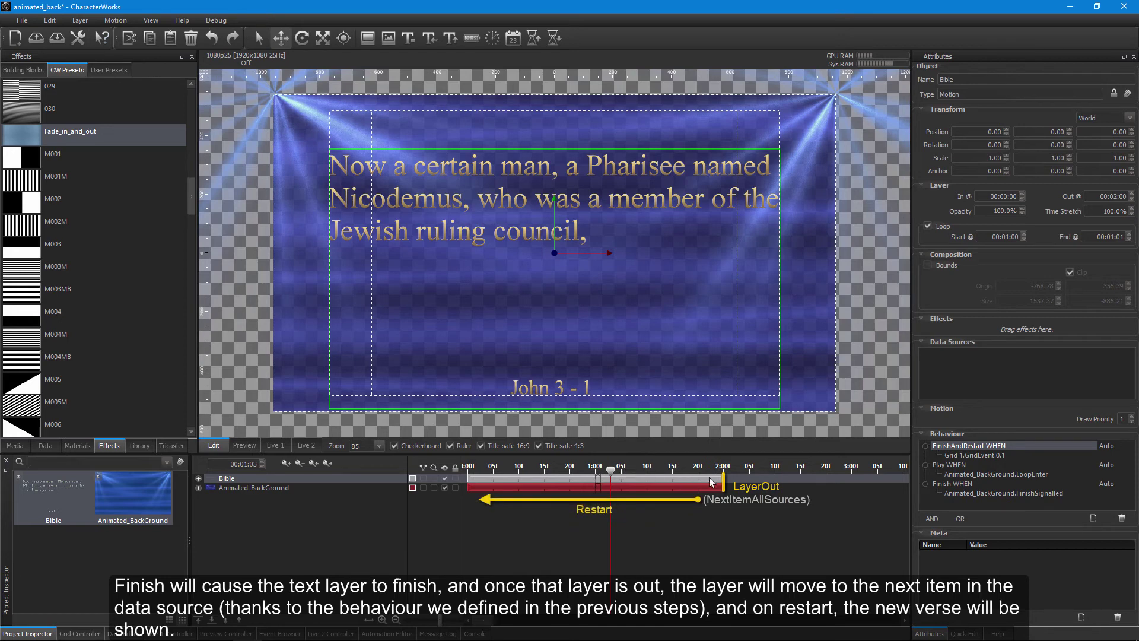
click(92, 634)
right_click(143, 504)
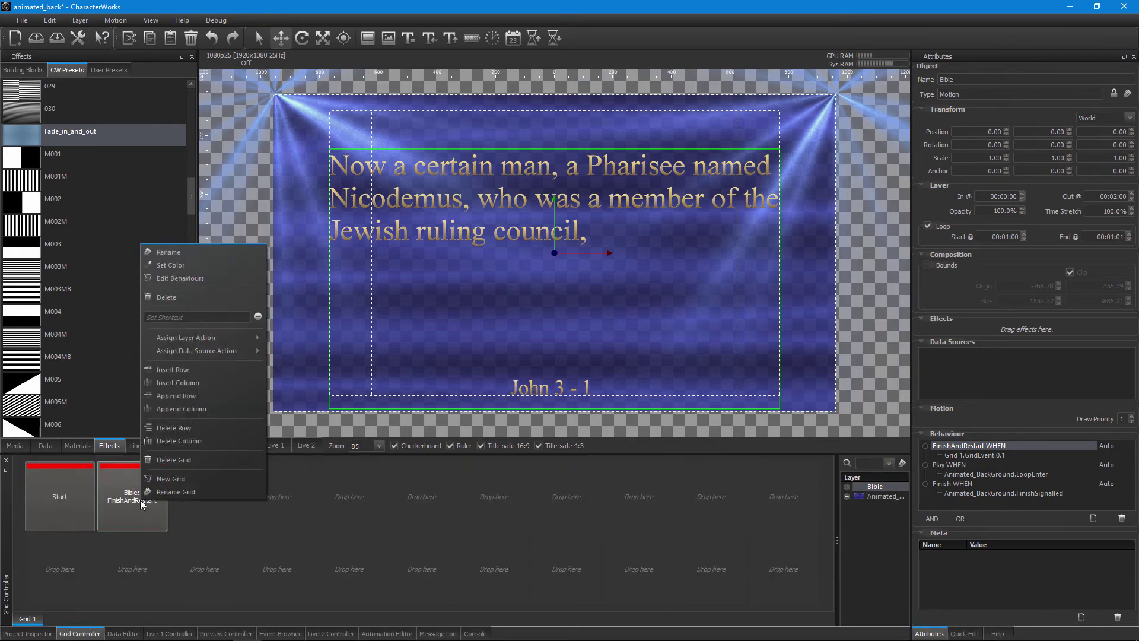
click(178, 251)
text(NEXT)
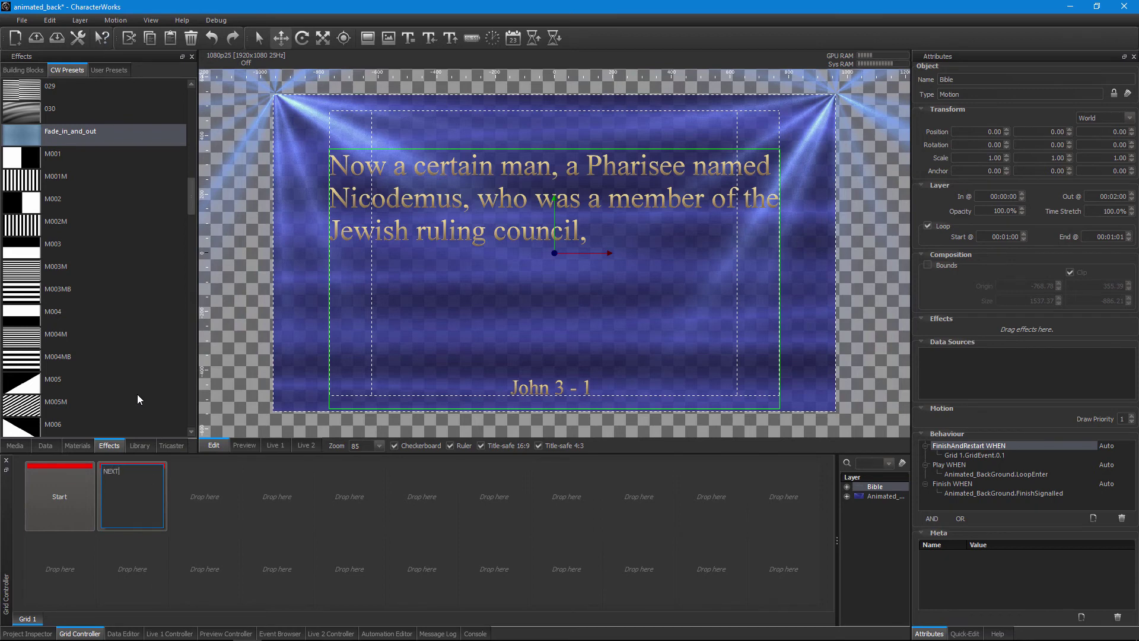
click(195, 507)
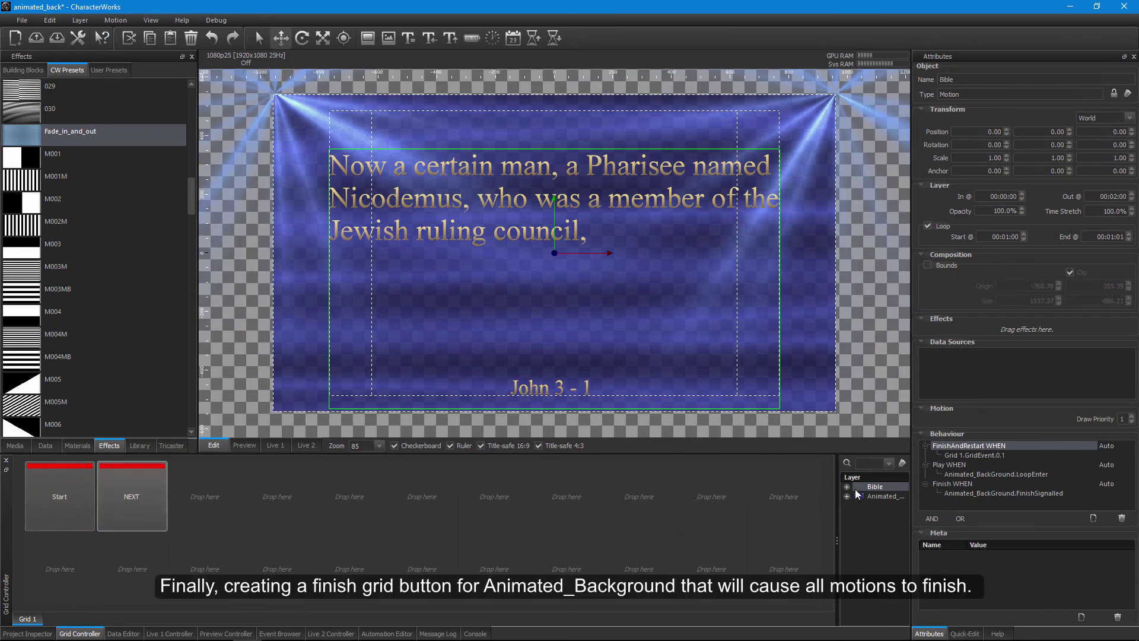
Create a grid button for Animated_BackGround in the cell below Start and rename it Finish.
drag(856, 493, 48, 571)
right_click(48, 571)
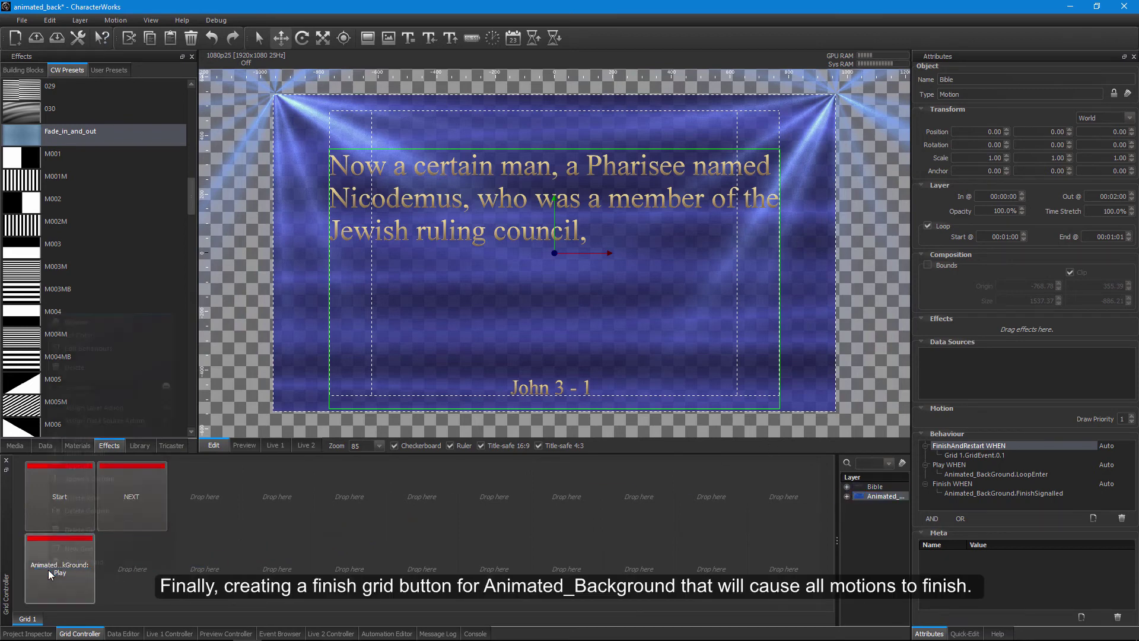
click(117, 325)
text(Finish)
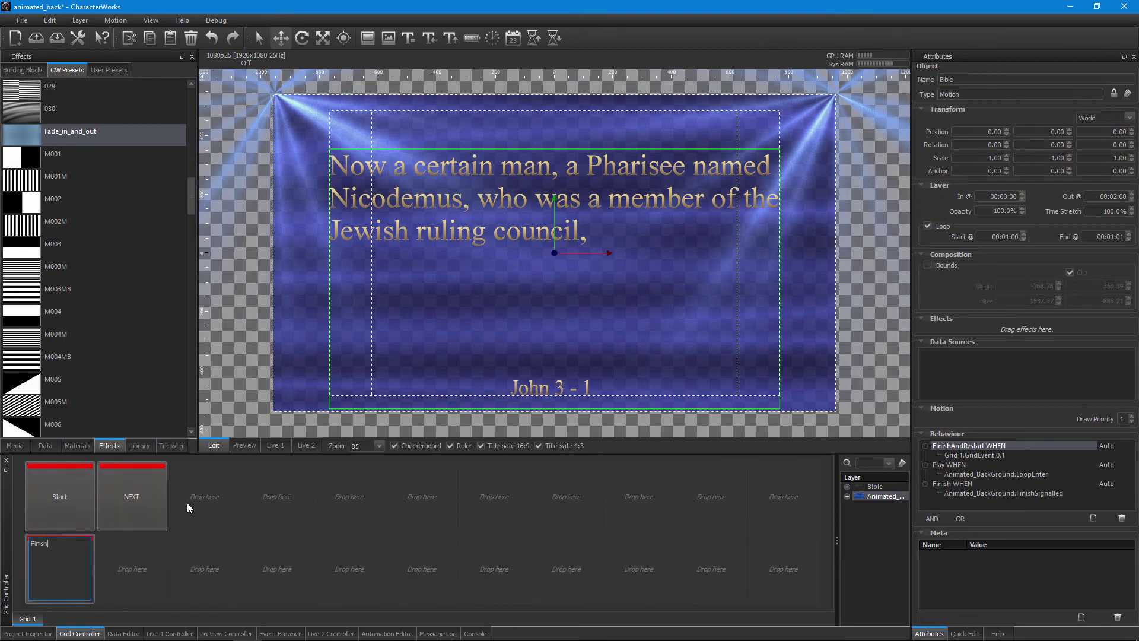
click(186, 503)
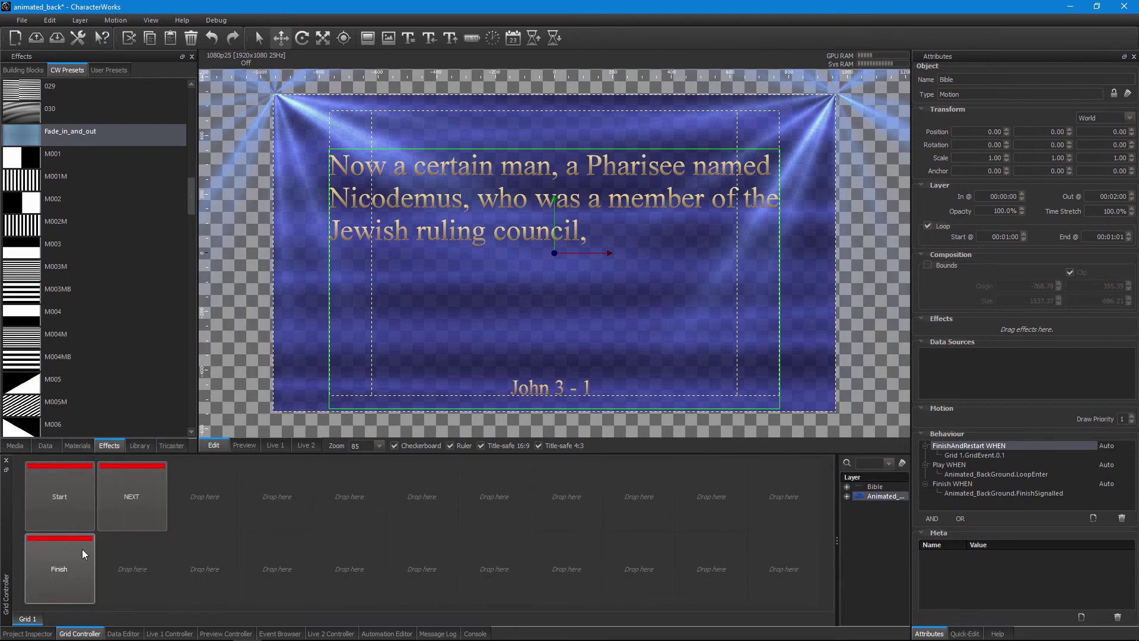
Change the Finish grid button's action on Animated_BackGround to Finish.
right_click(82, 549)
click(113, 329)
click(225, 550)
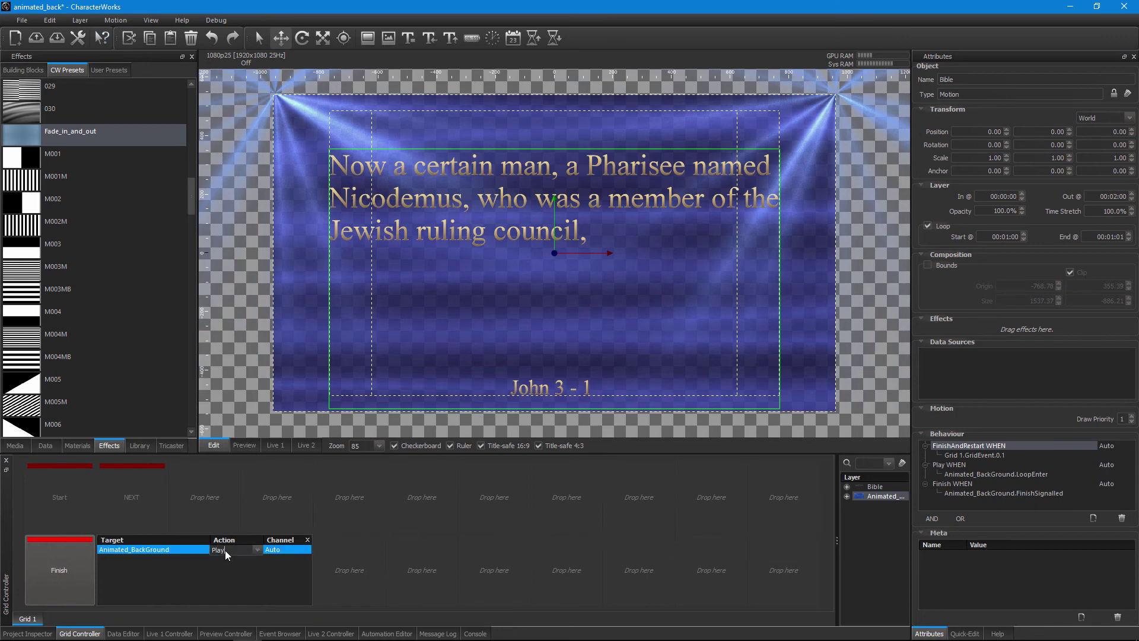
click(254, 548)
click(238, 587)
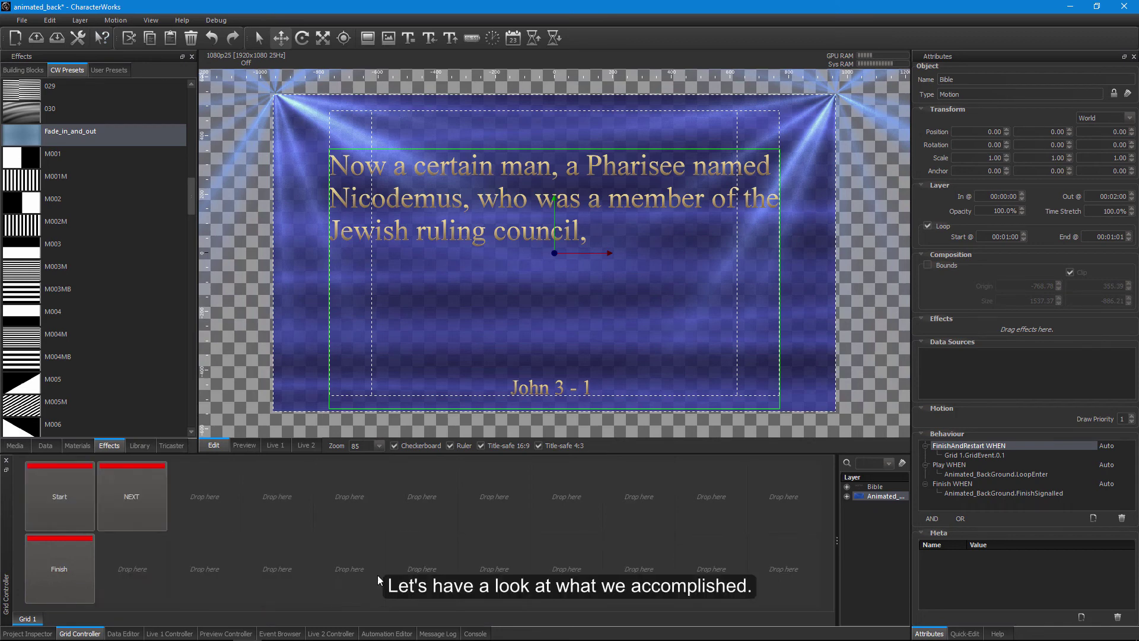
Test the grid buttons on the Live 1 output: start the graphics, advance three verses, and finish.
click(270, 445)
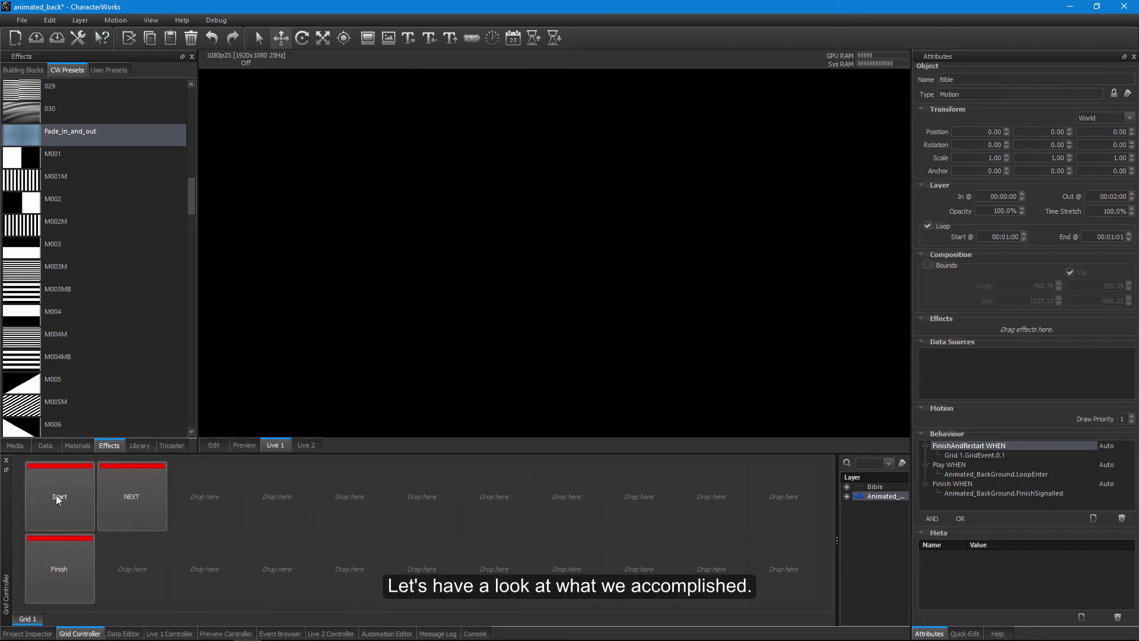
click(68, 509)
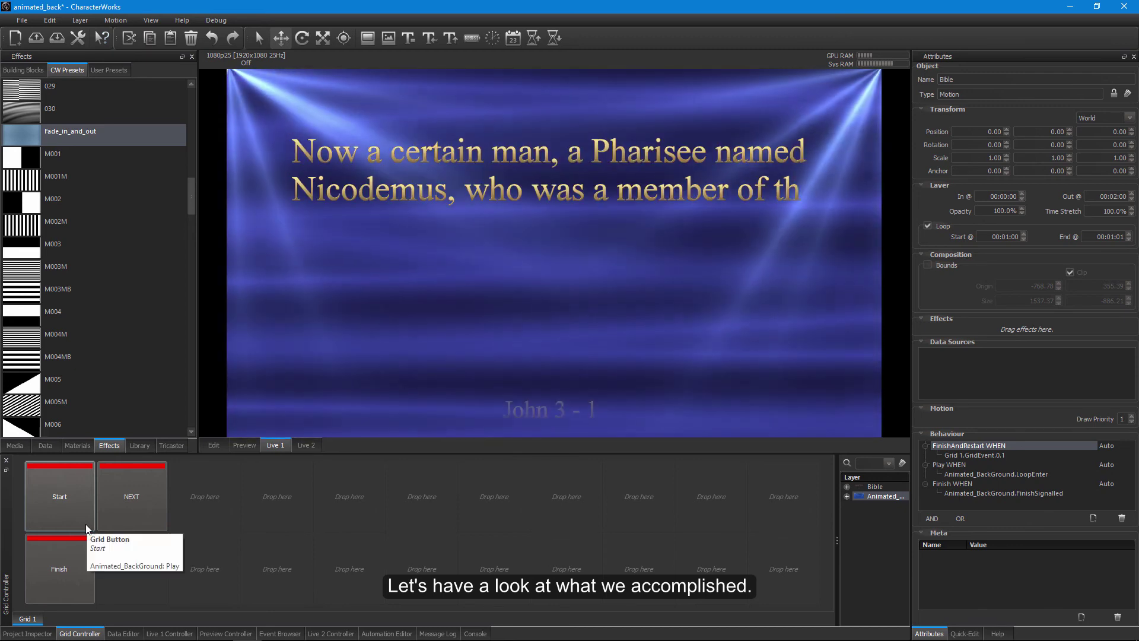
click(135, 494)
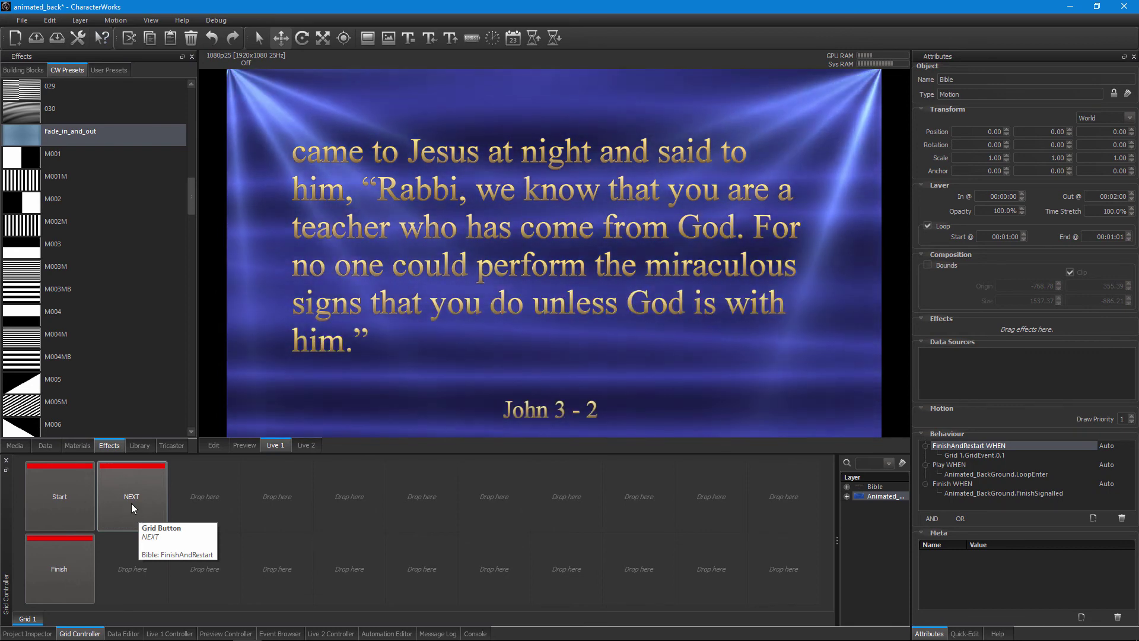
click(131, 503)
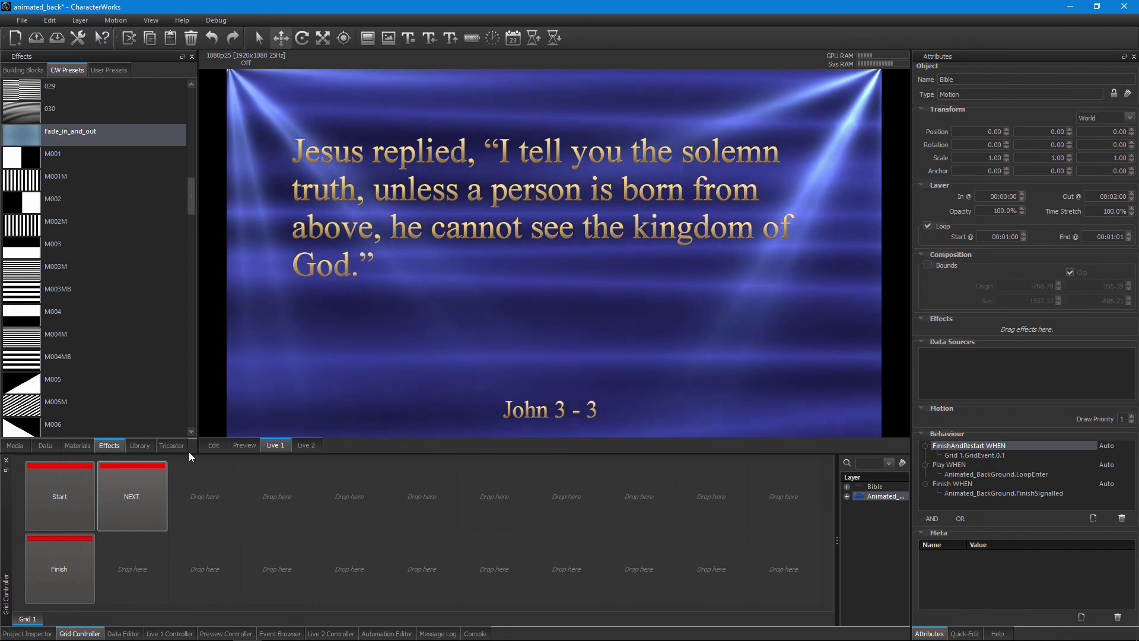
click(161, 525)
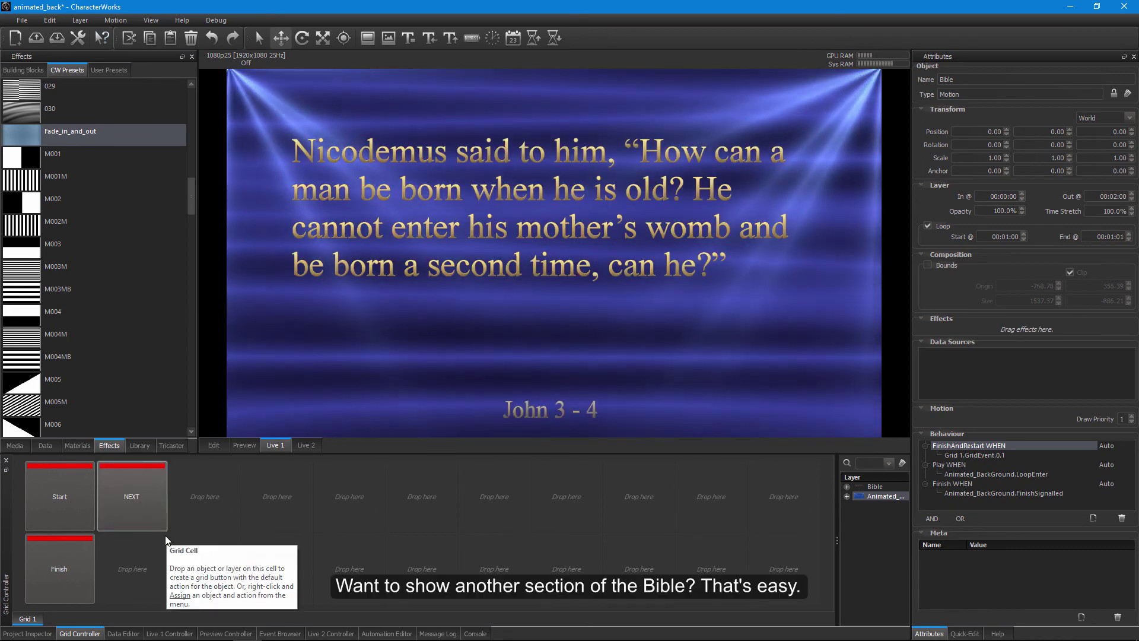
click(74, 567)
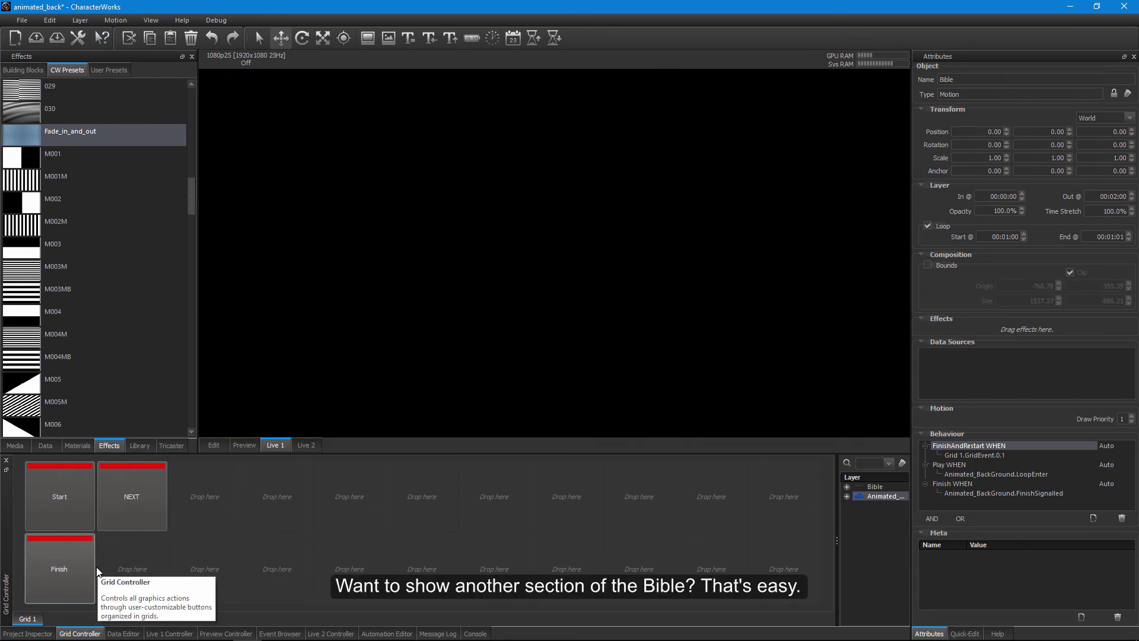
Change the passage in the Bible Text data source's URL to John%201 and update the data.
click(45, 446)
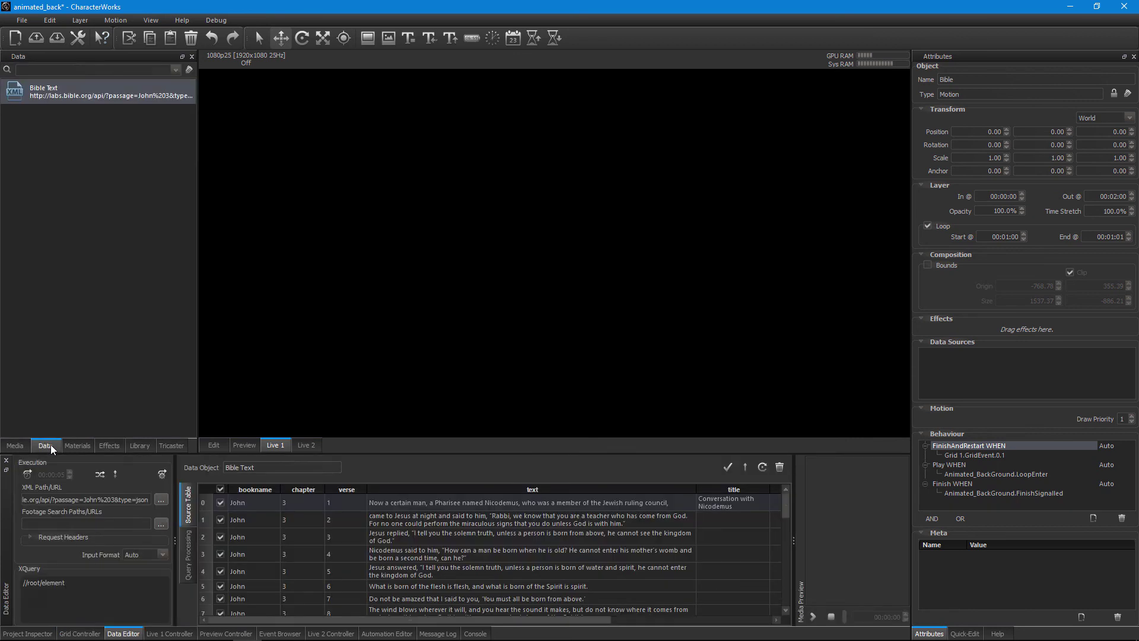
click(76, 102)
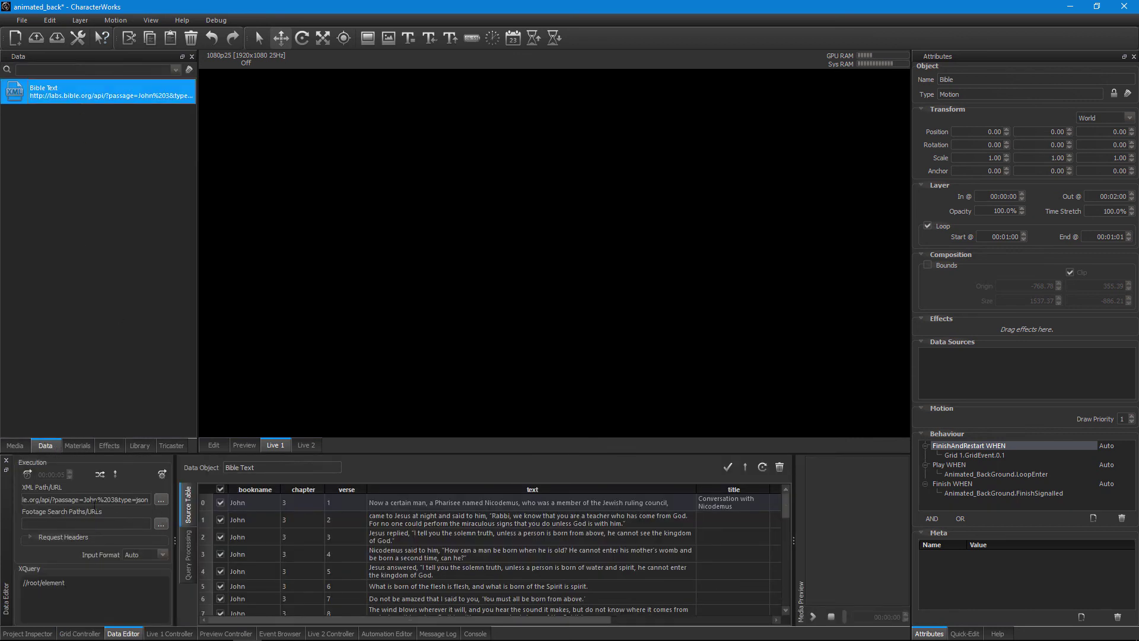
click(113, 501)
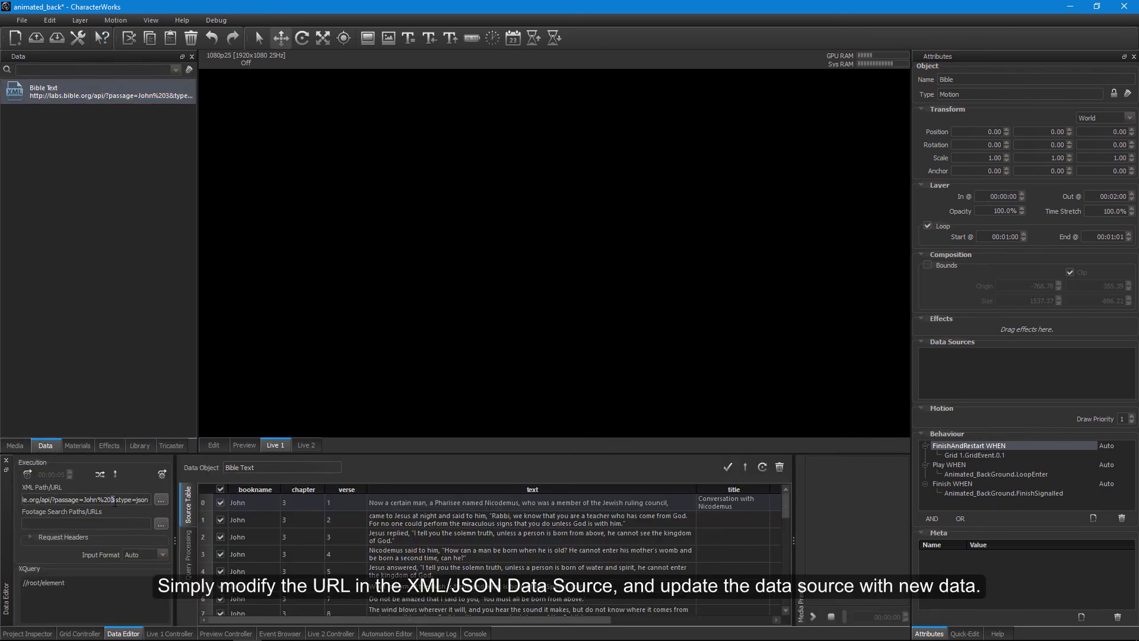
key(BackSpace)
text(1)
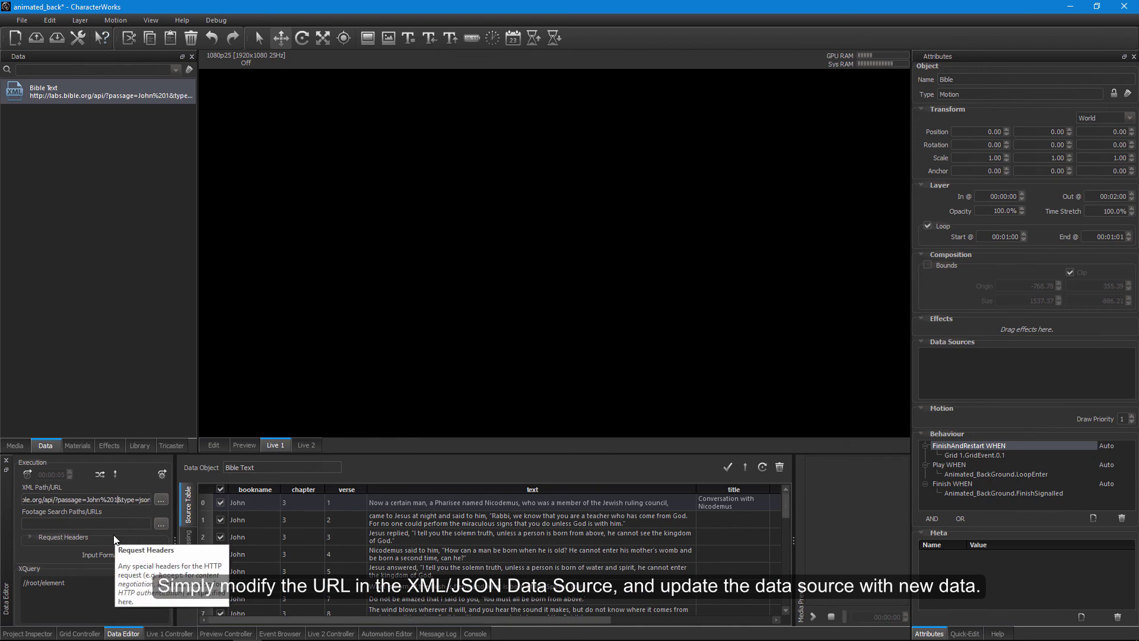
key(Return)
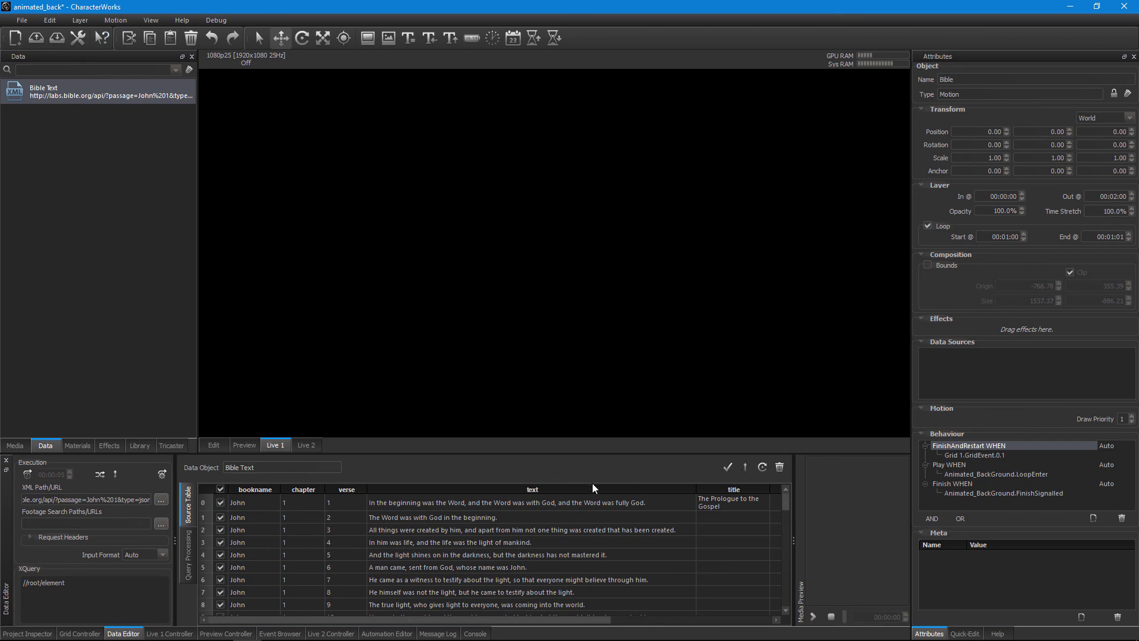
Start the graphics from the grid again and advance through the John 1 verses on the live output.
click(95, 634)
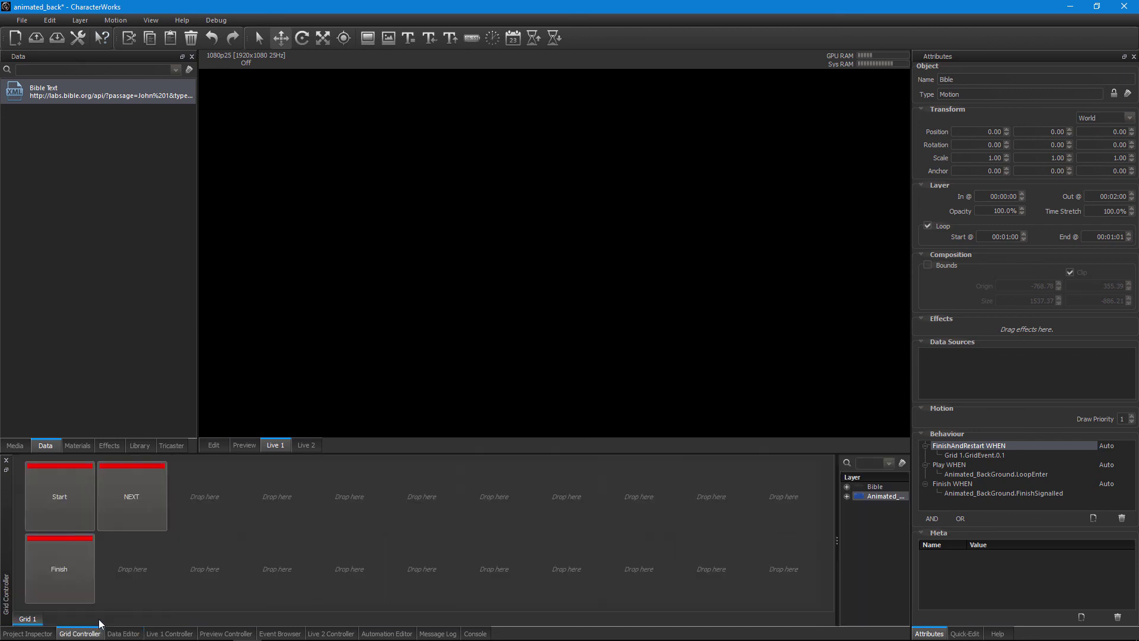
click(76, 513)
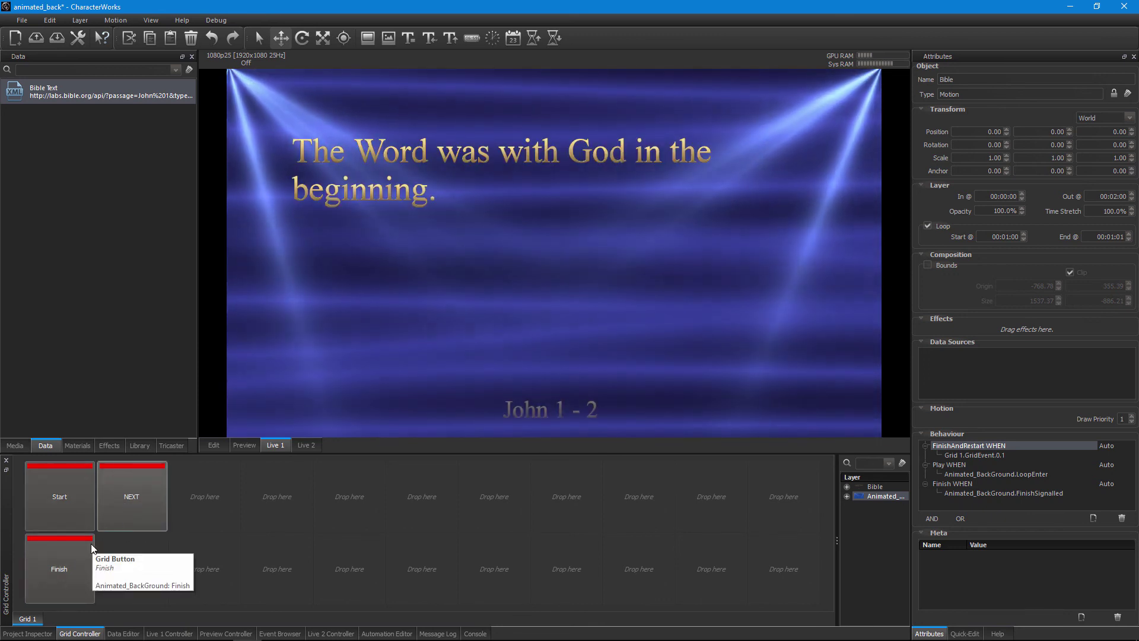
click(126, 515)
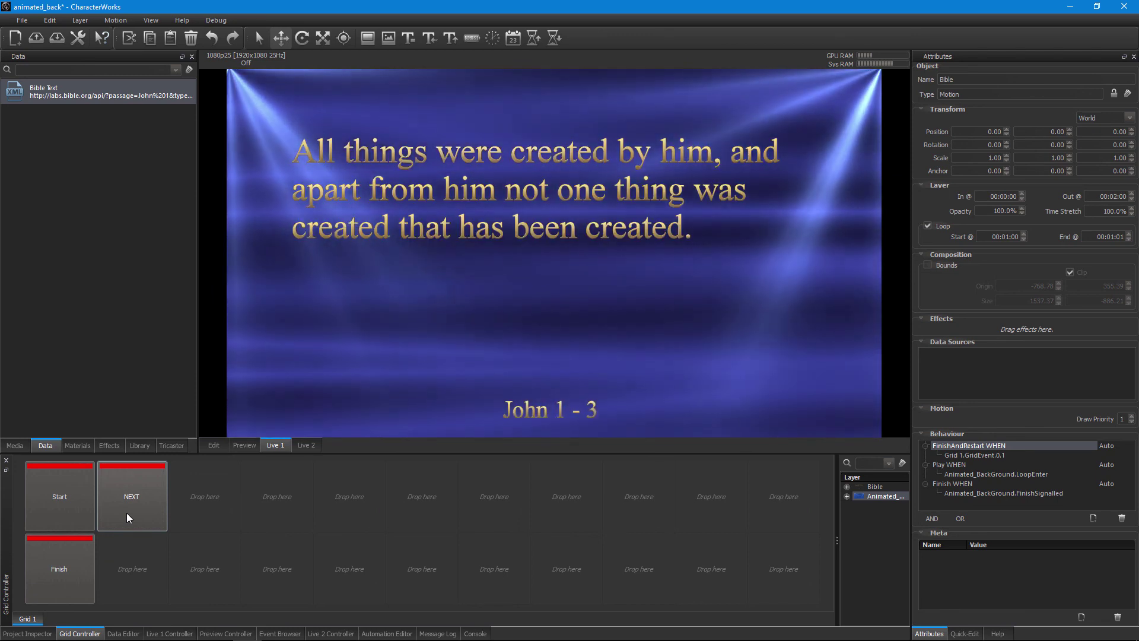
click(126, 512)
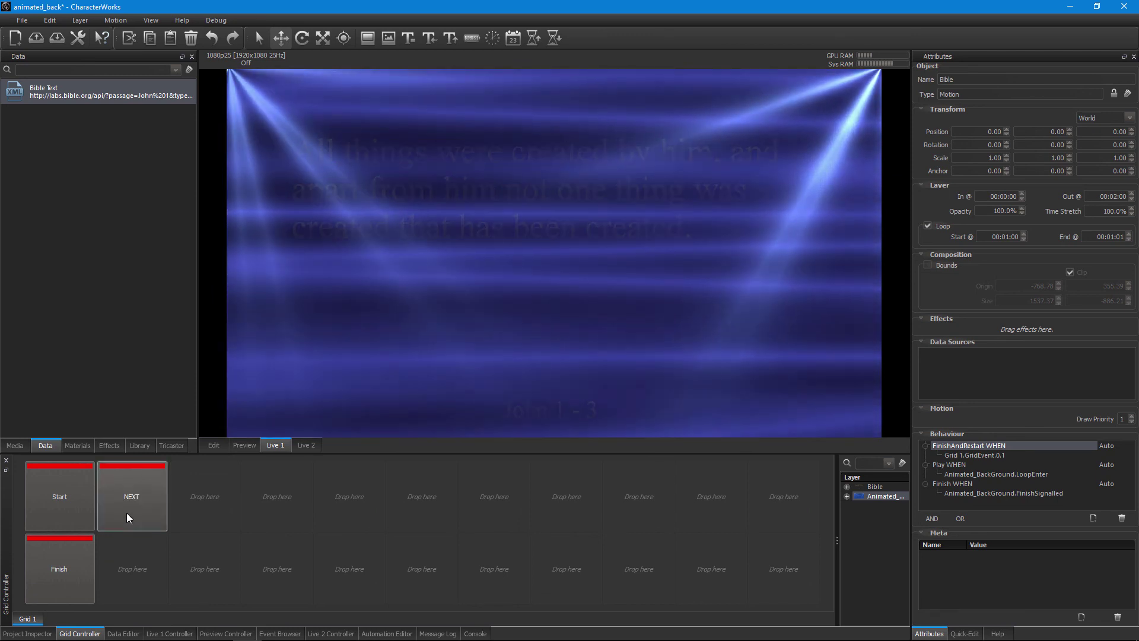
click(126, 513)
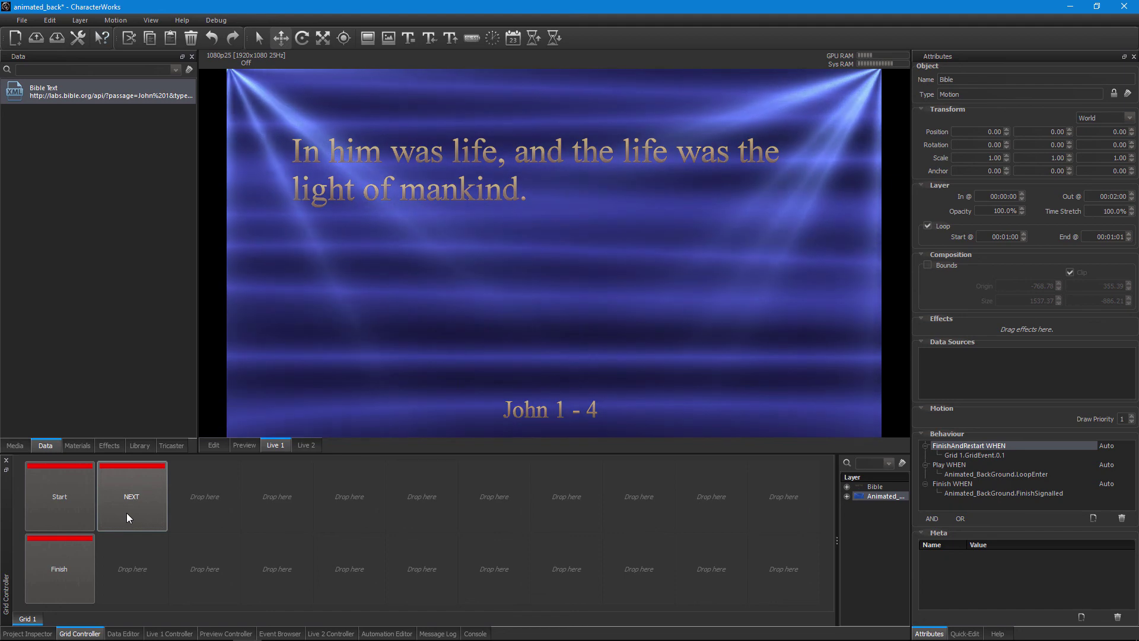
click(126, 513)
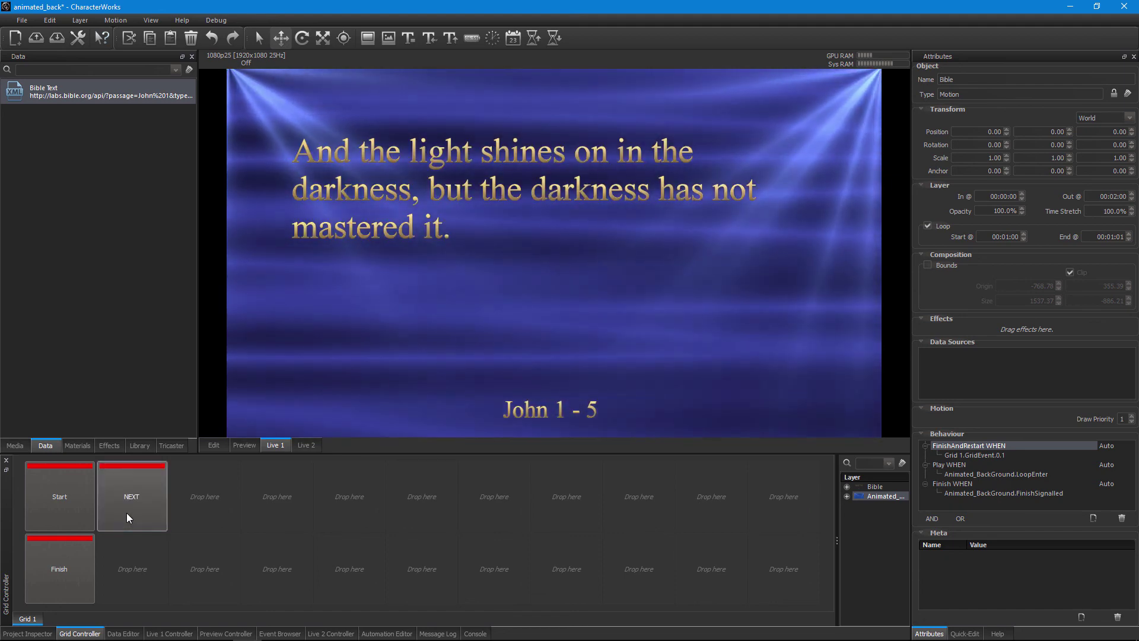